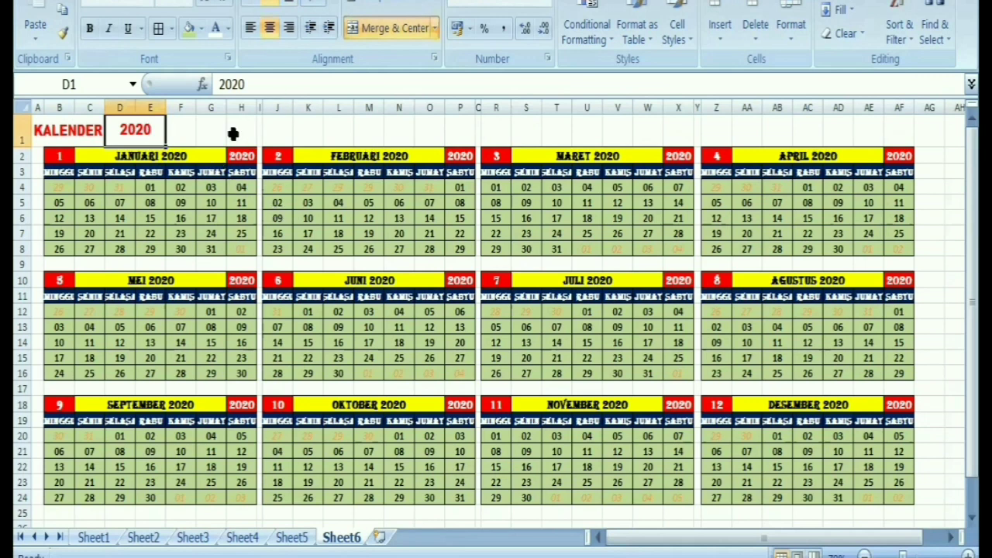
- Test the finished calendar by changing the year in D1 to 2021 and then to 2050
type("2021")
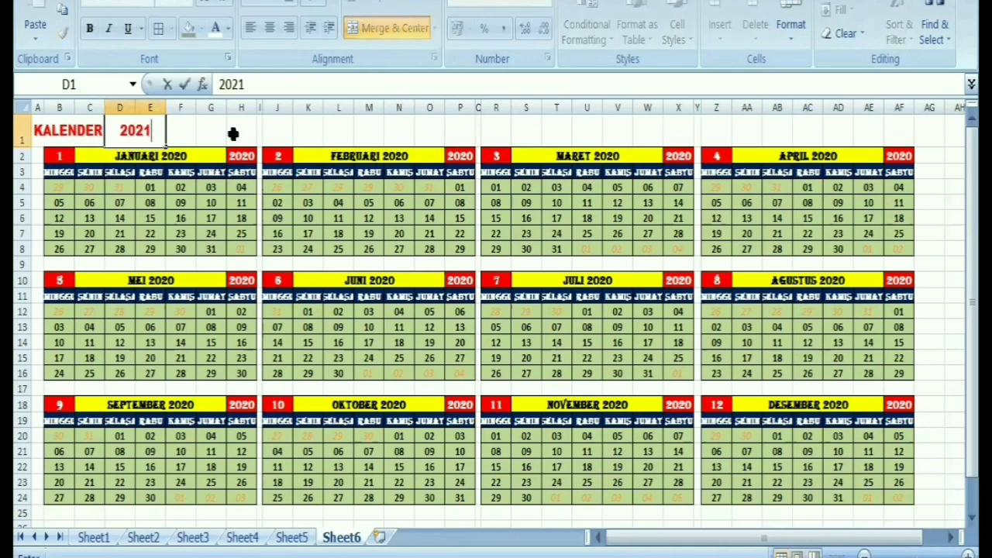
left_click(385, 127)
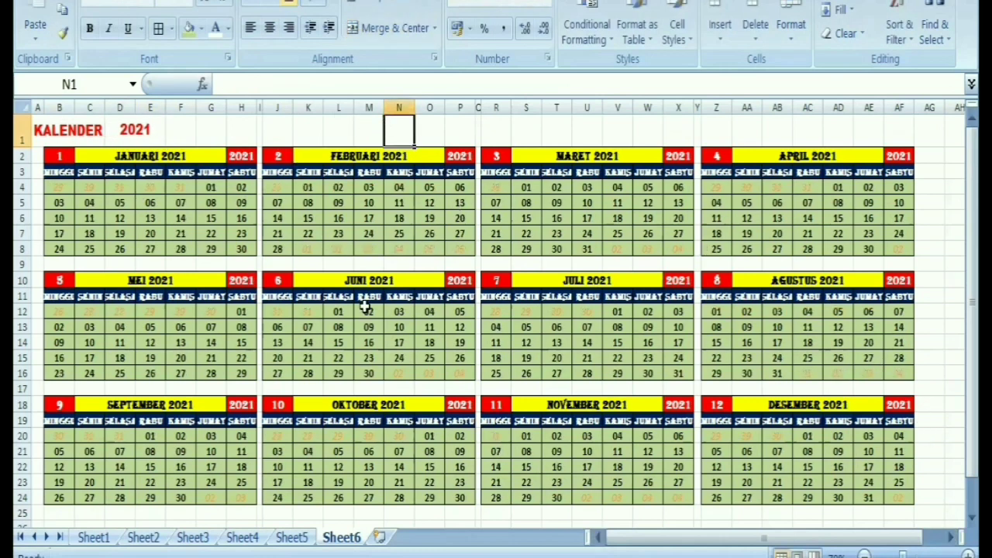
left_click(133, 131)
type("2")
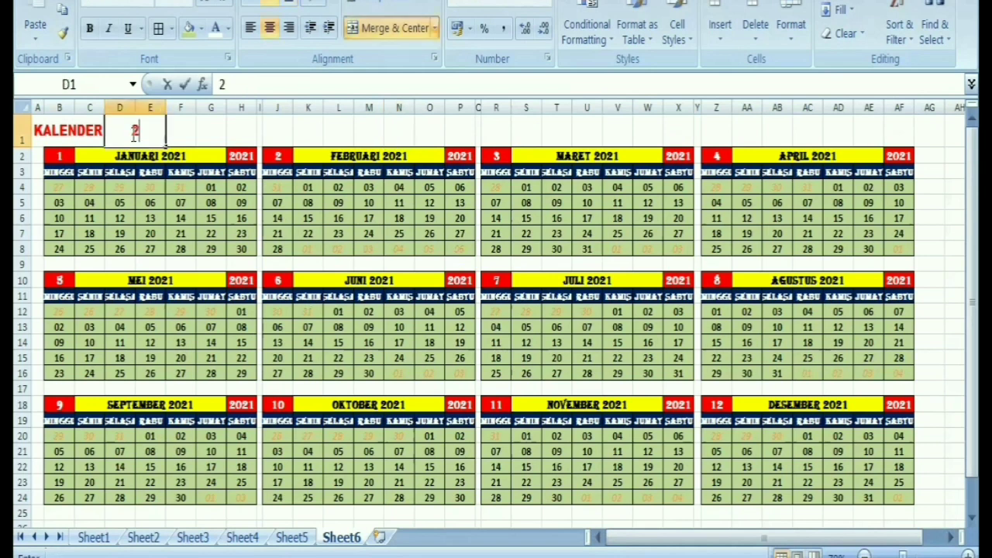
type("050")
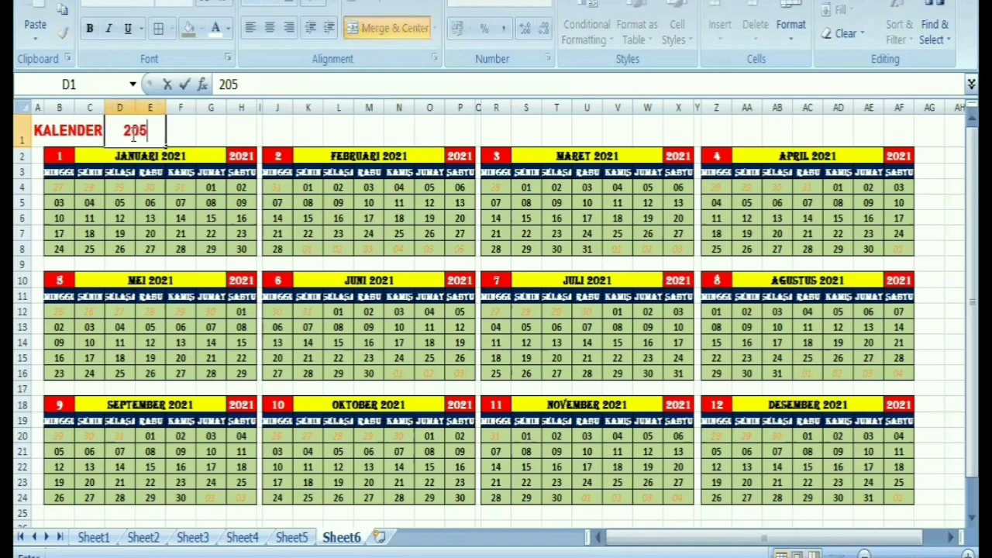
left_click(366, 138)
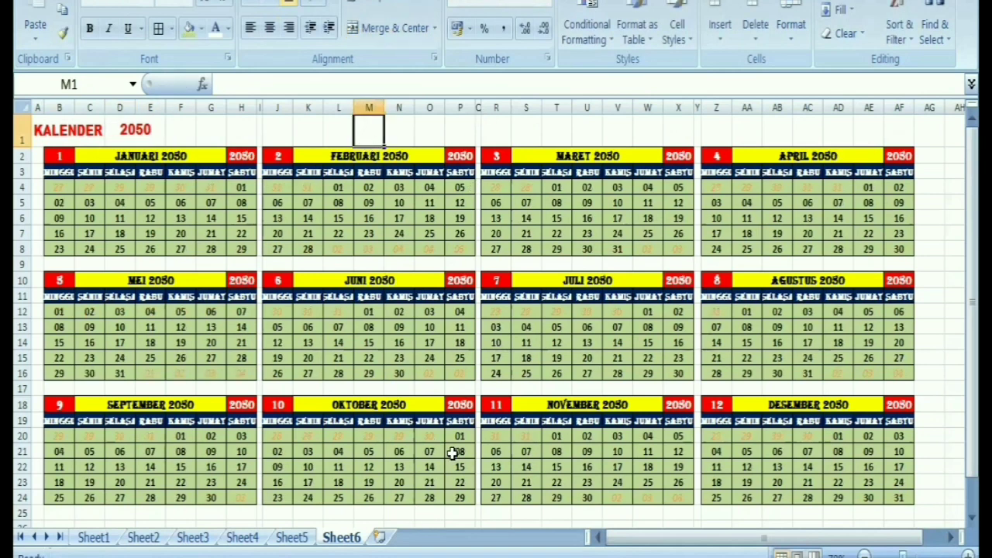
- Set the calendar year in D1 back to 2020
left_click(135, 130)
type("2020")
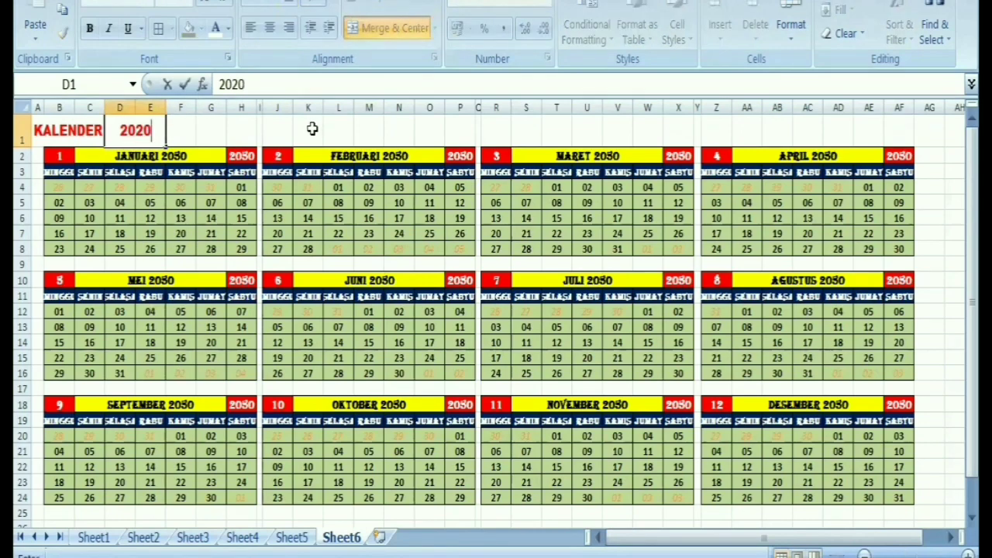
left_click(312, 129)
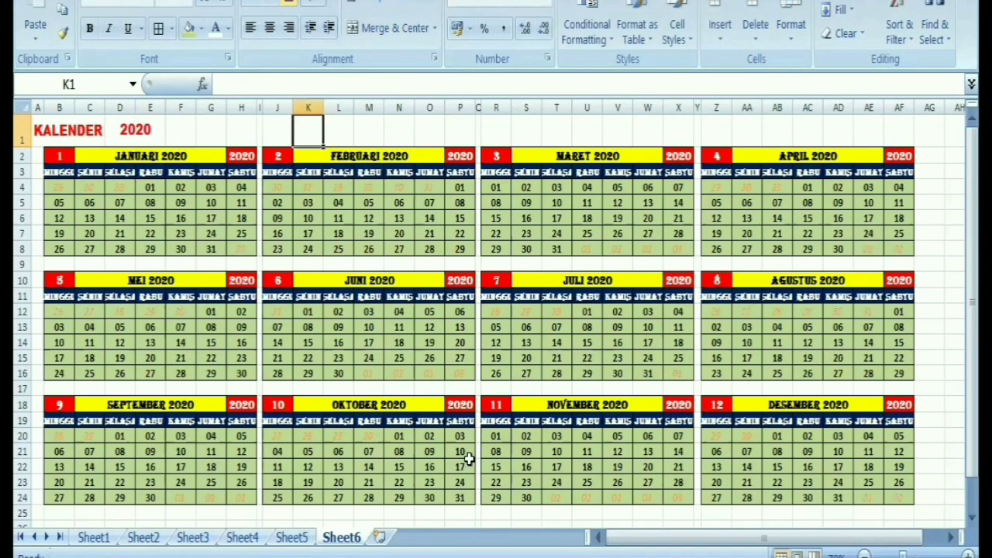
- Examine the layout and dates of the monthly blocks across the finished 2020 calendar, up close and as a whole
scroll(761, 503, "down", 1)
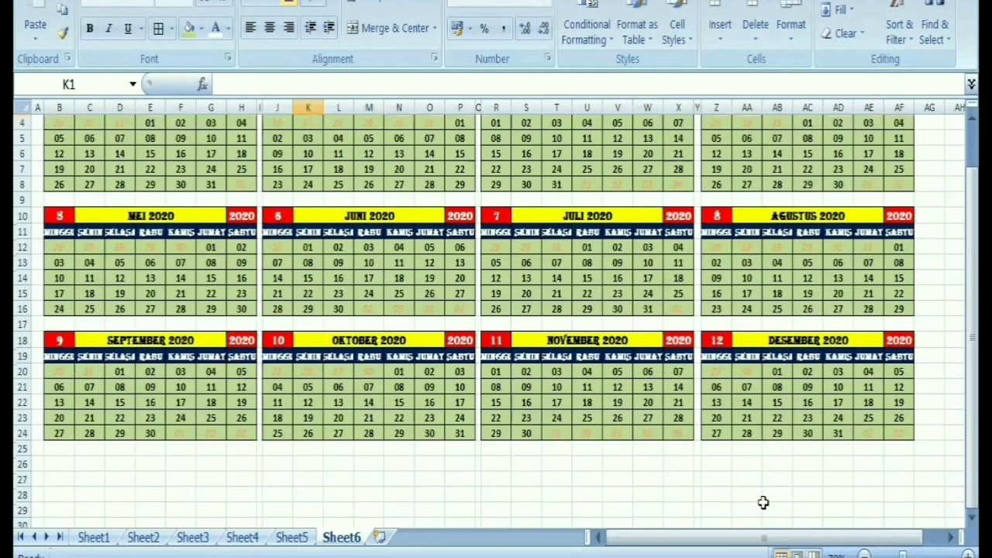
left_click(966, 552)
left_click(967, 552)
left_click(967, 552)
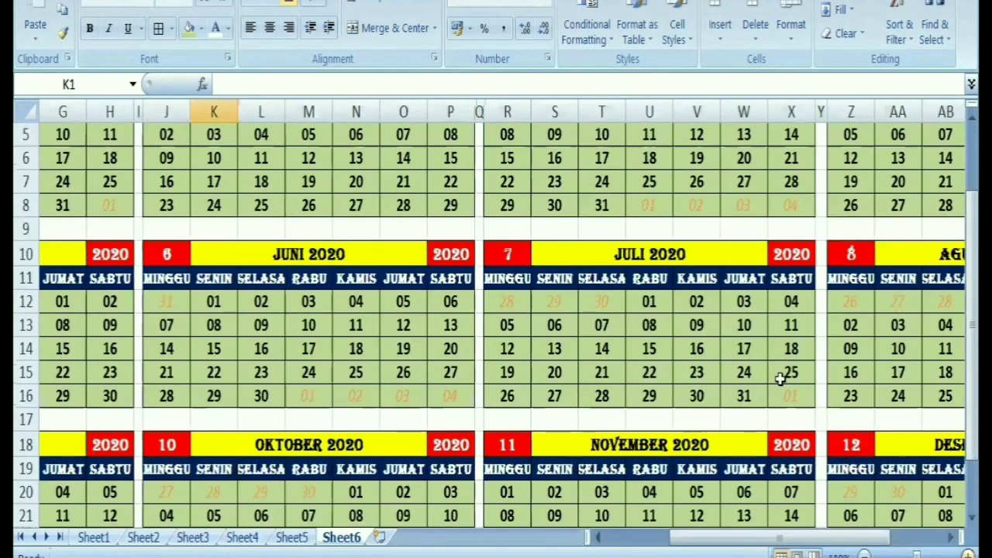
scroll(950, 545, "down", 3)
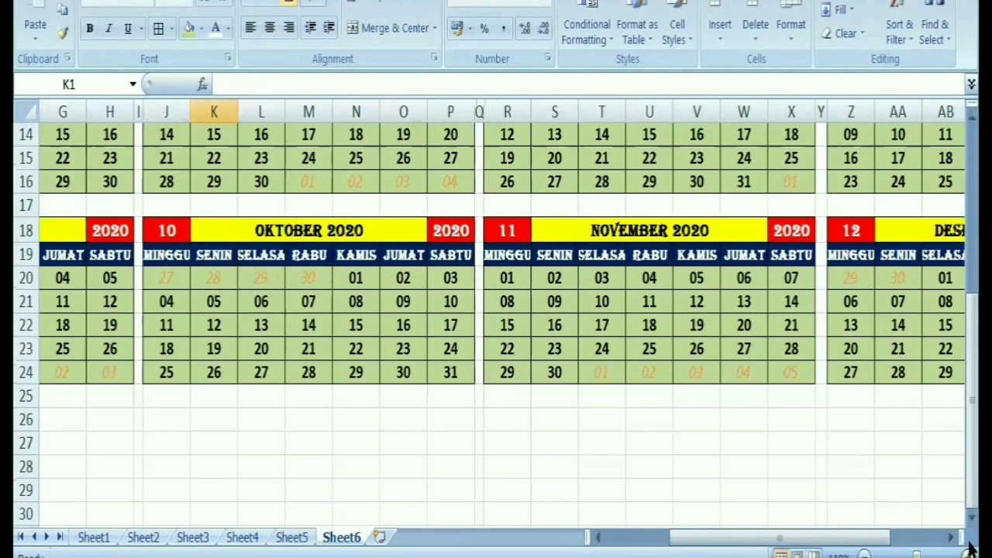
left_click(967, 554)
left_click(968, 554)
scroll(702, 327, "down", 1)
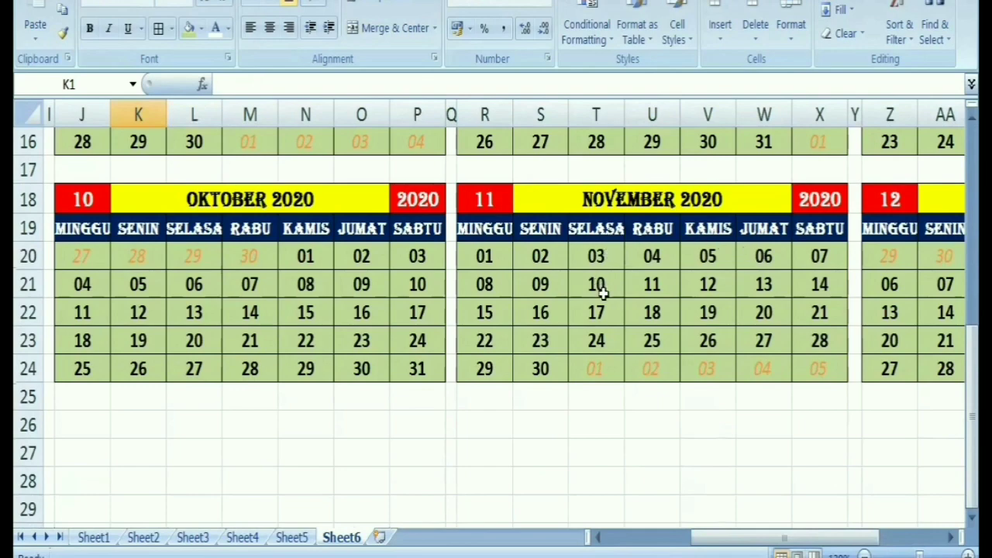
scroll(603, 292, "up", 4)
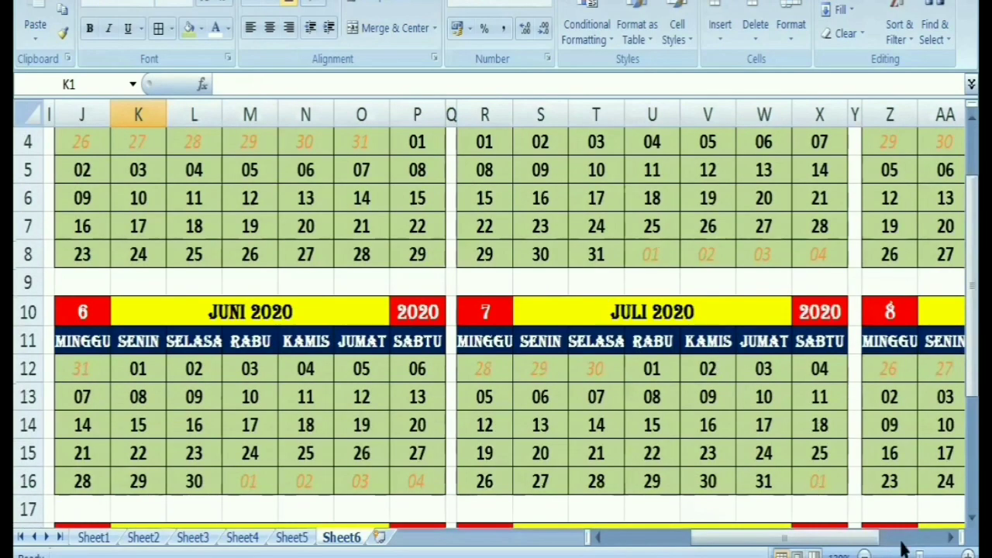
left_click(867, 545)
left_click(867, 546)
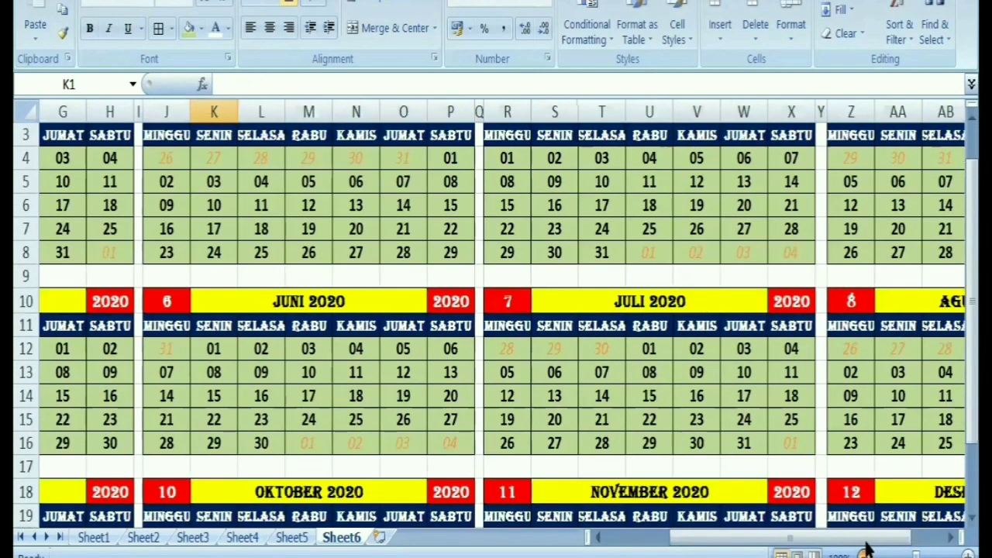
left_click(867, 545)
left_click(867, 545)
left_click(867, 545)
scroll(867, 545, "up", 1)
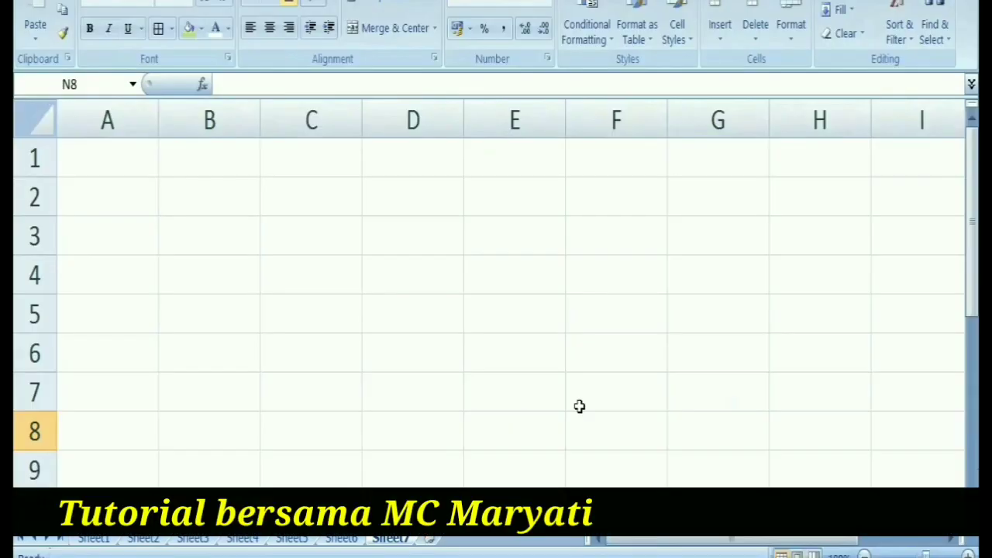
- Enter the title KALENDER in A1 and the year 2020 in D1 of the blank sheet
left_click(114, 165)
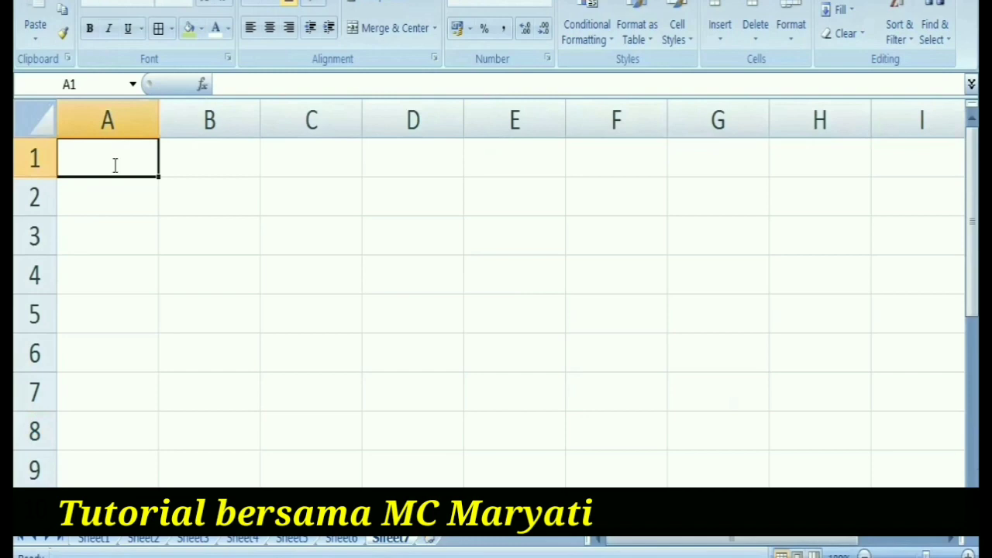
type("KALENDER")
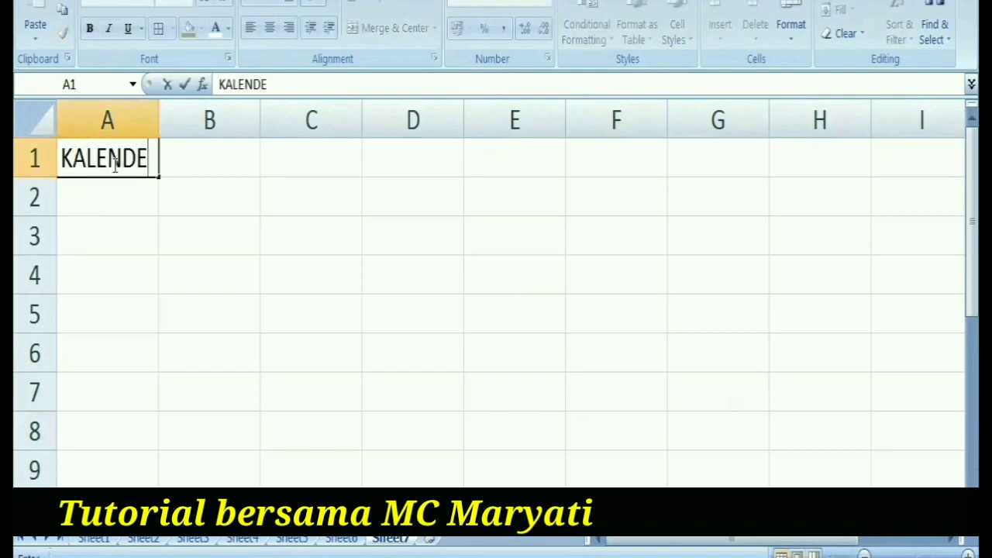
left_click(426, 156)
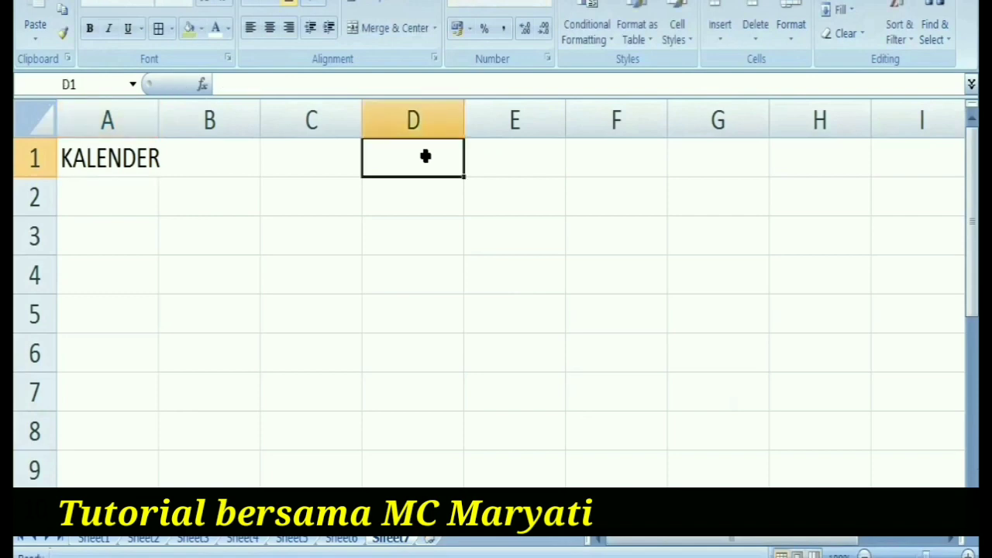
type("2020")
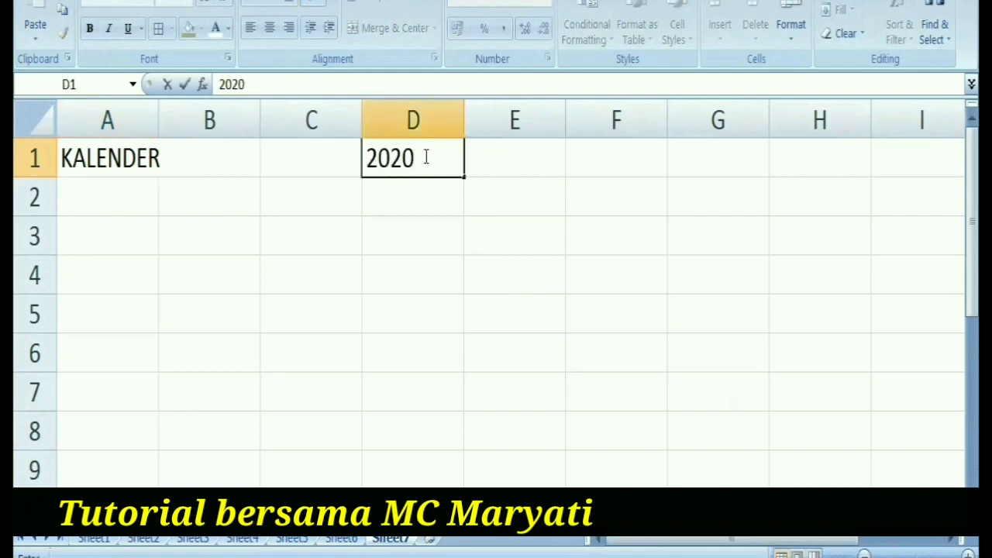
left_click(525, 263)
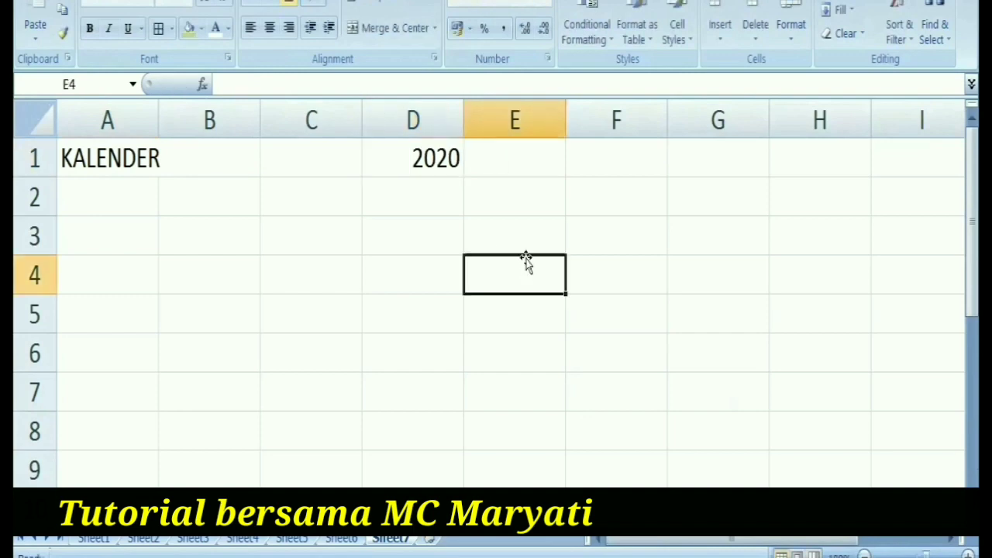
- Enter the month number 1 in cell B2
left_click(204, 201)
type("1")
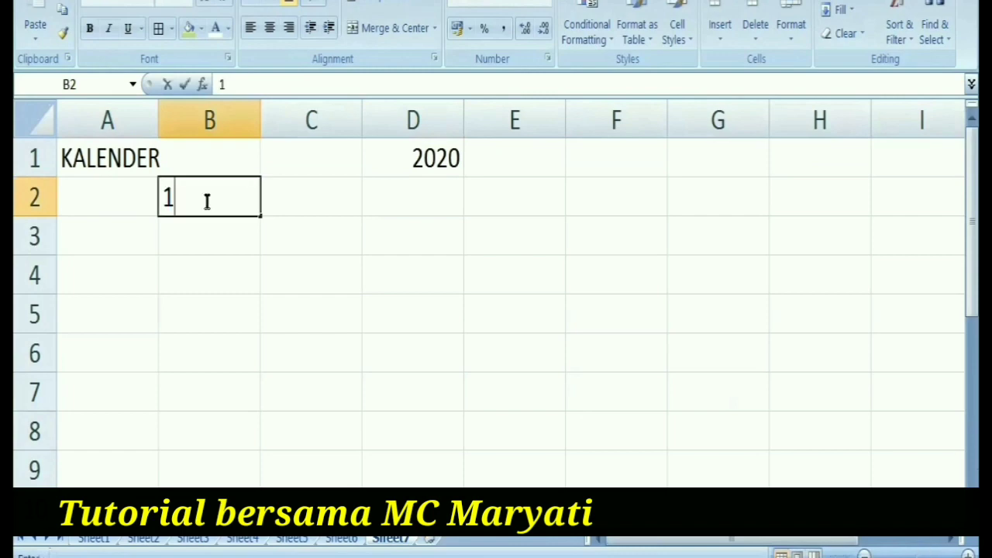
left_click(243, 293)
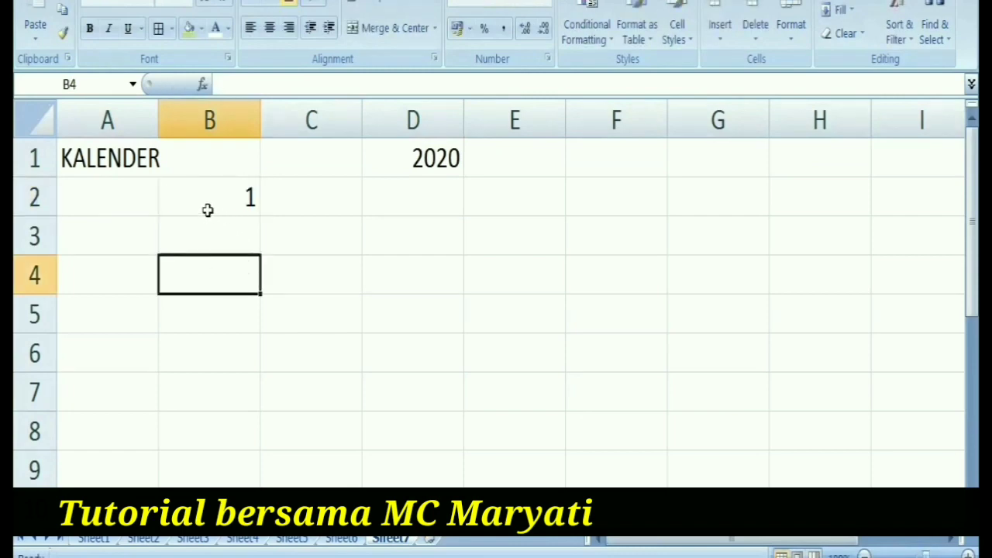
- Link H2 to the calendar year with the absolute reference formula =$D$1
left_click(813, 196)
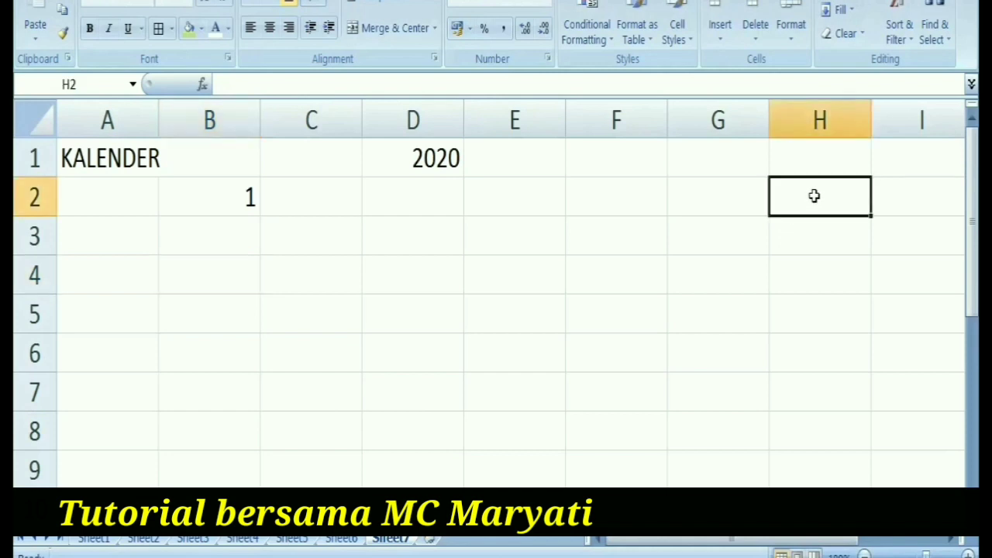
type("=")
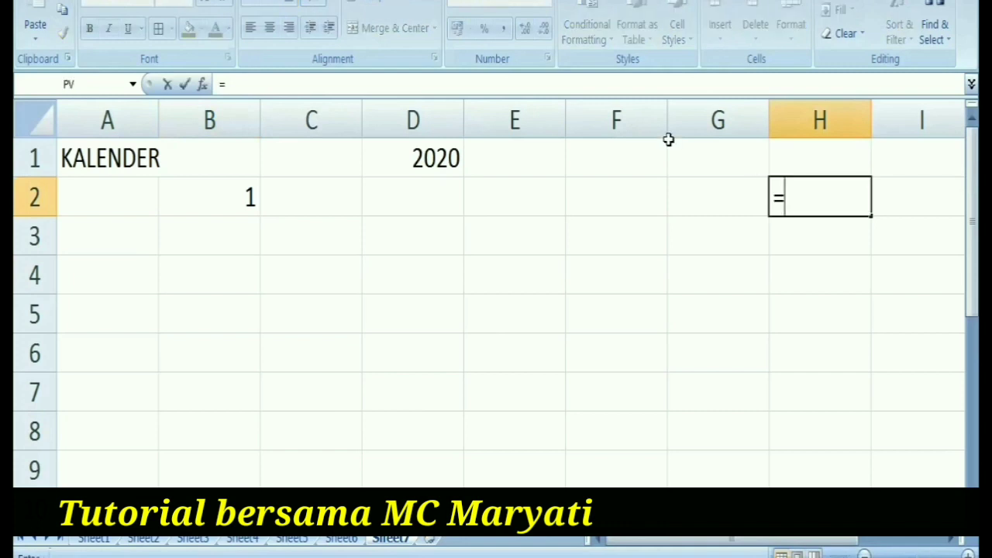
left_click(427, 157)
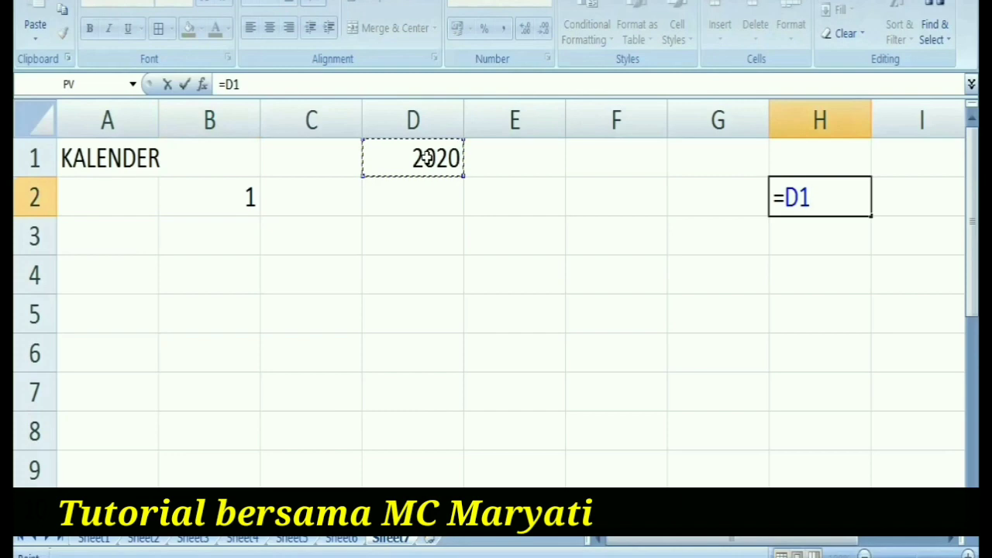
key("F4")
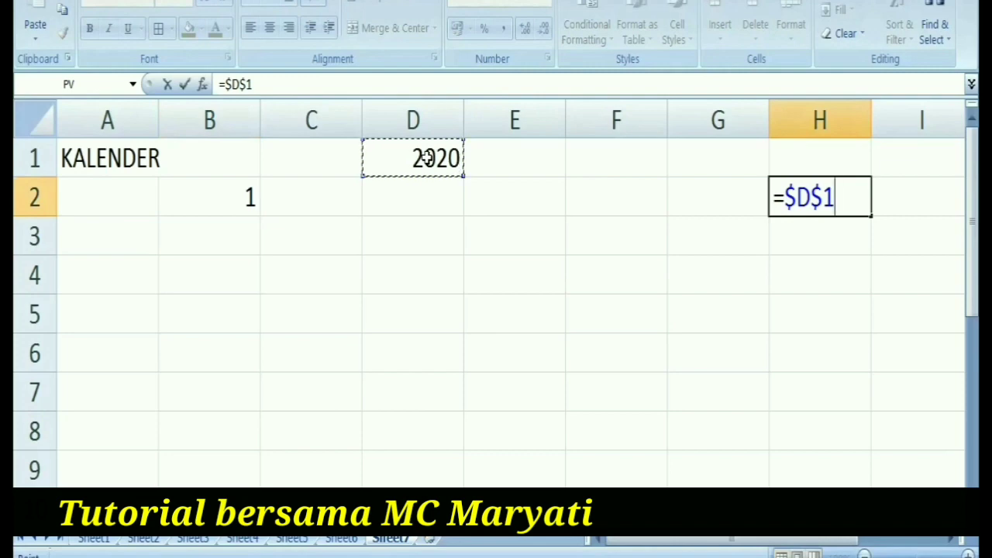
key("Return")
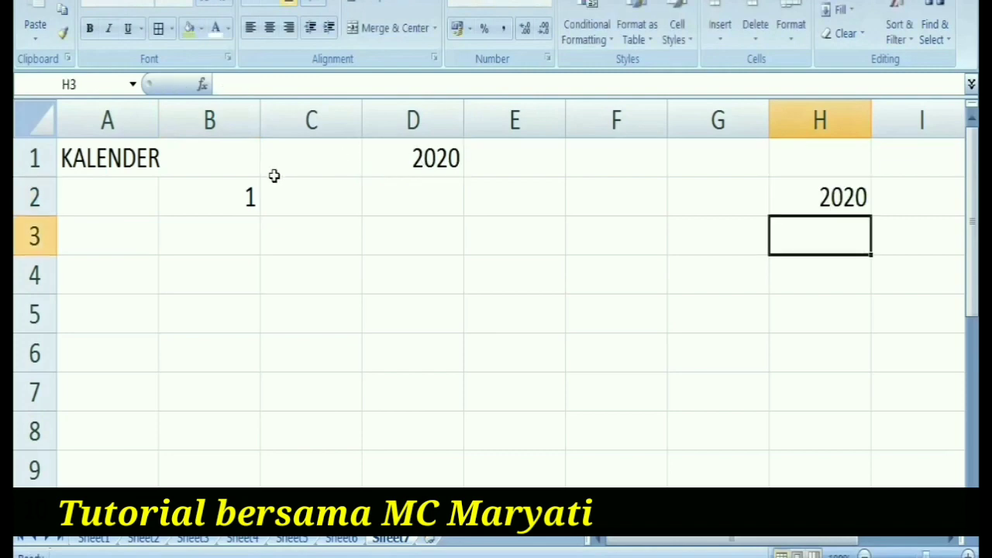
- Enter Minggu in B3 and autofill the weekday names across to Sabtu in H3
left_click(232, 237)
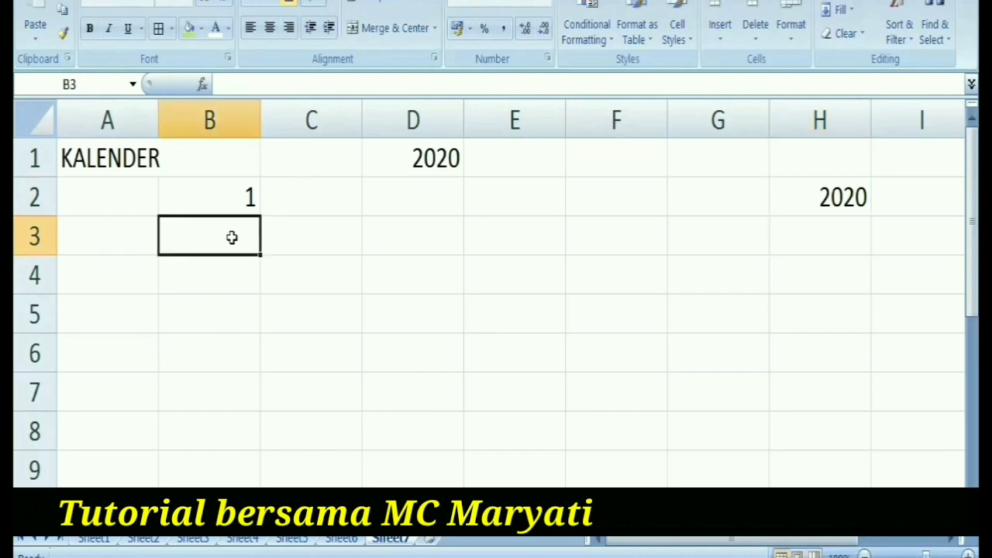
type("Minggu")
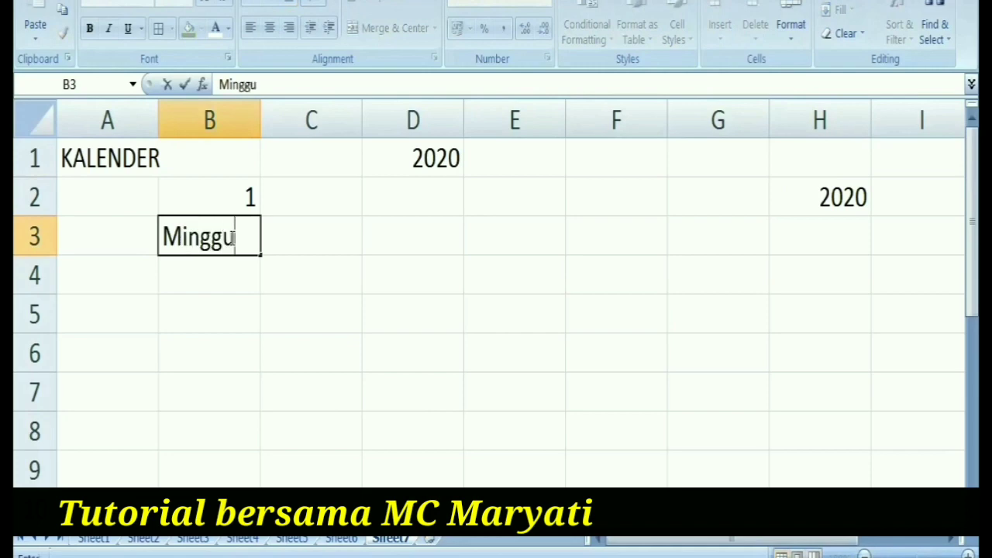
left_click(275, 287)
left_click(203, 225)
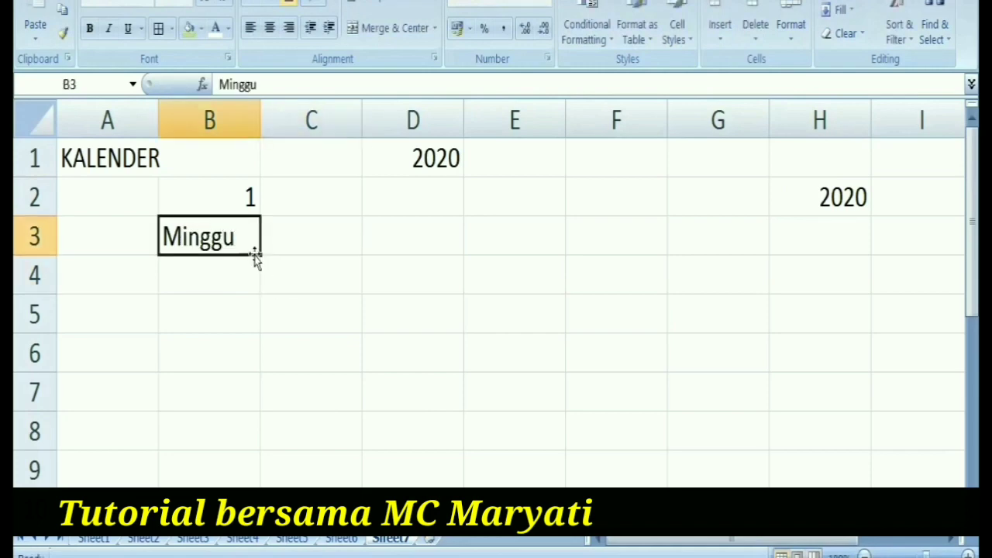
left_click_drag(262, 252, 857, 255)
left_click(802, 377)
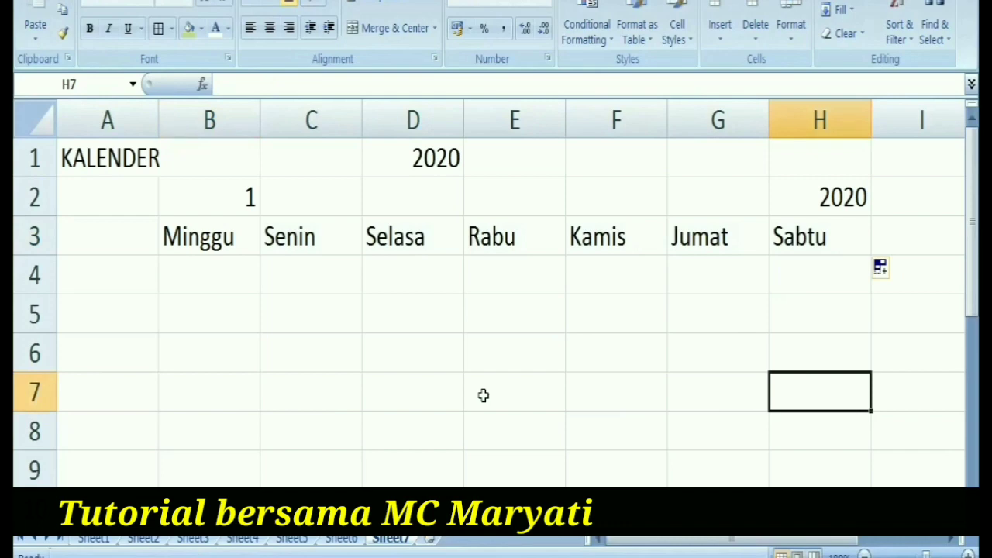
- Center the header cells B2:H3 and set their font to Algerian
left_click_drag(193, 194, 791, 230)
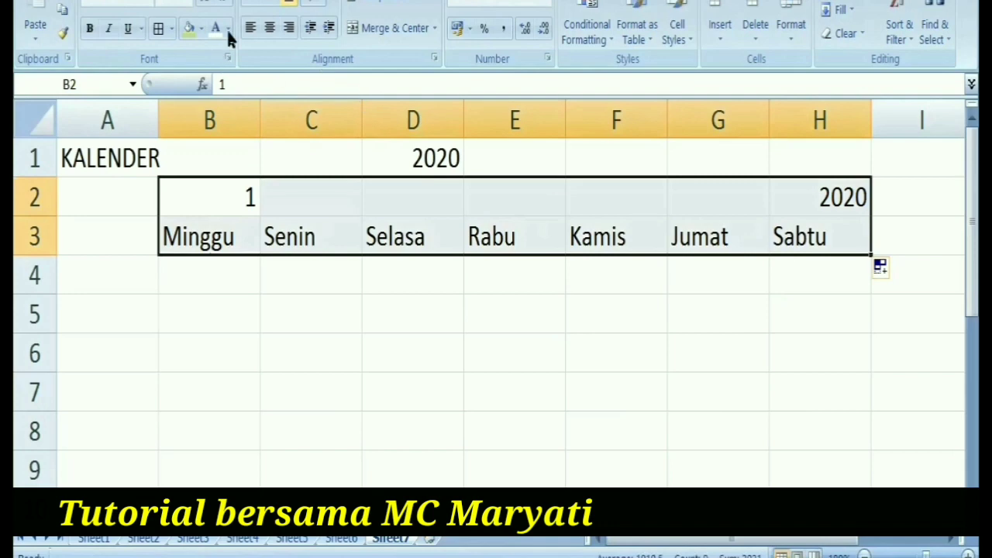
left_click(269, 28)
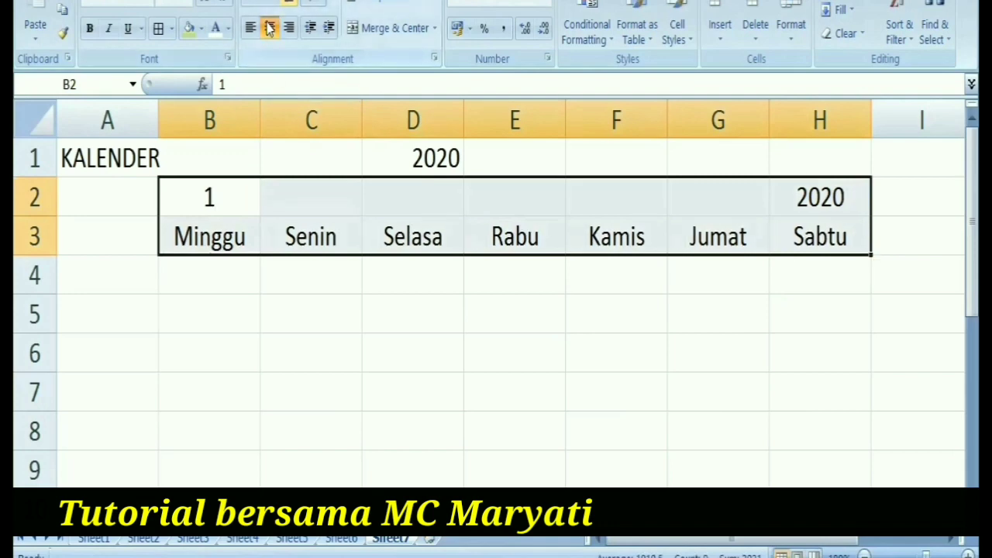
left_click(151, 2)
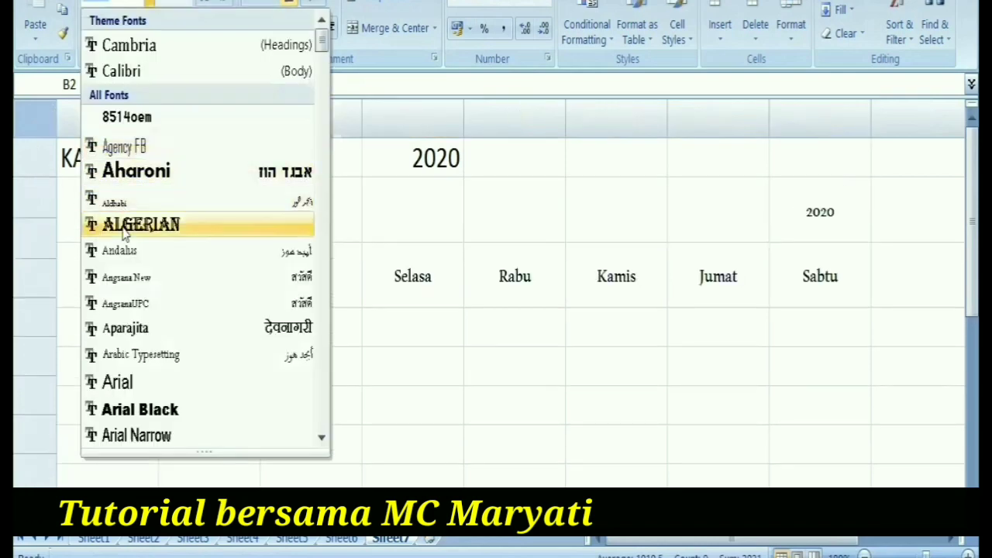
left_click(124, 232)
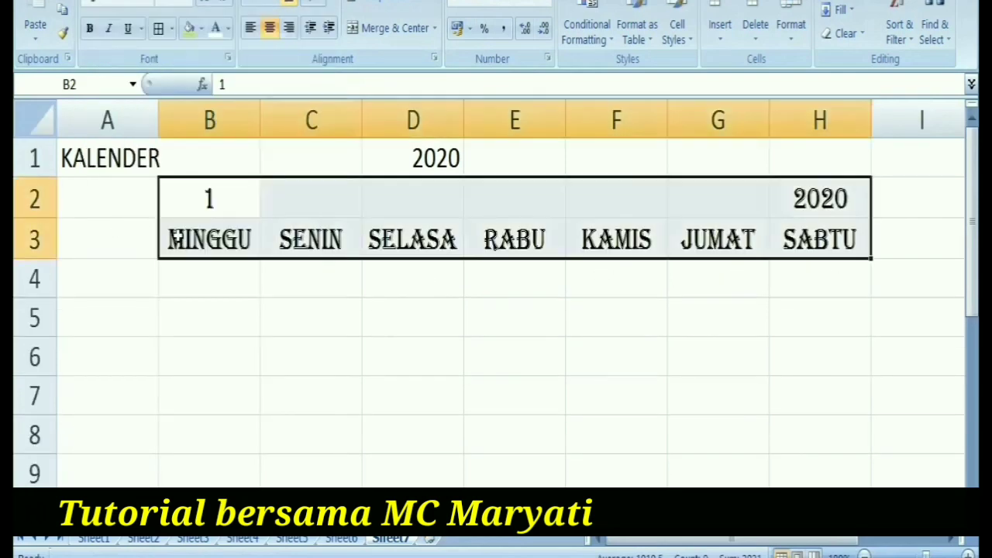
left_click(457, 378)
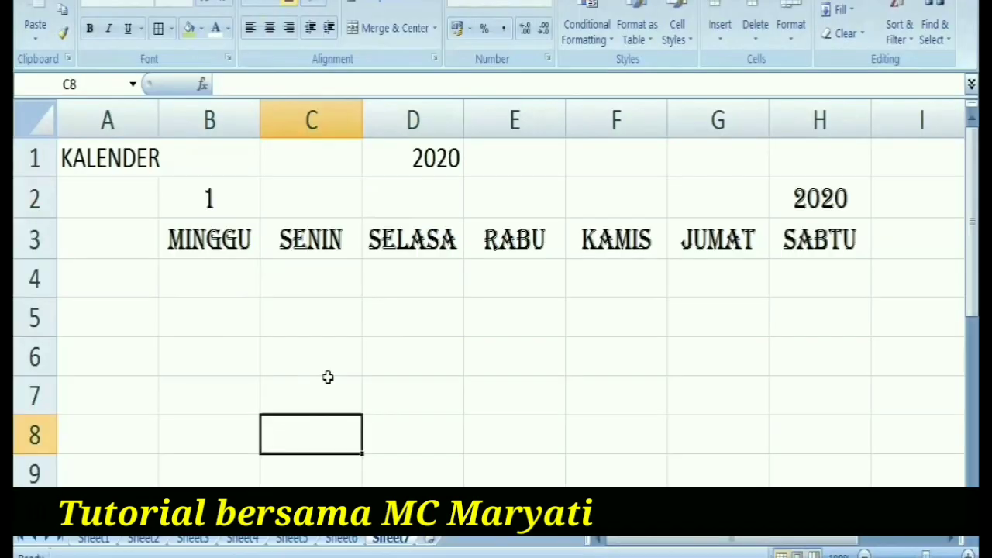
- Merge and center cells C2:G2 and enter the formula =DATE(H2;B2;1) in the merged cell
left_click_drag(293, 202, 695, 196)
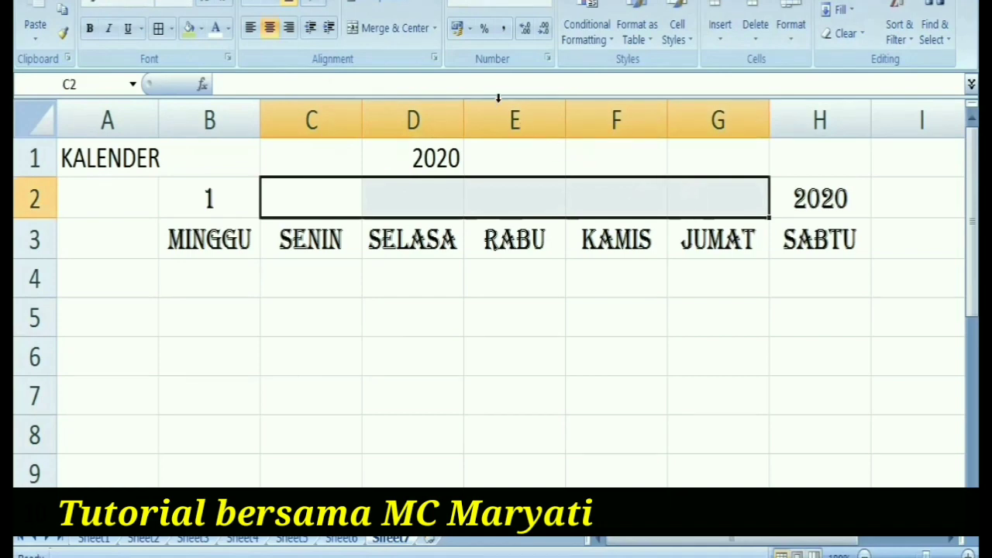
left_click(368, 26)
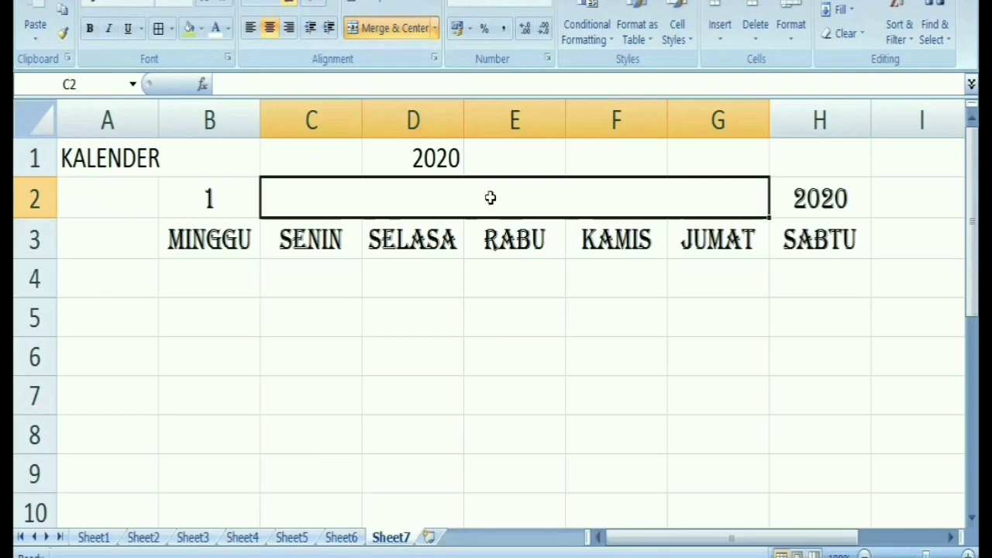
type("=")
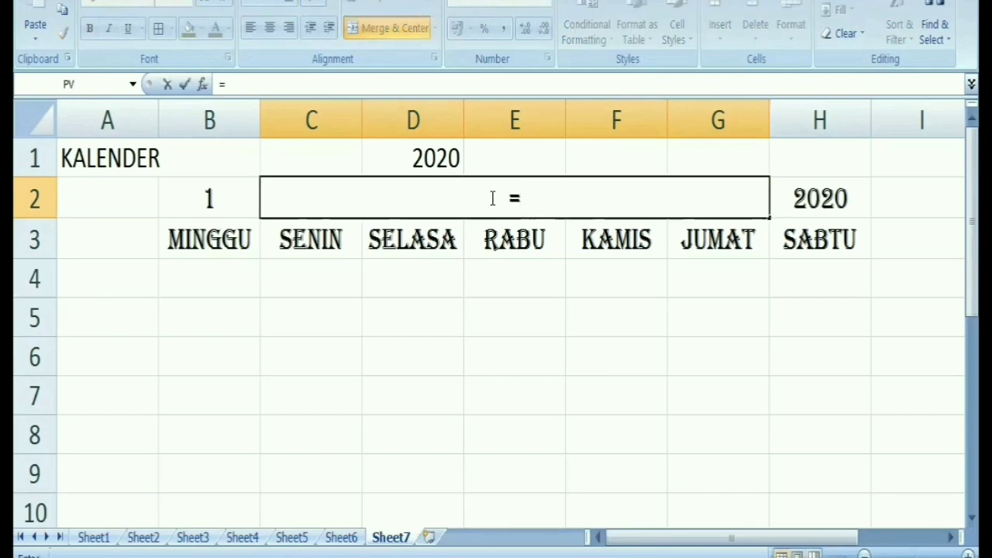
type("d")
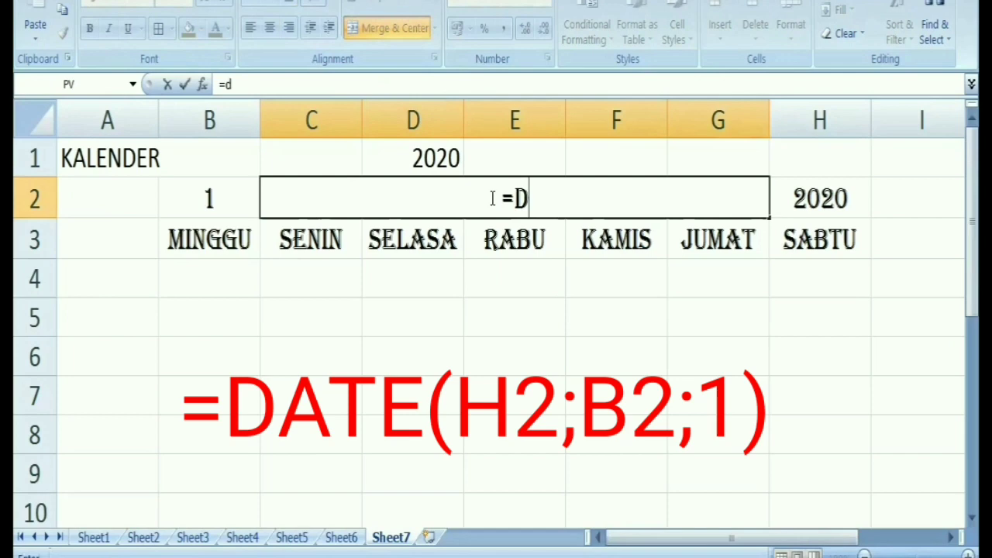
type("ate(")
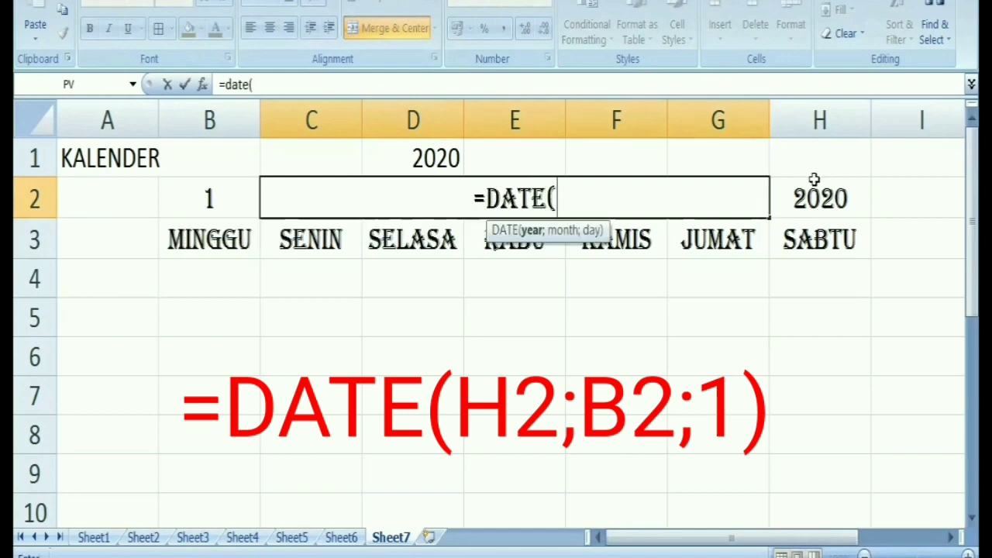
left_click(802, 201)
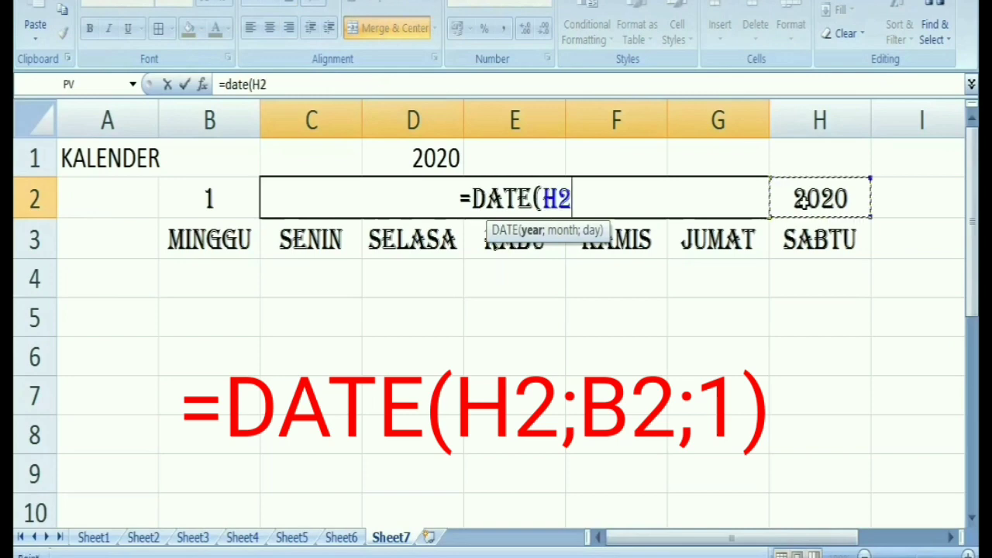
type(";")
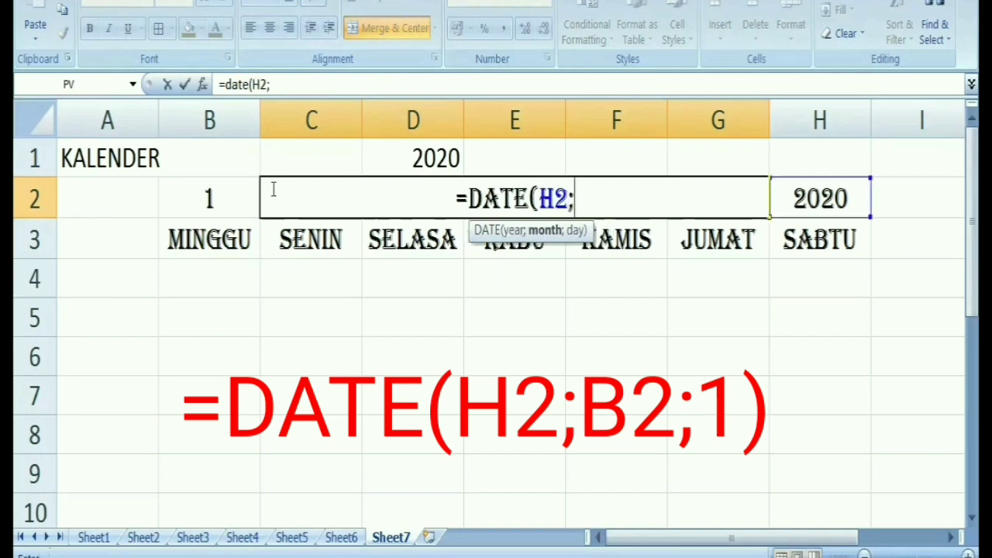
left_click(194, 197)
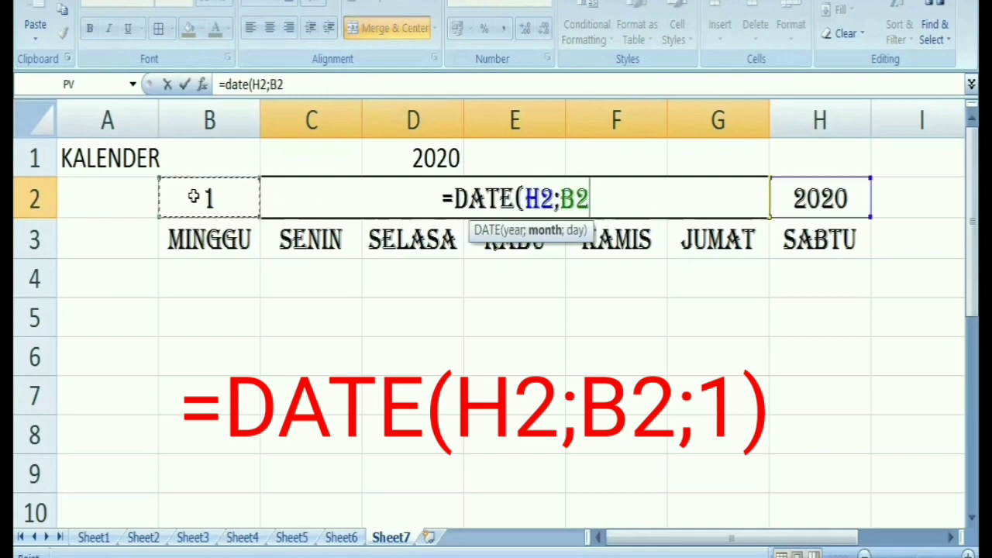
type(";")
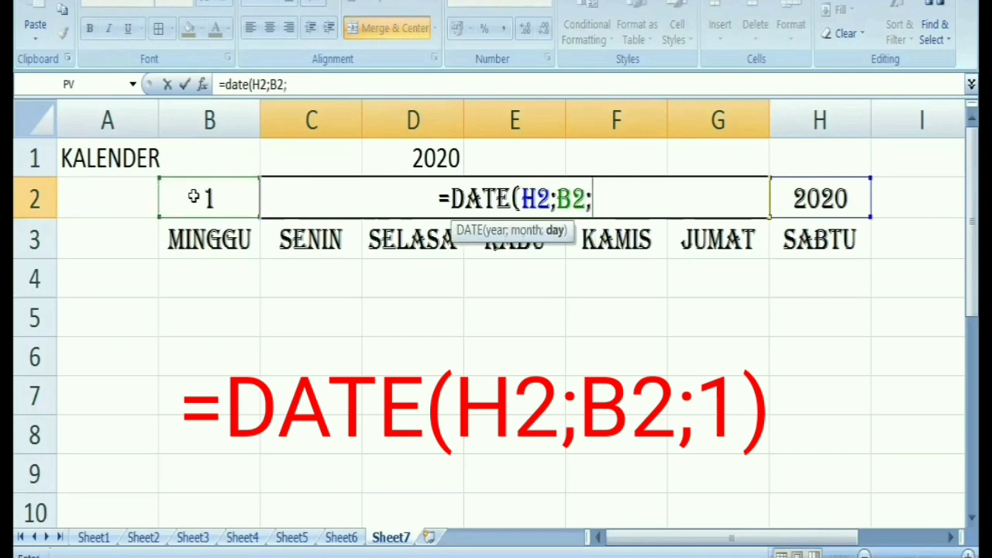
type("1)")
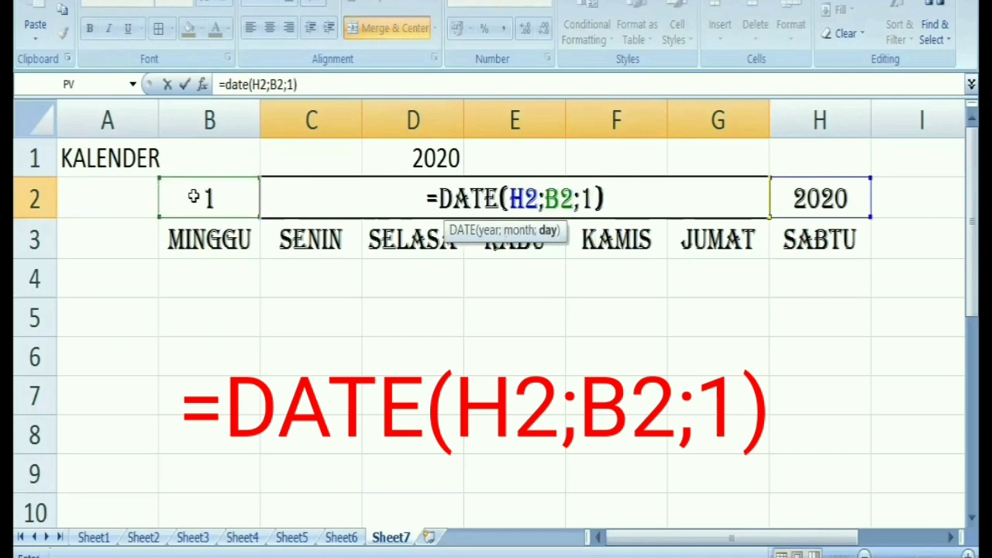
key("Return")
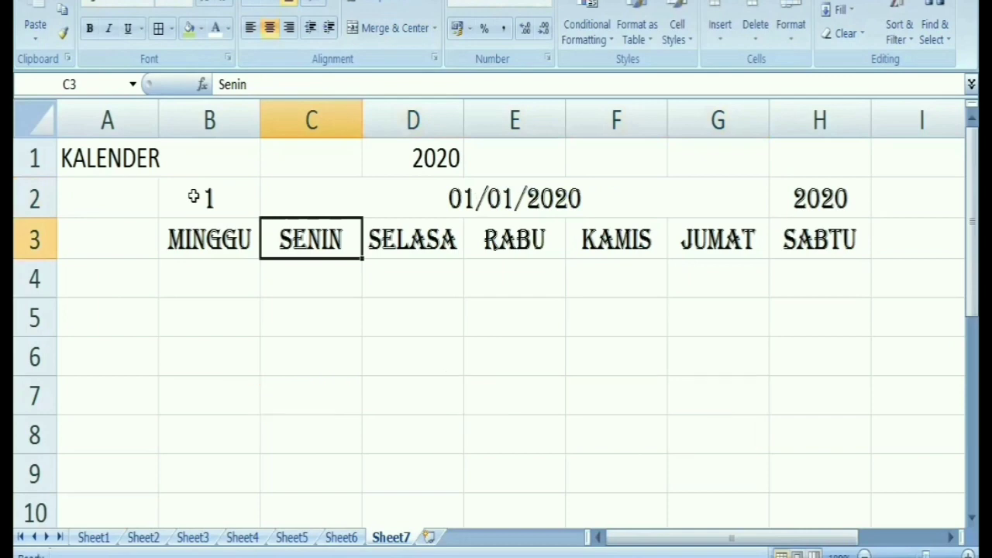
left_click(505, 317)
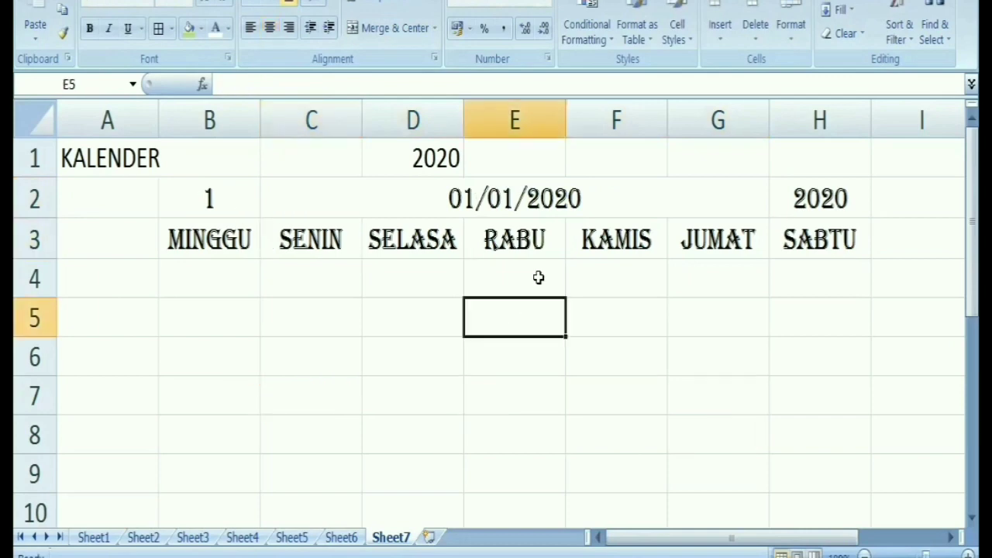
- Apply the custom number format mmmm yyyy to the date in merged cell C2
left_click(434, 206)
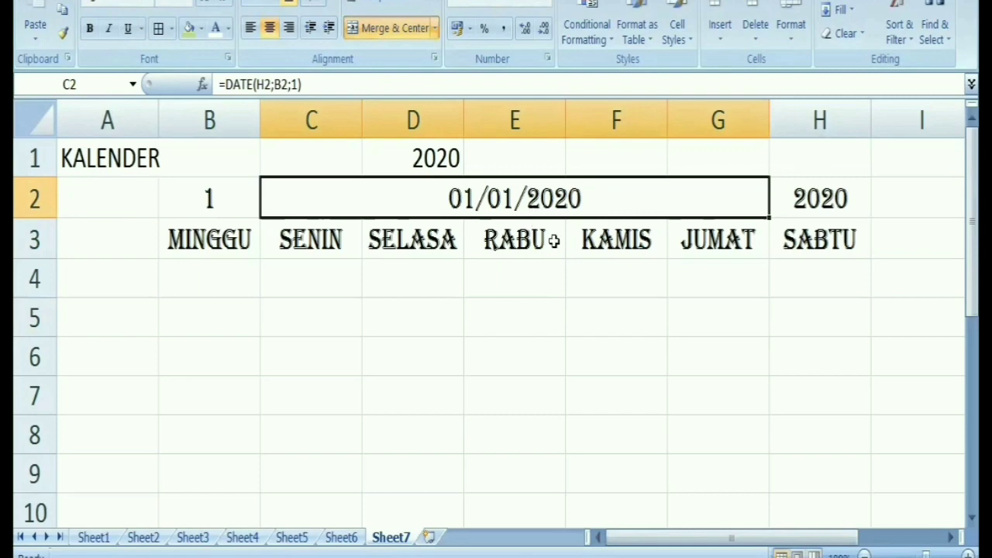
right_click(465, 199)
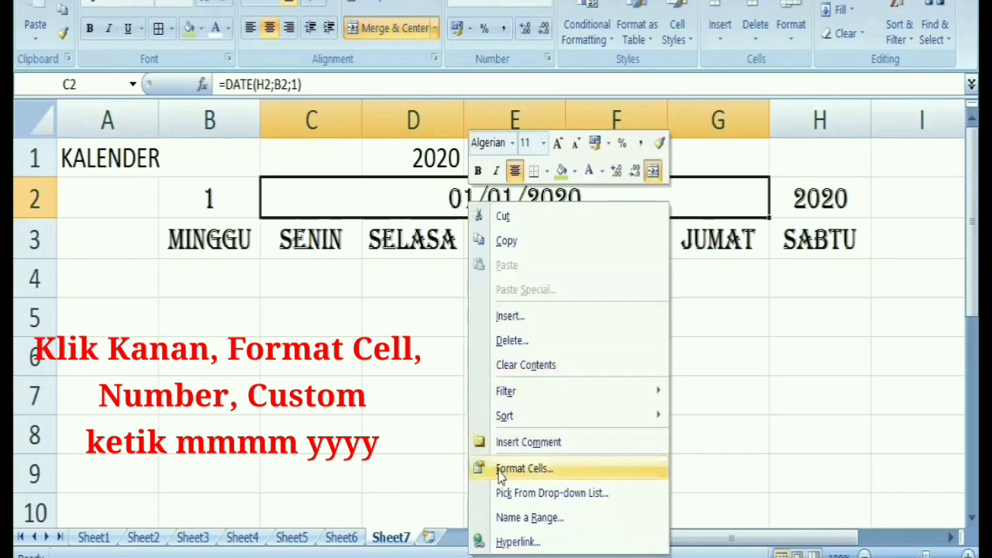
left_click(524, 469)
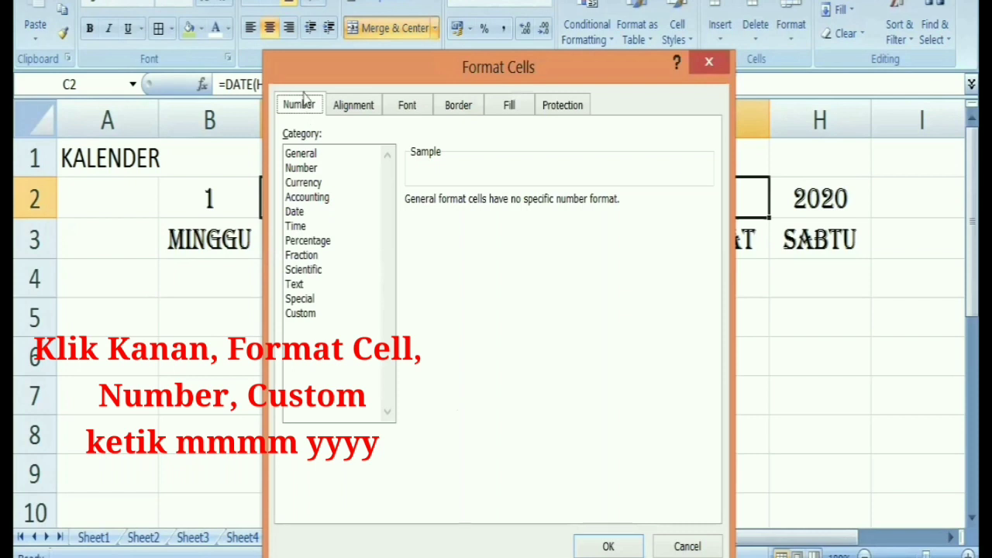
left_click(306, 316)
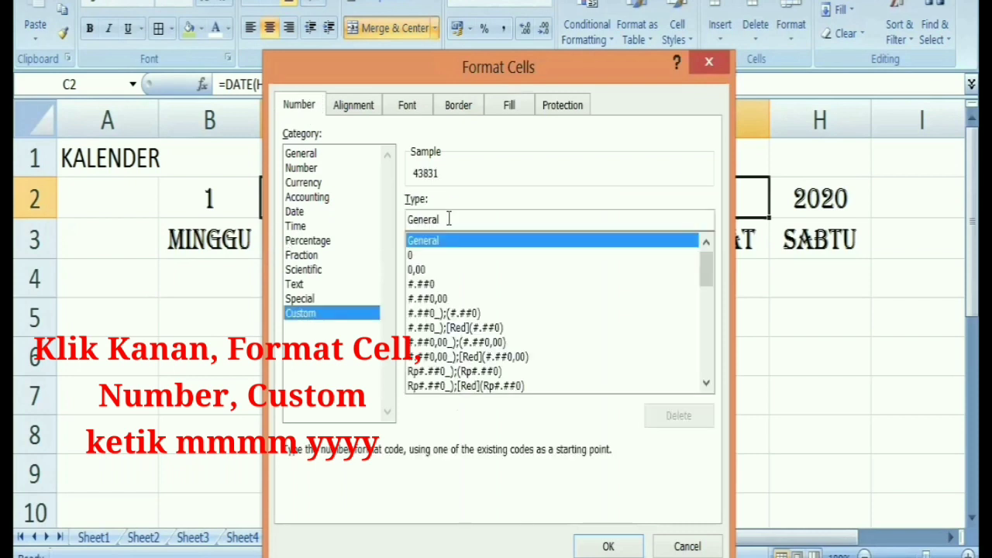
left_click_drag(445, 219, 384, 225)
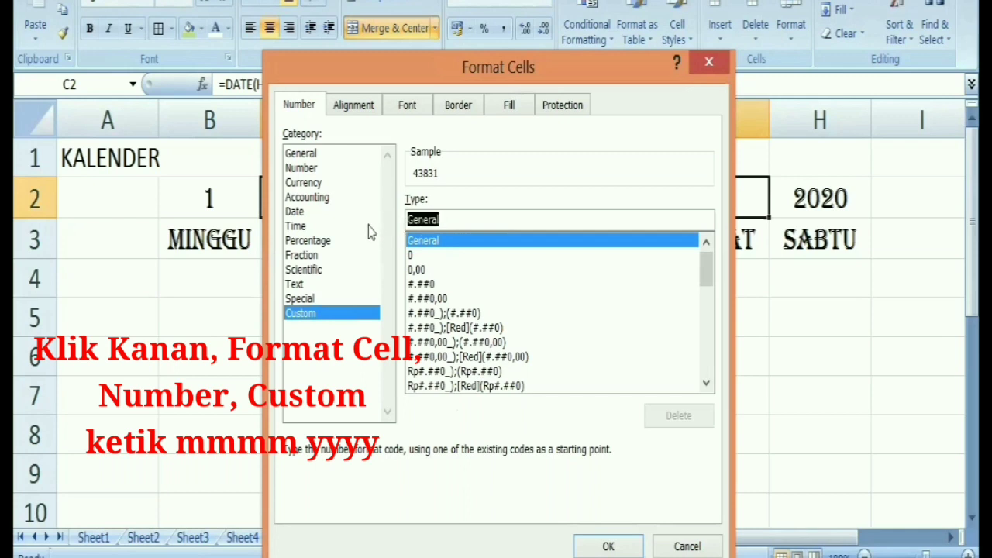
type("mmm")
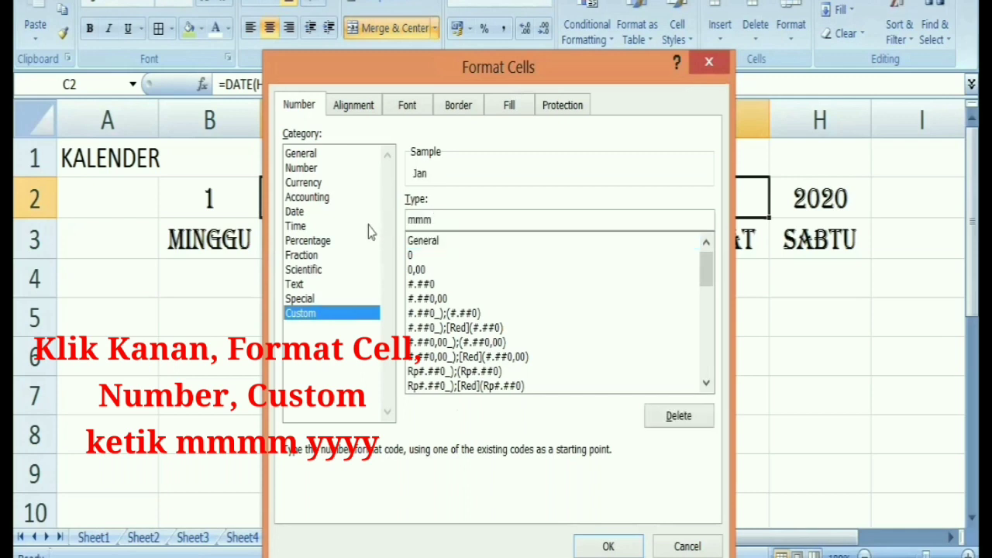
type("m yyyy")
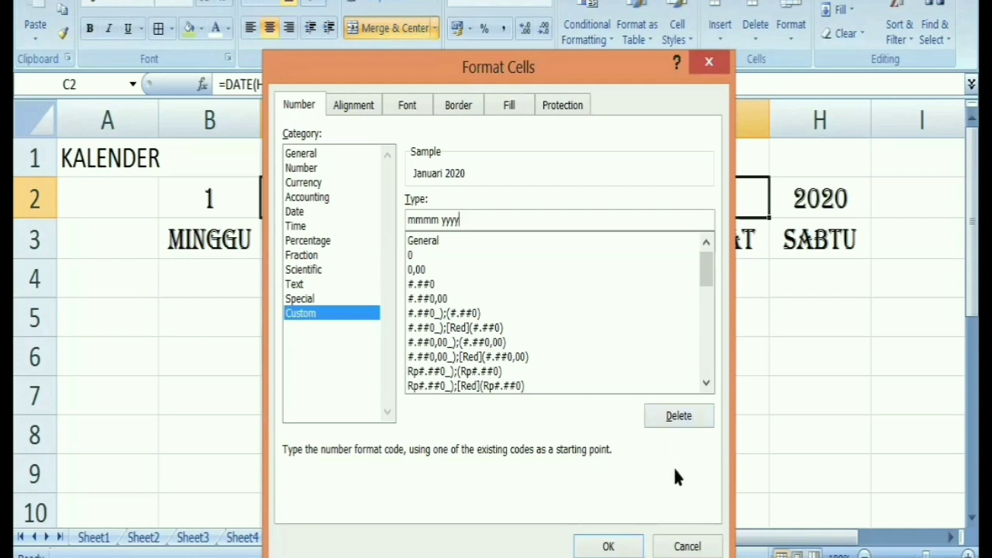
scroll(674, 477, "down", 1)
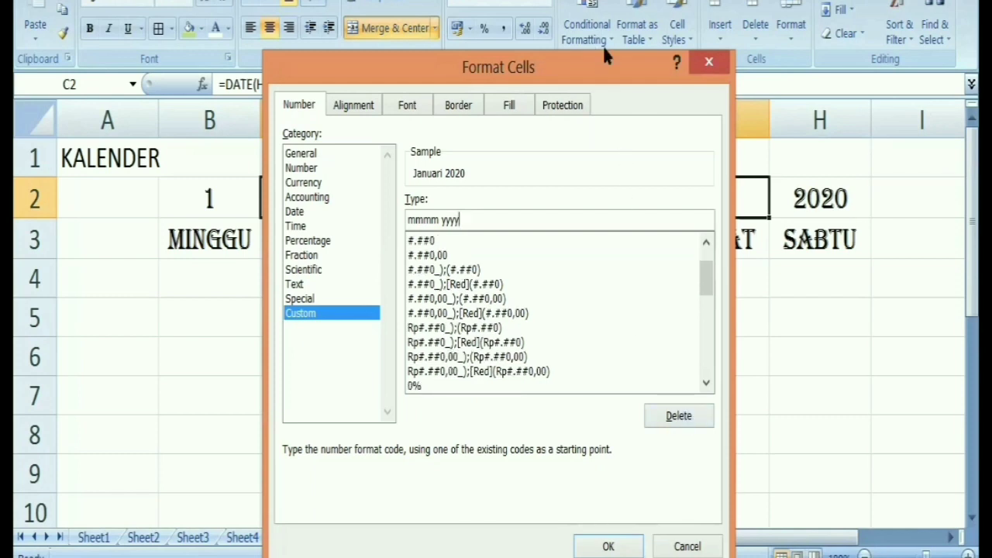
left_click_drag(604, 50, 615, 0)
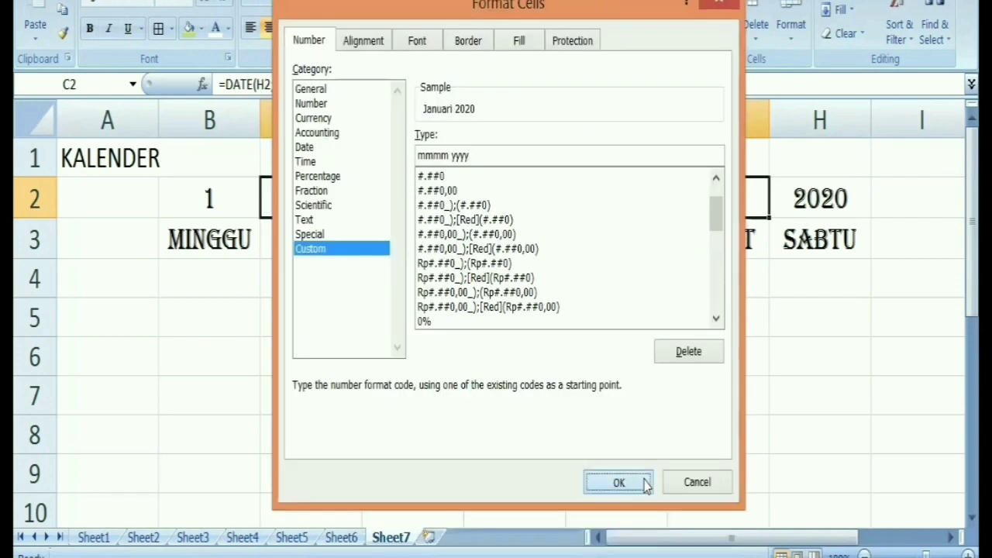
left_click(620, 482)
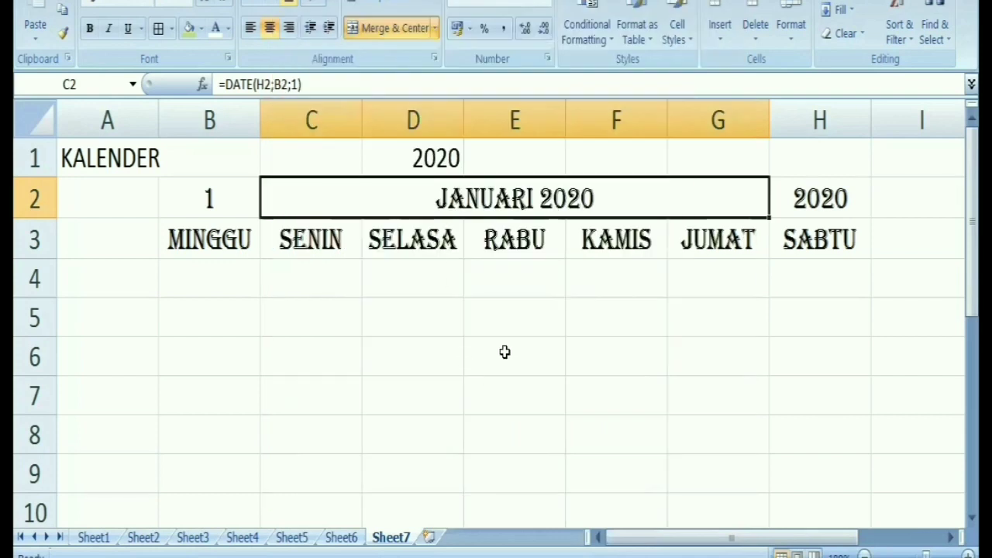
left_click(658, 370)
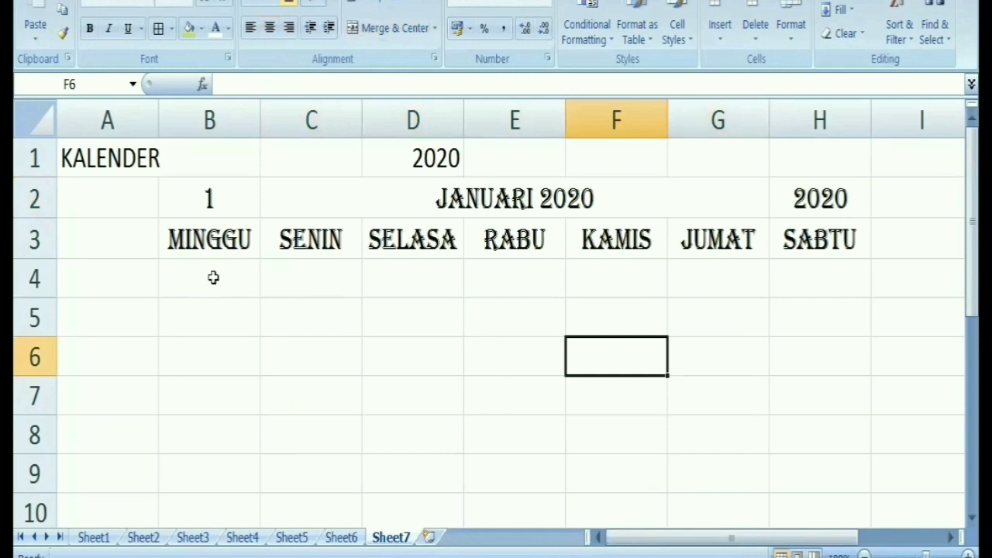
- Enter the formula =C2-WEEKDAY(C2)+1 in B4 to compute the first Sunday date of the month grid
left_click(201, 279)
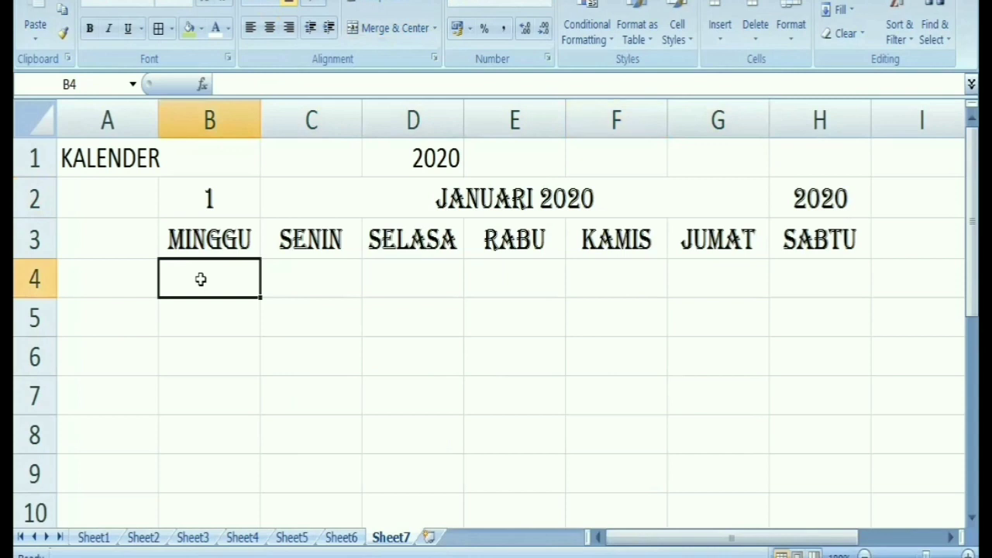
type("=")
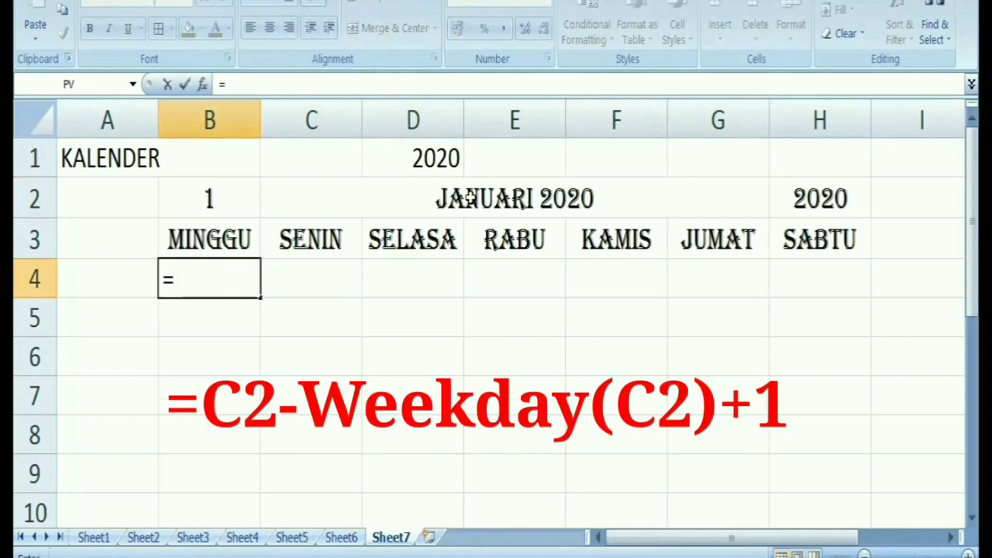
left_click(467, 200)
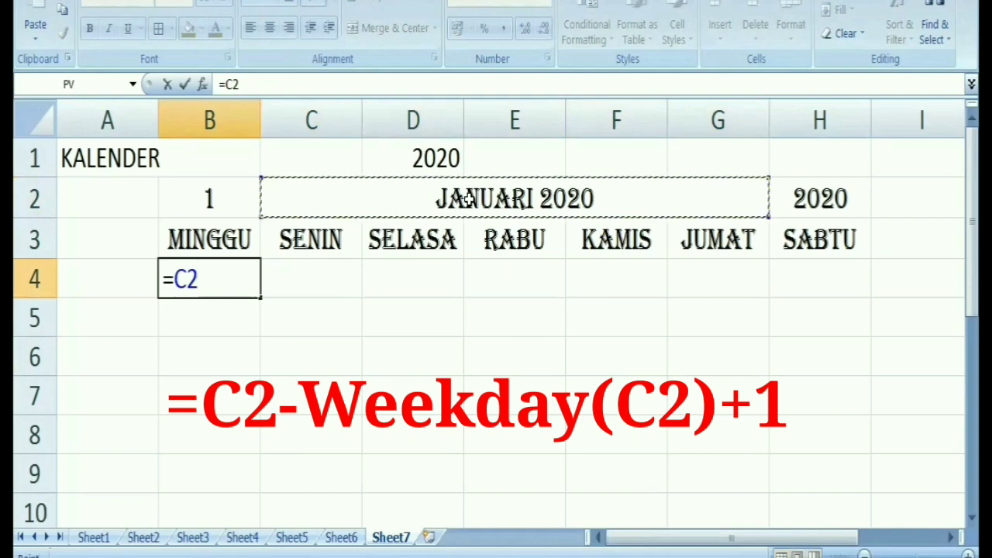
type("-")
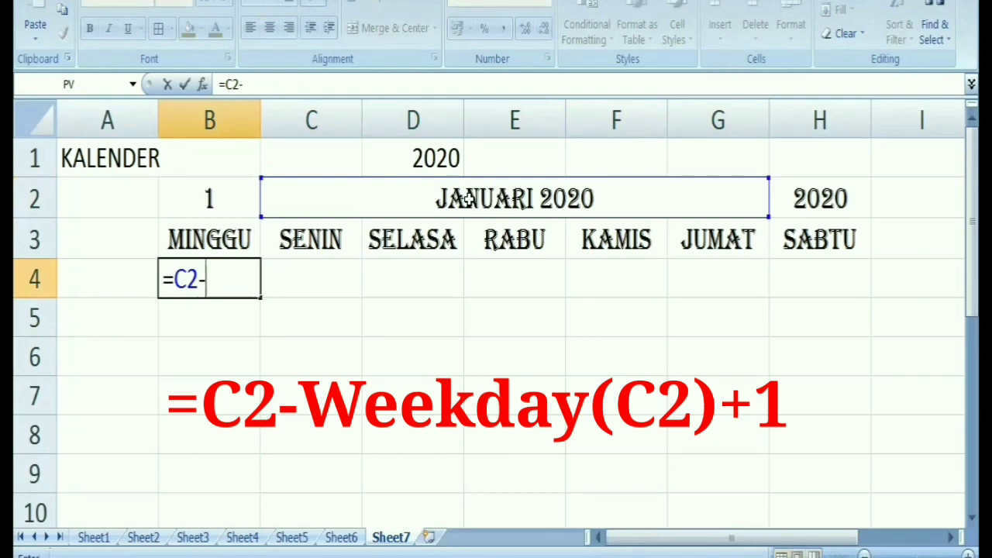
type("wee")
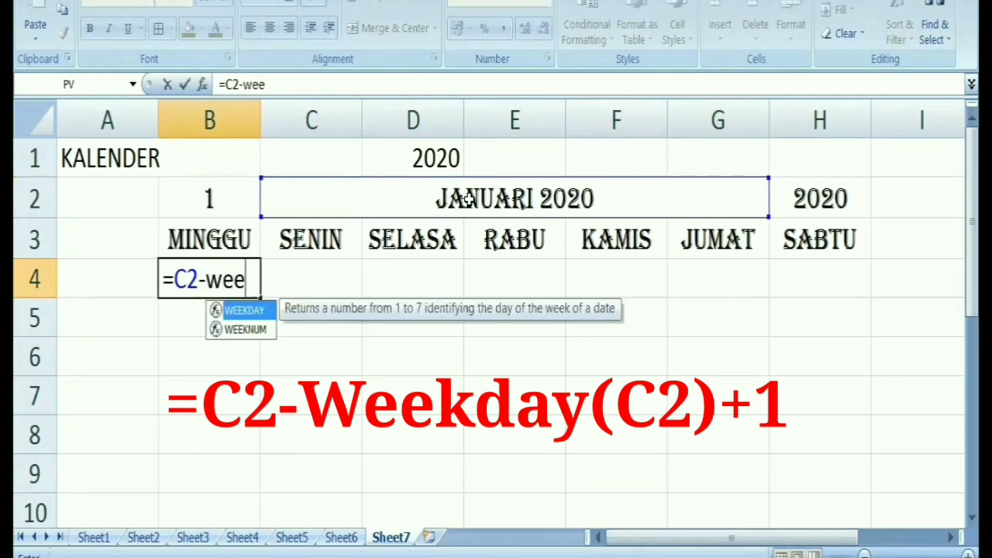
type("kday")
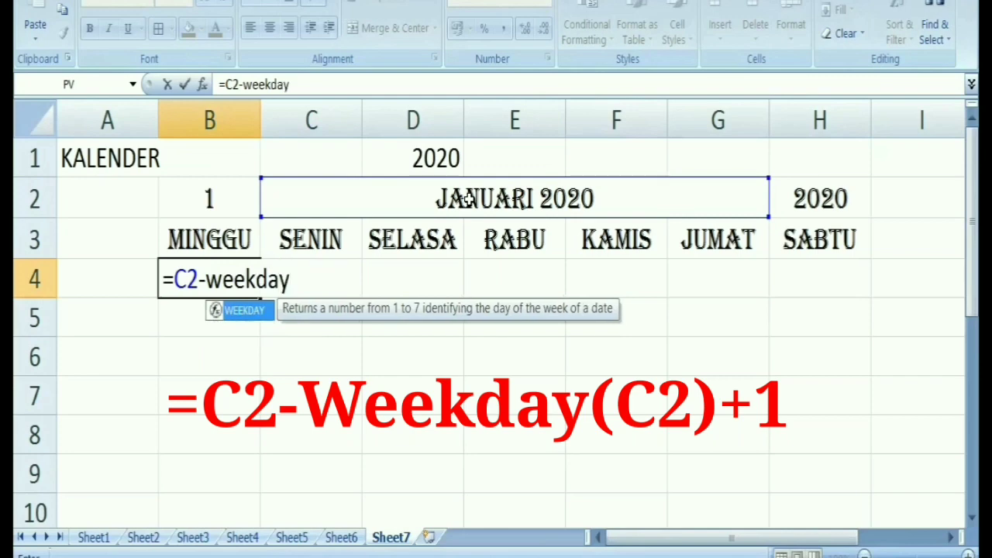
type("(")
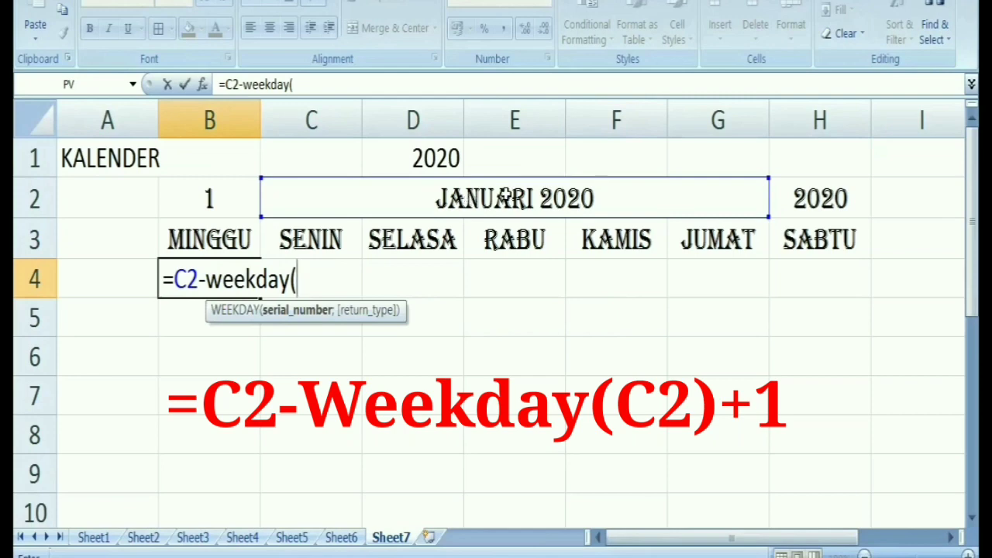
left_click(505, 195)
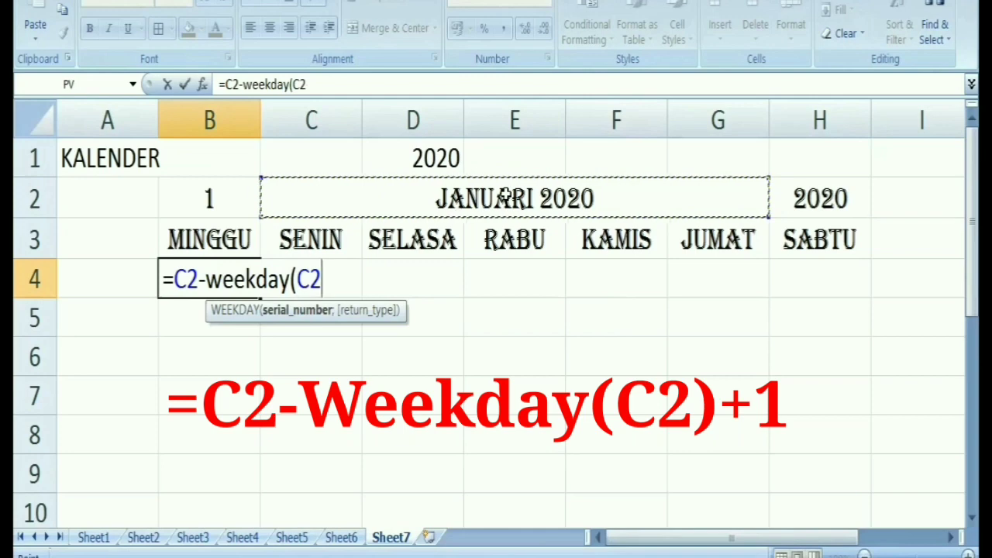
type(")")
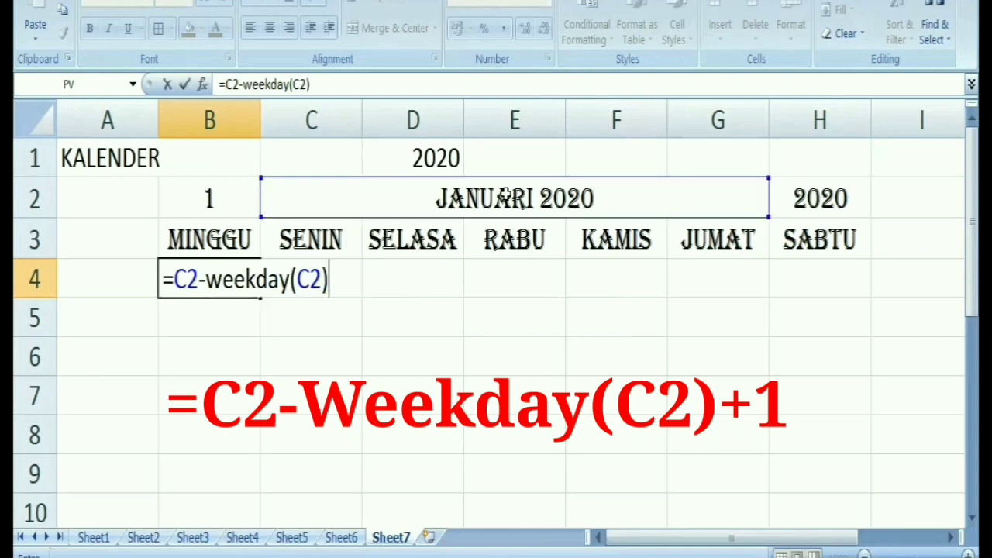
type("+1")
key("Return")
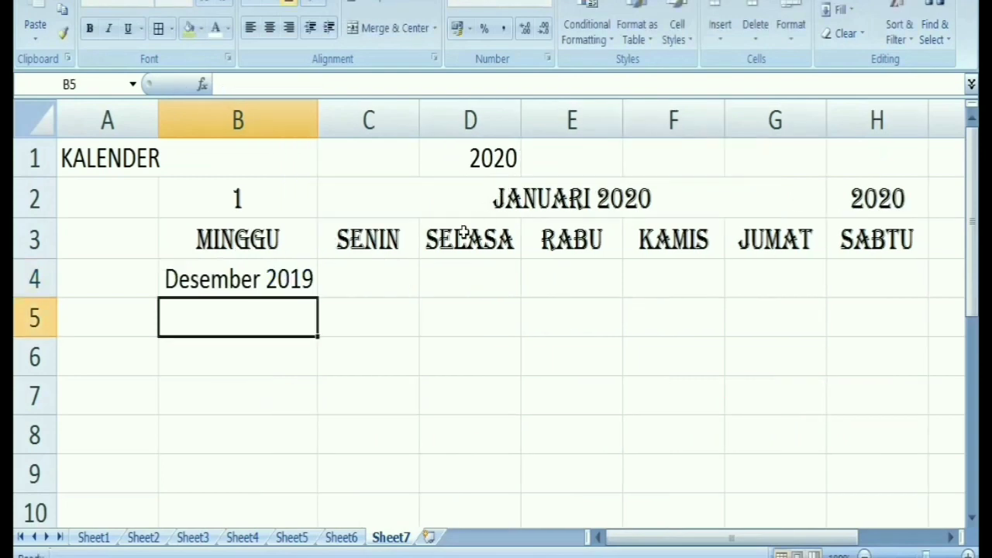
key("Up")
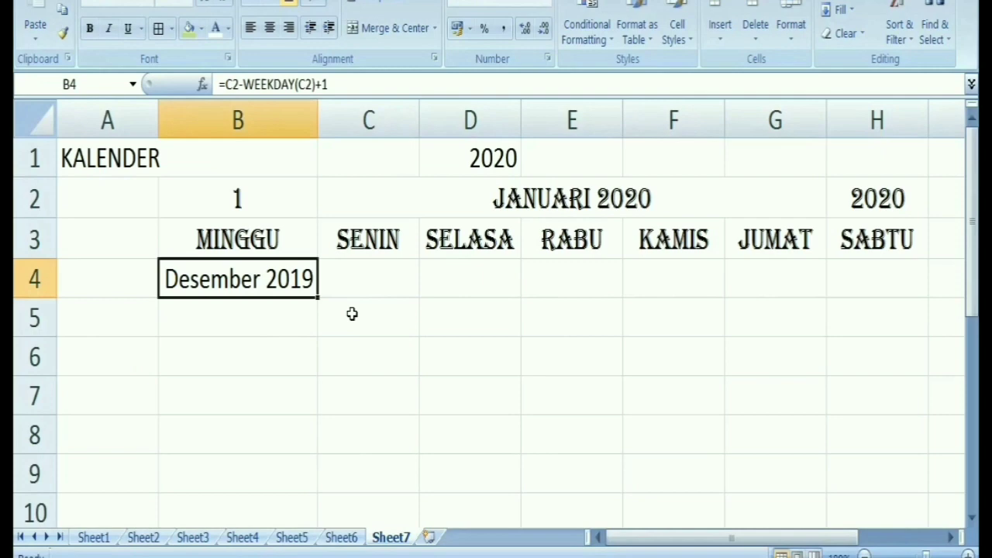
left_click(229, 334)
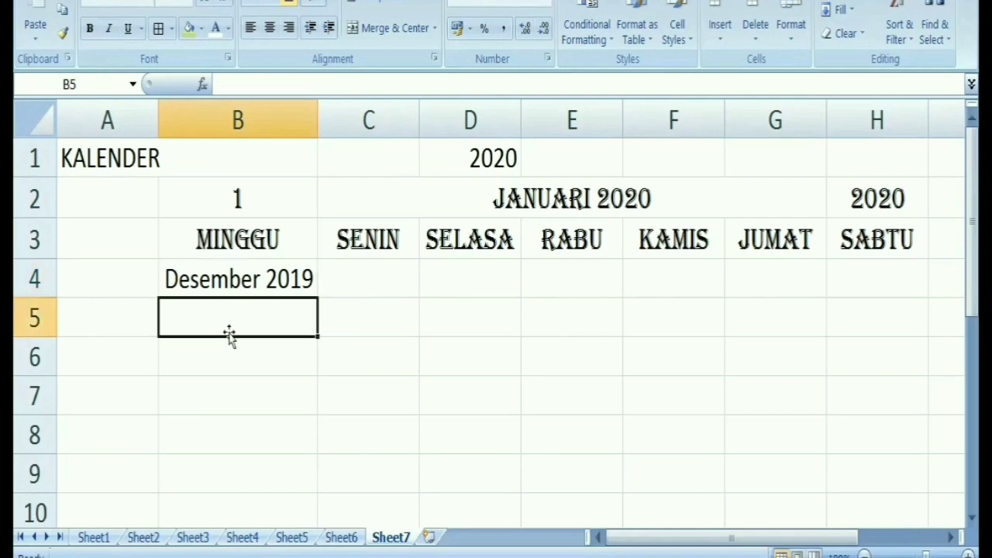
- Apply the custom number format dd to the date in B4 and narrow column B to fit its weekday heading
left_click(227, 277)
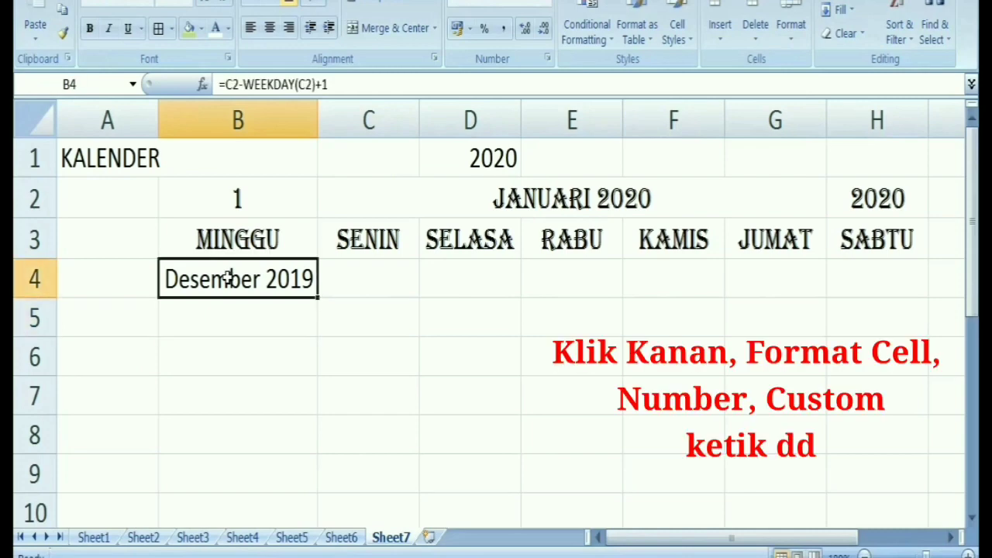
right_click(228, 279)
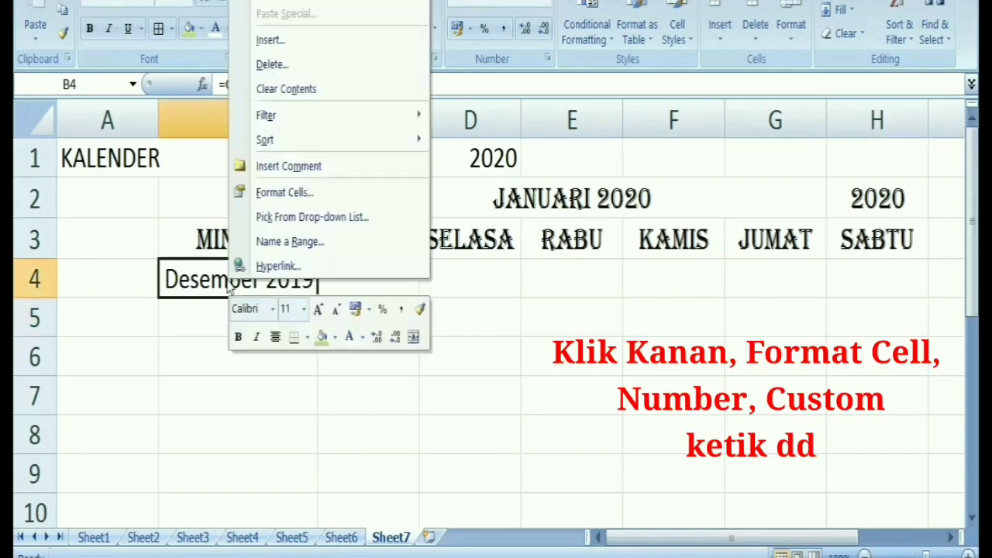
left_click(280, 199)
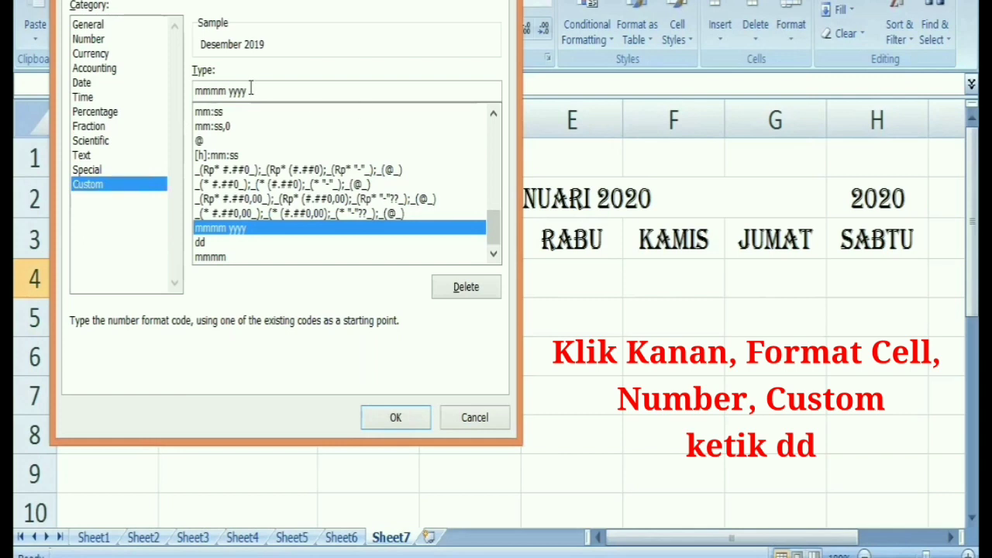
left_click_drag(250, 91, 186, 90)
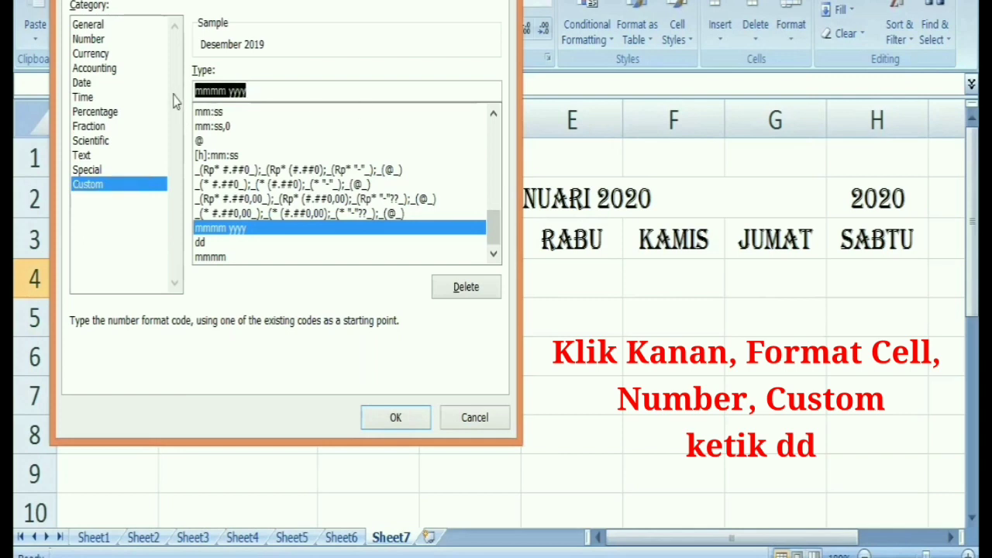
type("dd")
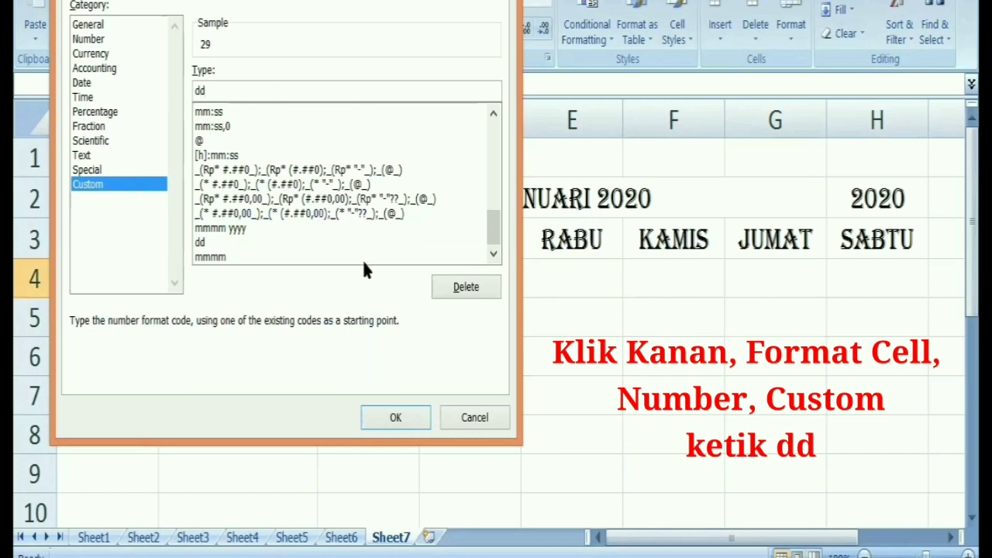
left_click(385, 419)
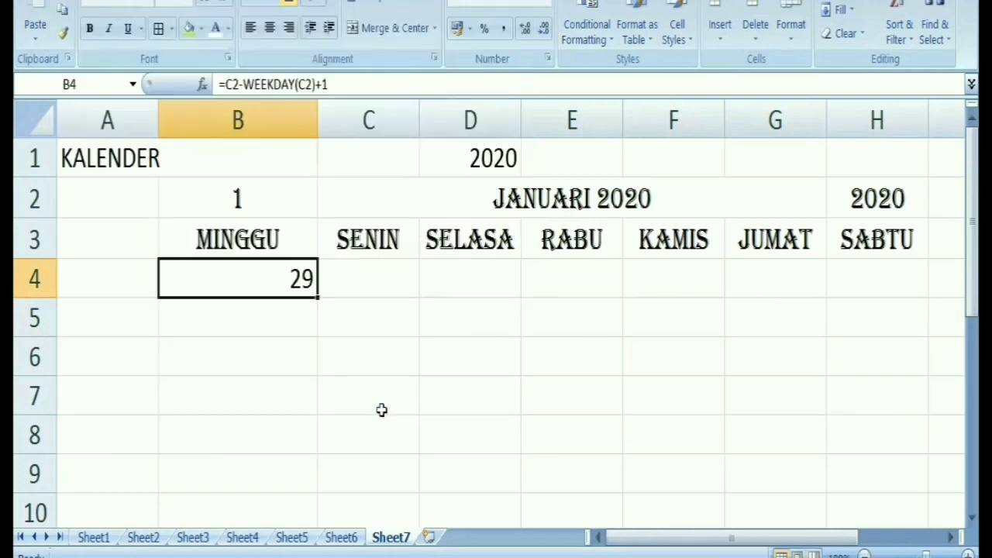
left_click(334, 386)
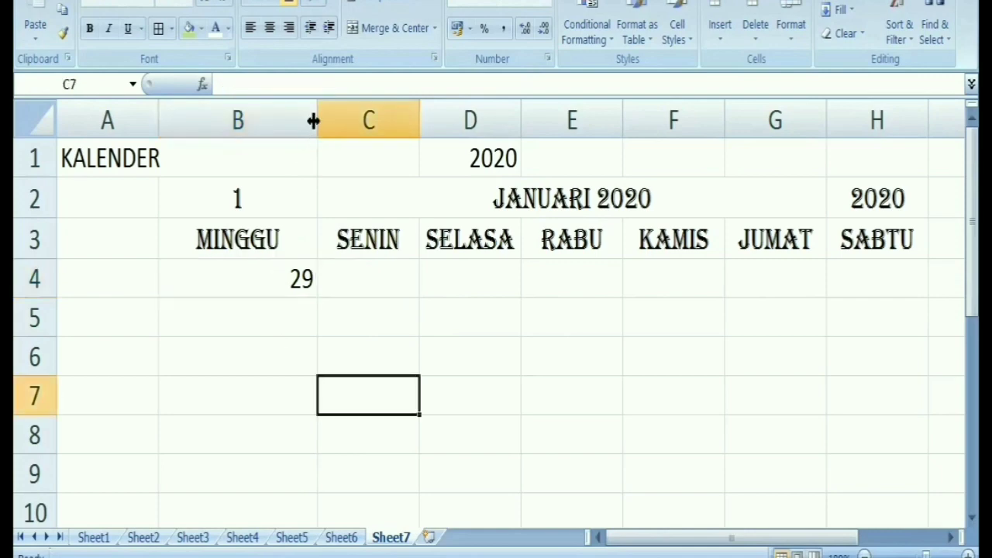
left_click_drag(313, 121, 248, 155)
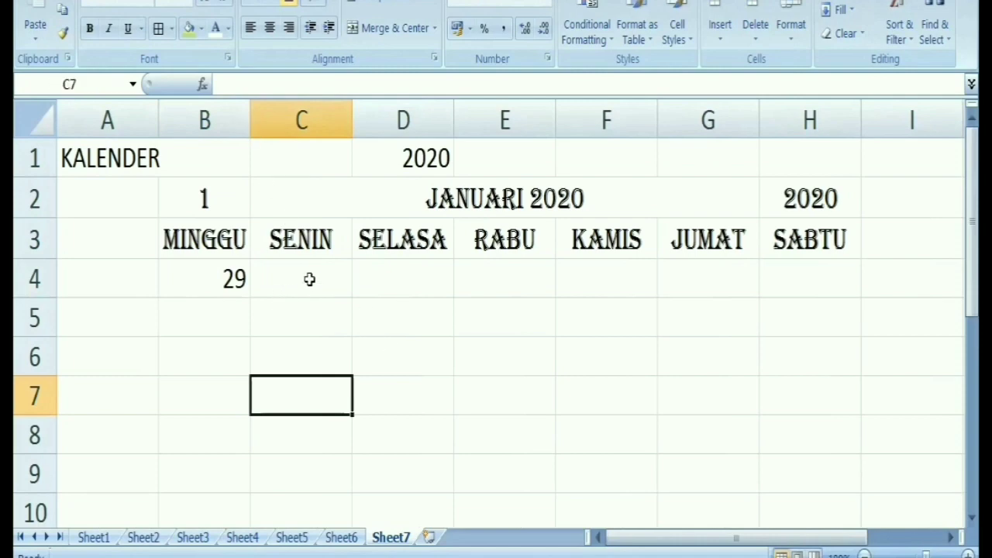
- Enter the formula =B4+1 in C4 to compute the Monday date of the first week
left_click(308, 281)
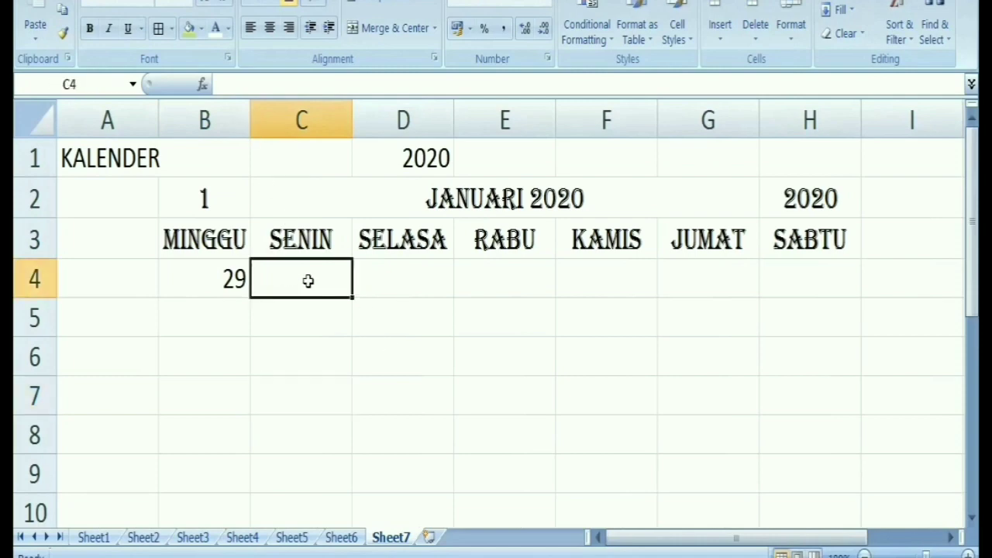
type("=")
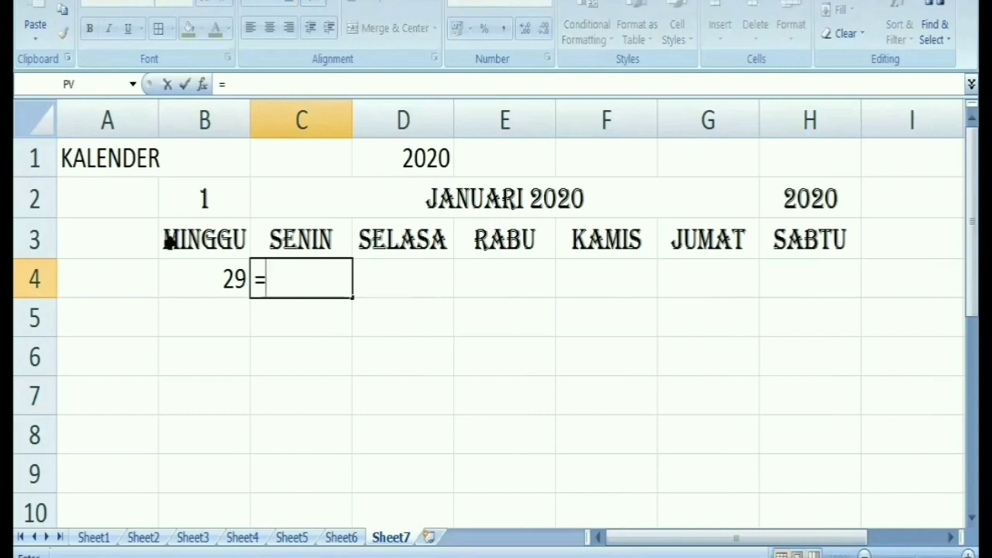
left_click(198, 284)
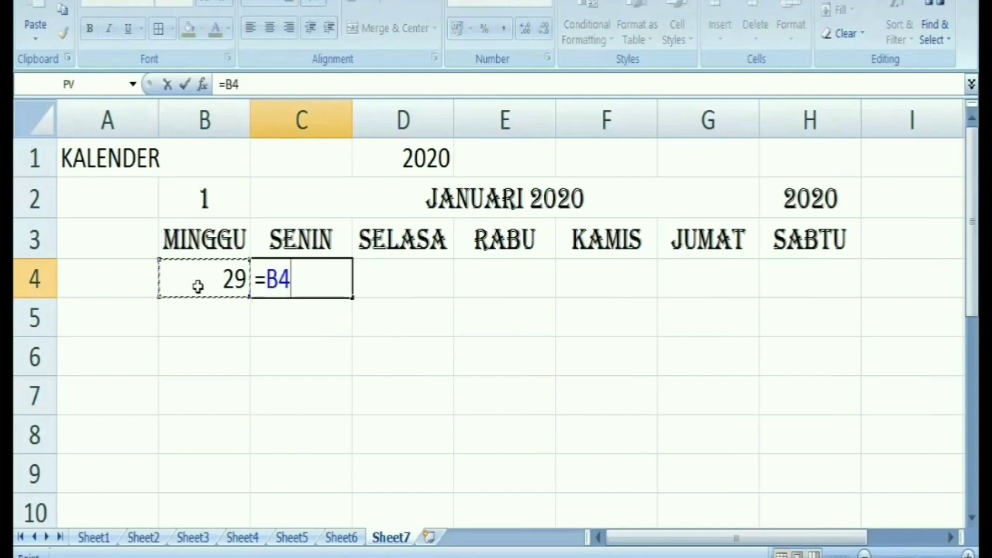
type("+1")
key("Return")
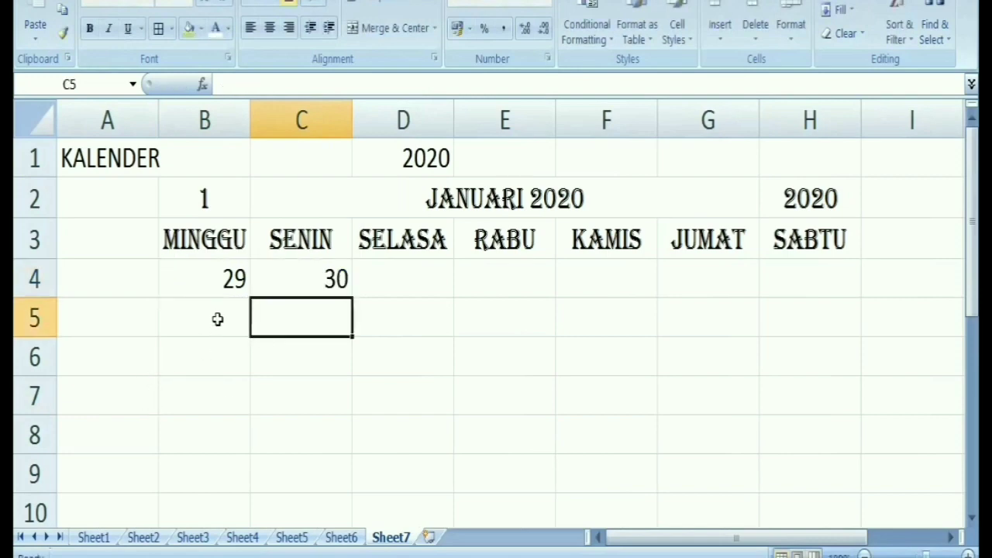
- Enter the formula =B4+7 in B5 to compute the Sunday date of the second week
left_click(218, 319)
type("=")
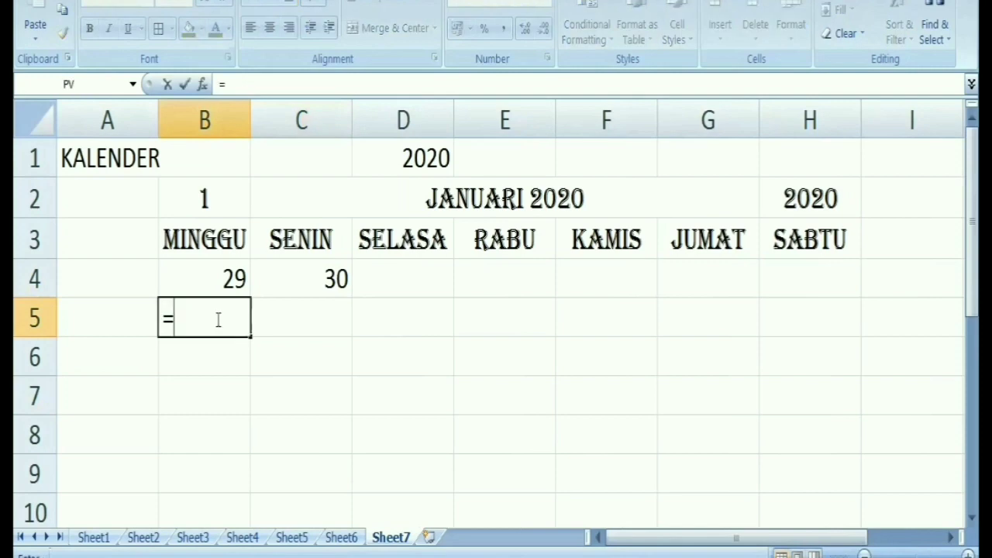
left_click(226, 285)
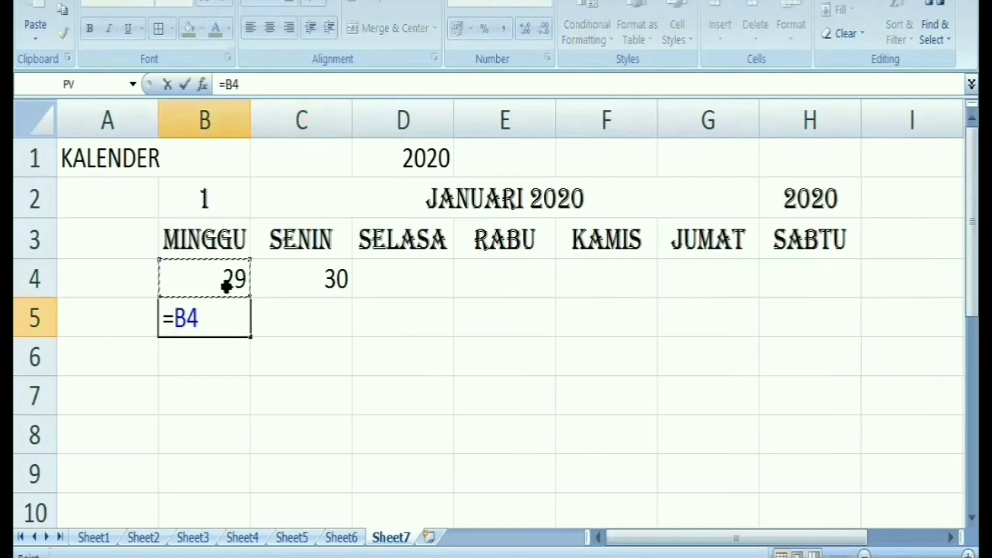
type("+")
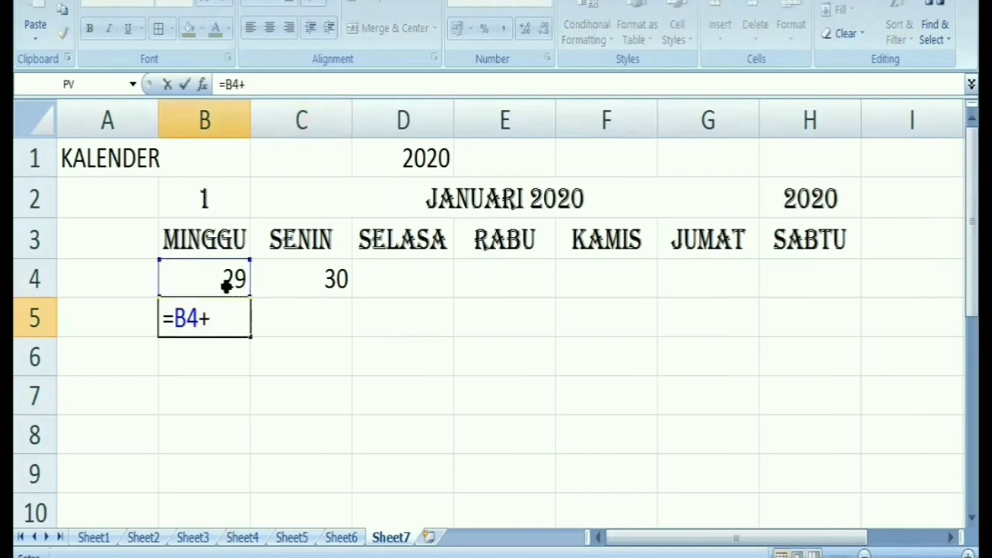
type("7")
key("Return")
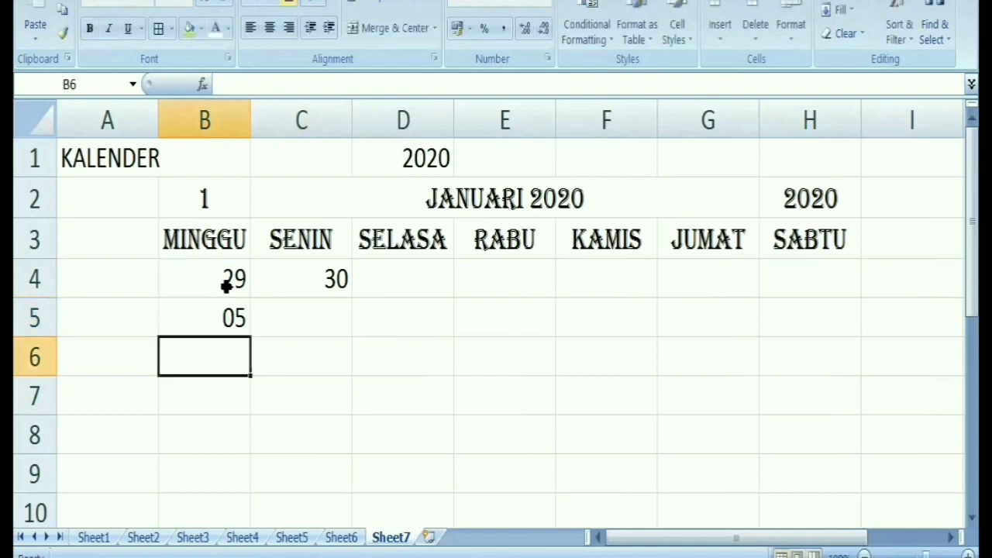
- Fill the B5 formula down to B8 and the C4 formula across and down through H8
left_click(230, 316)
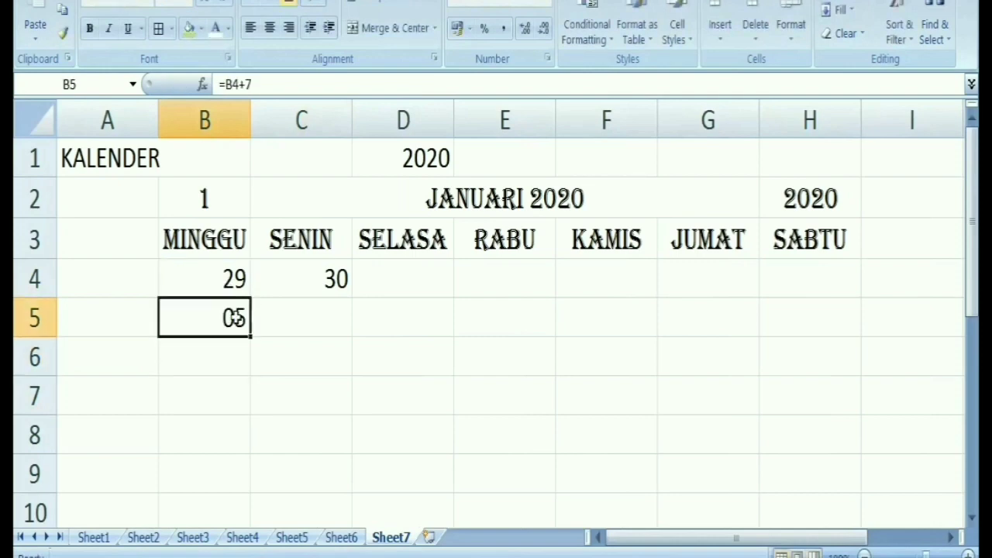
left_click_drag(250, 337, 248, 437)
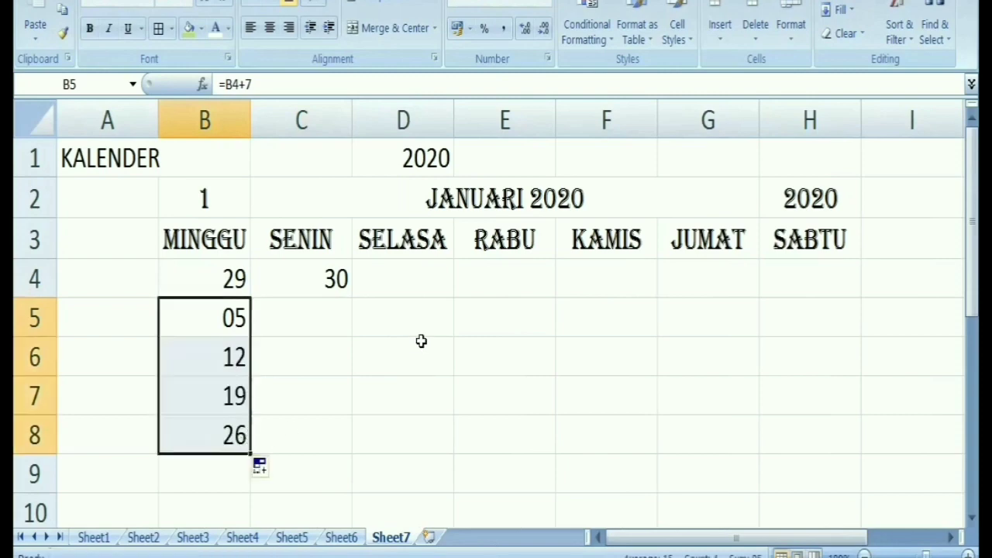
left_click(322, 279)
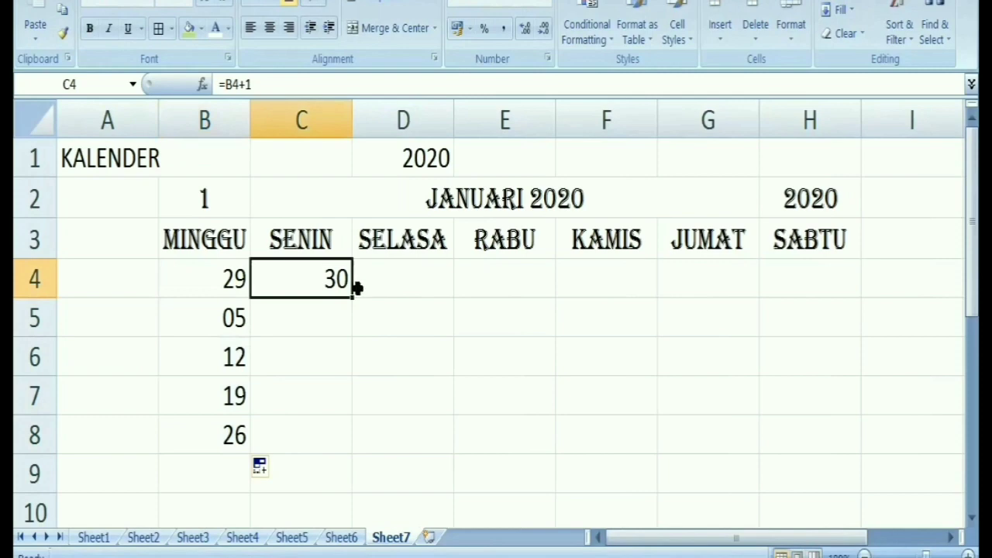
left_click_drag(350, 299, 863, 443)
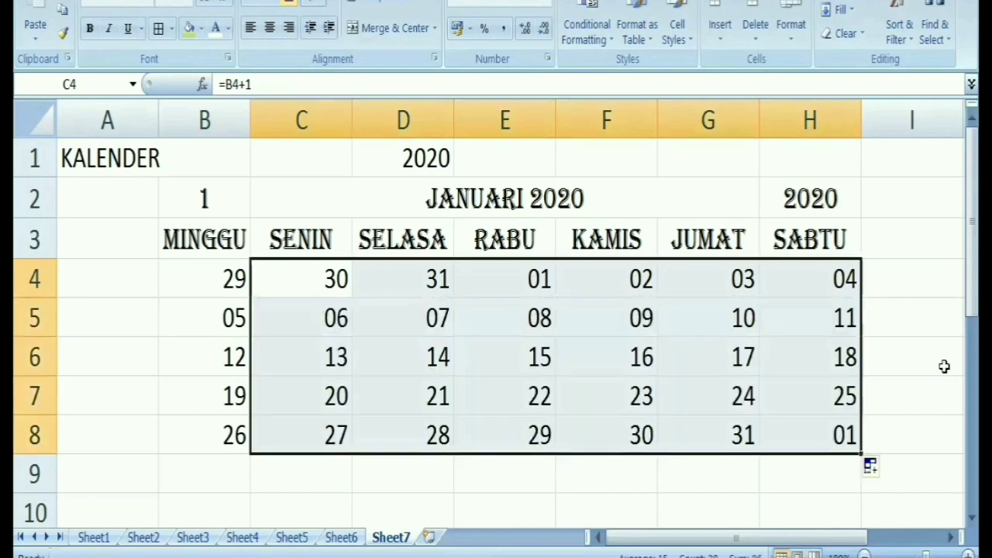
left_click(934, 311)
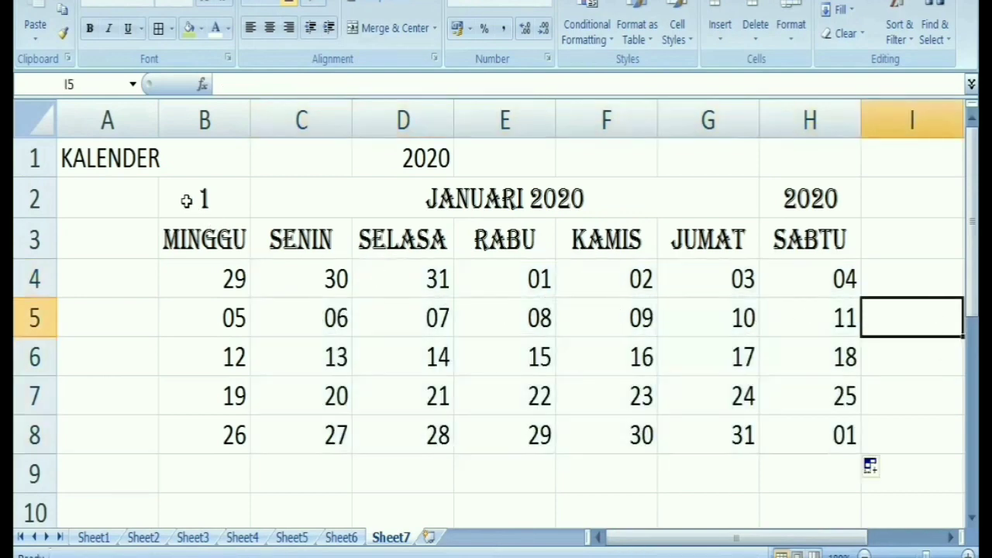
- Center the contents of the calendar range B2:H8 and apply borders to all its cells
left_click_drag(186, 200, 820, 422)
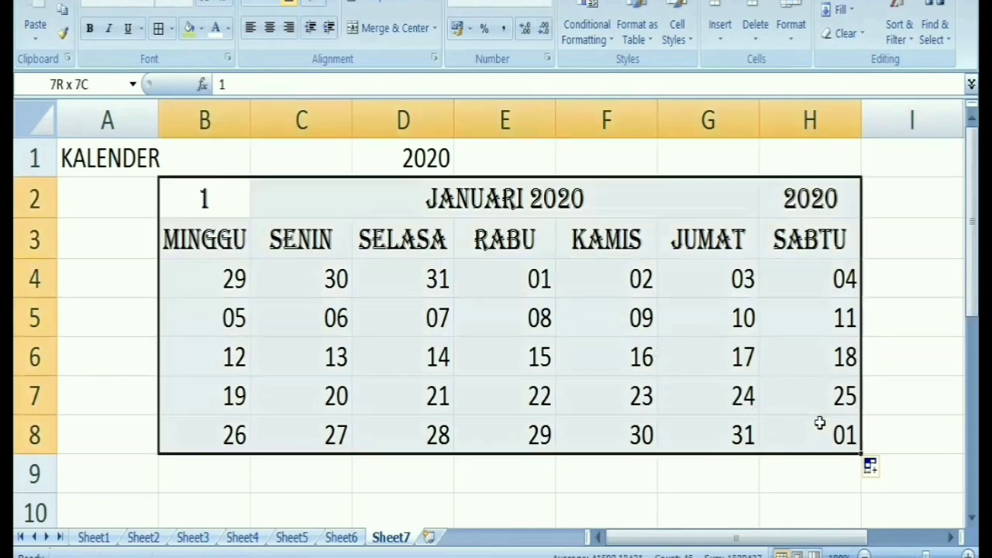
left_click(269, 27)
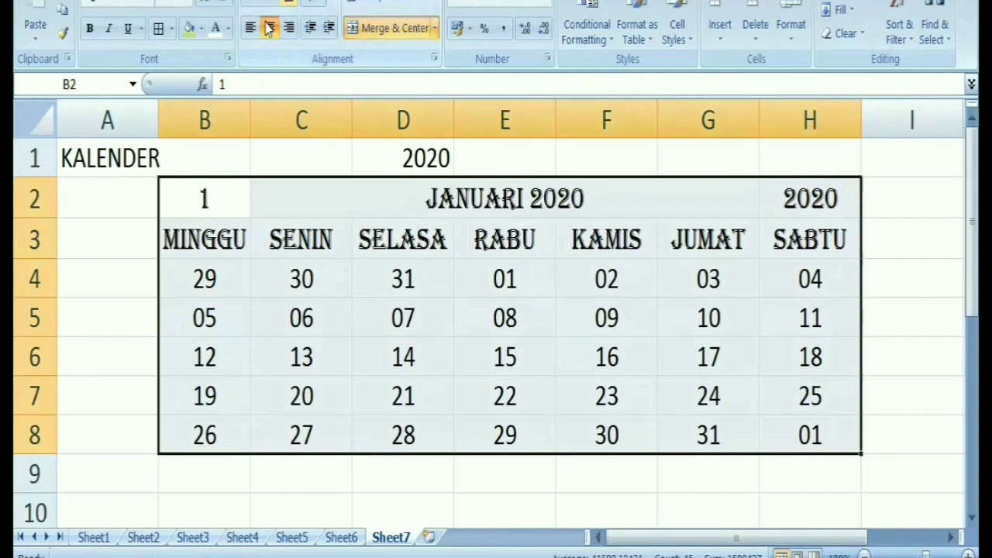
left_click(158, 29)
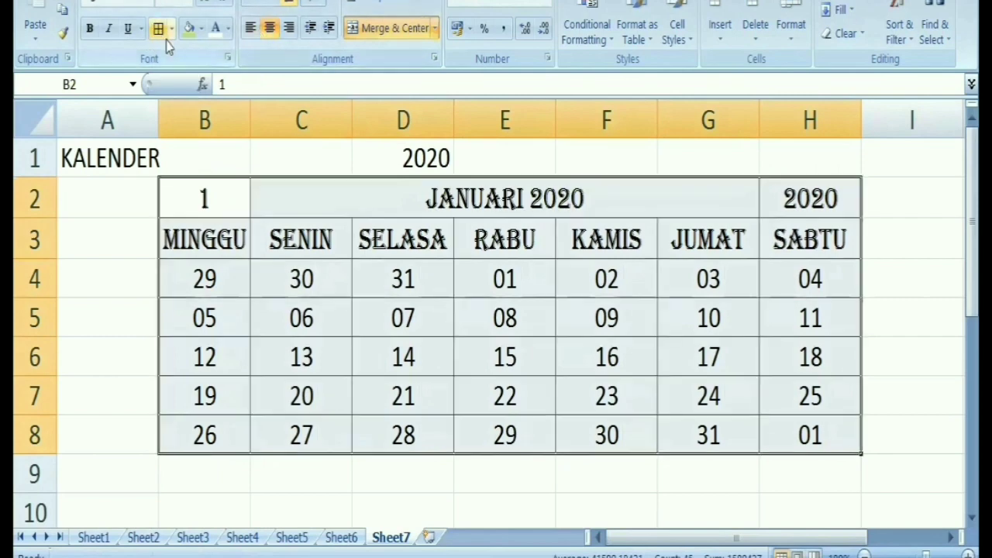
left_click(910, 301)
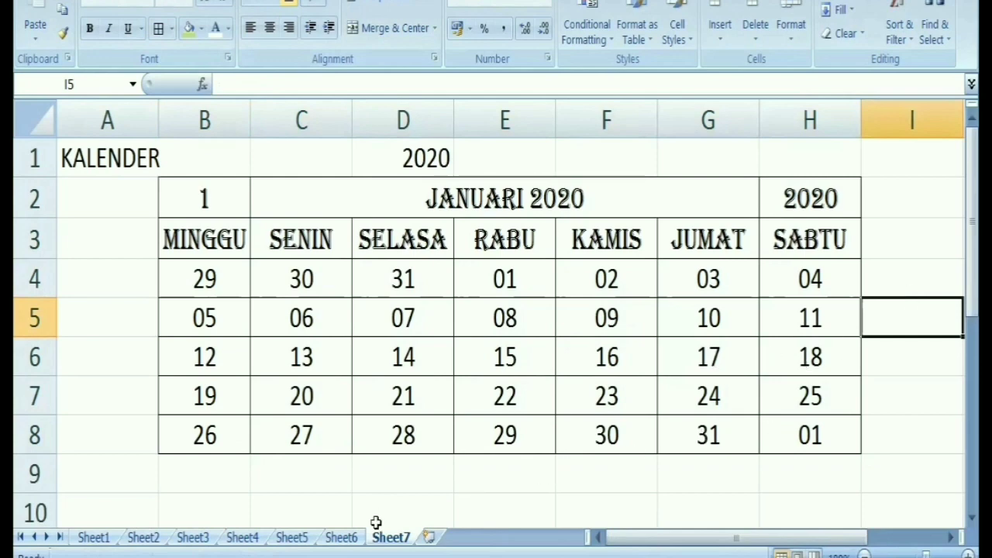
- Fill the weekday headings B3:H3 with standard dark blue and make their text white
left_click_drag(195, 236, 827, 242)
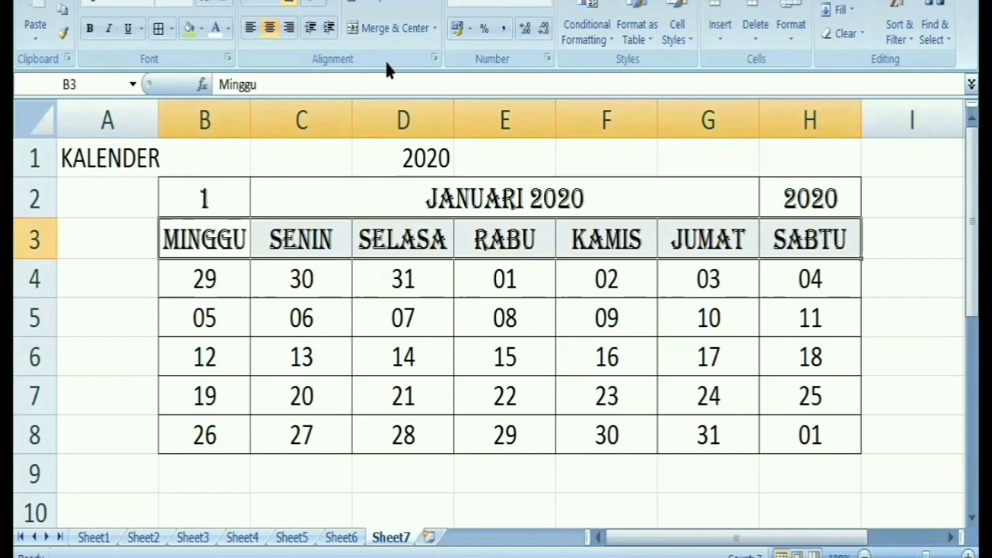
left_click(199, 29)
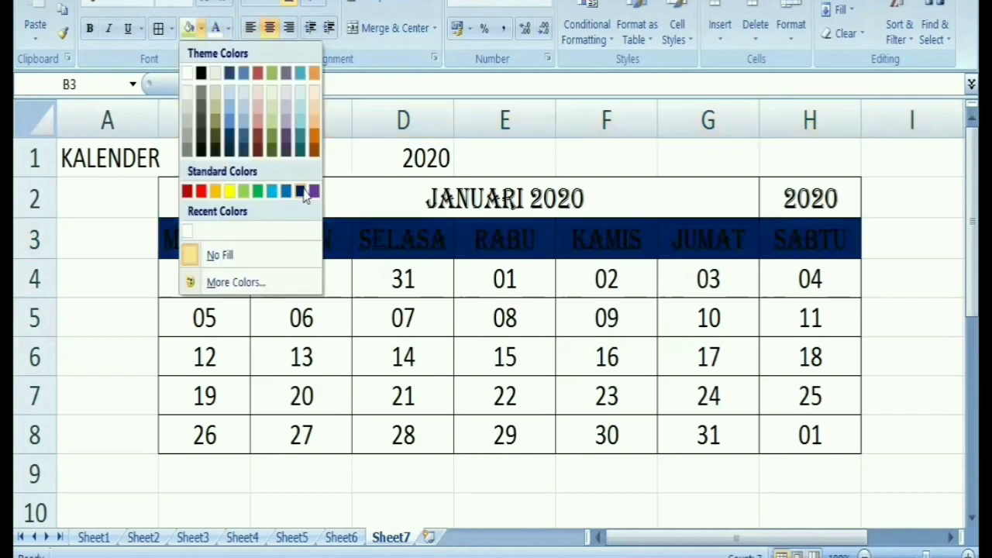
left_click(303, 192)
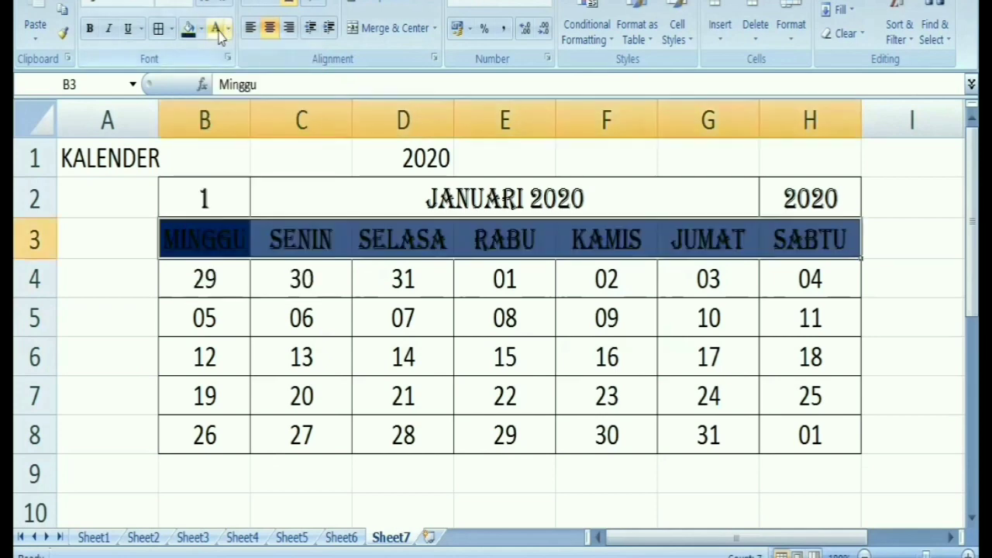
left_click(217, 29)
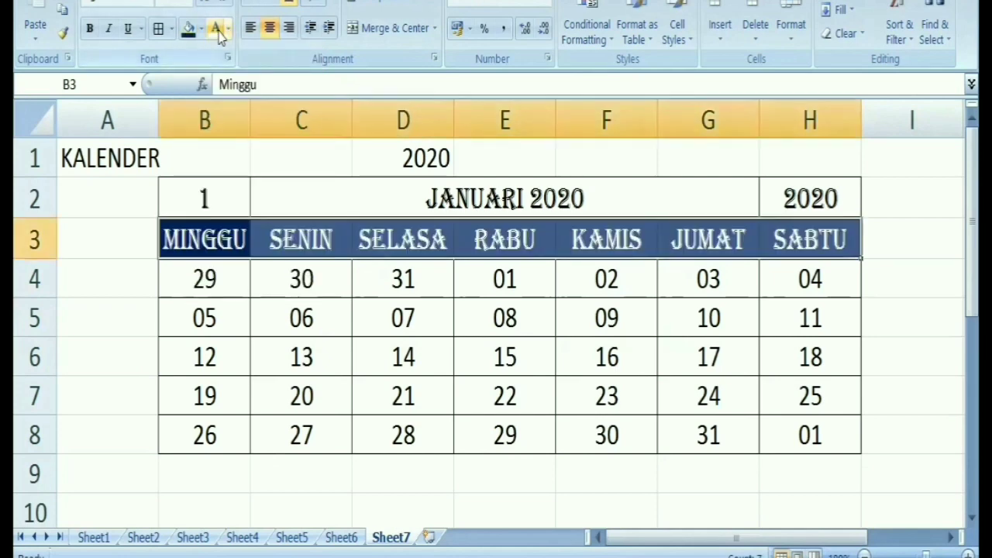
left_click(900, 270)
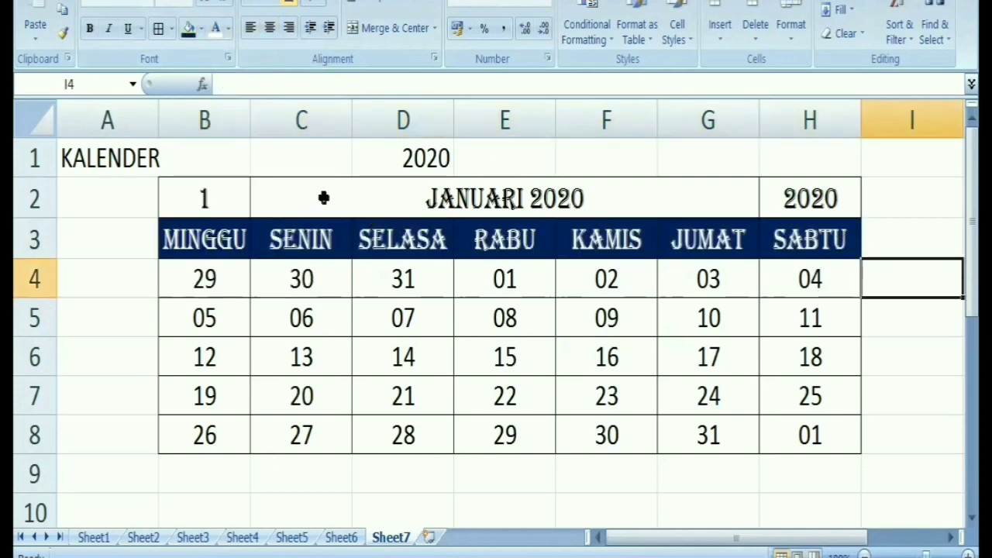
- Fill the merged month title cell C2 with the standard orange color
left_click(410, 200)
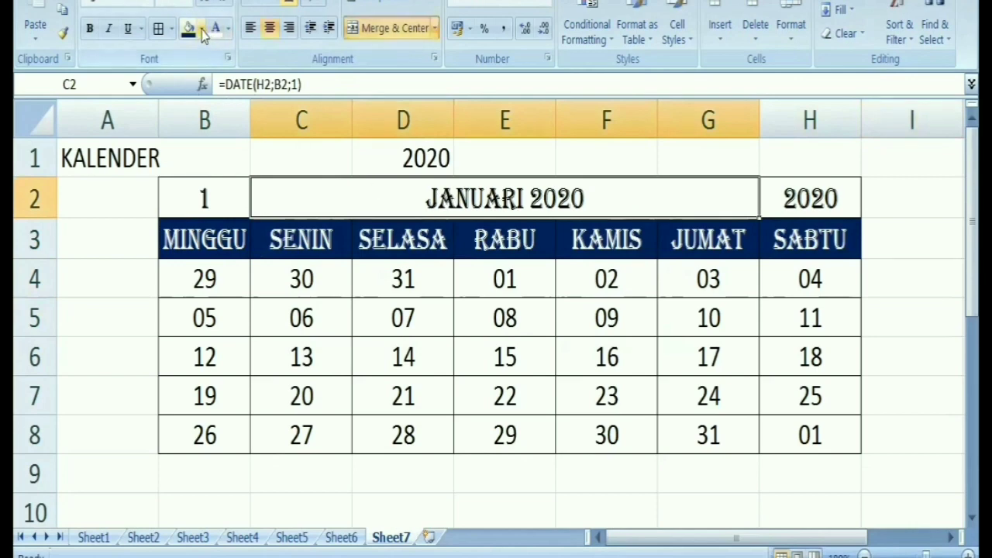
left_click(201, 29)
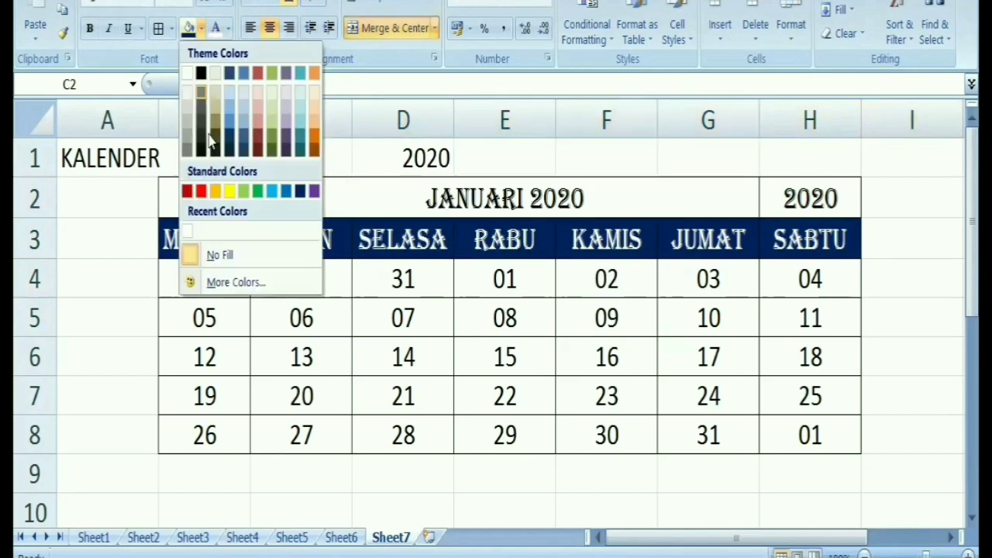
left_click(216, 193)
- Fill cells B2 and H2 with standard red and make their text white
left_click(201, 199)
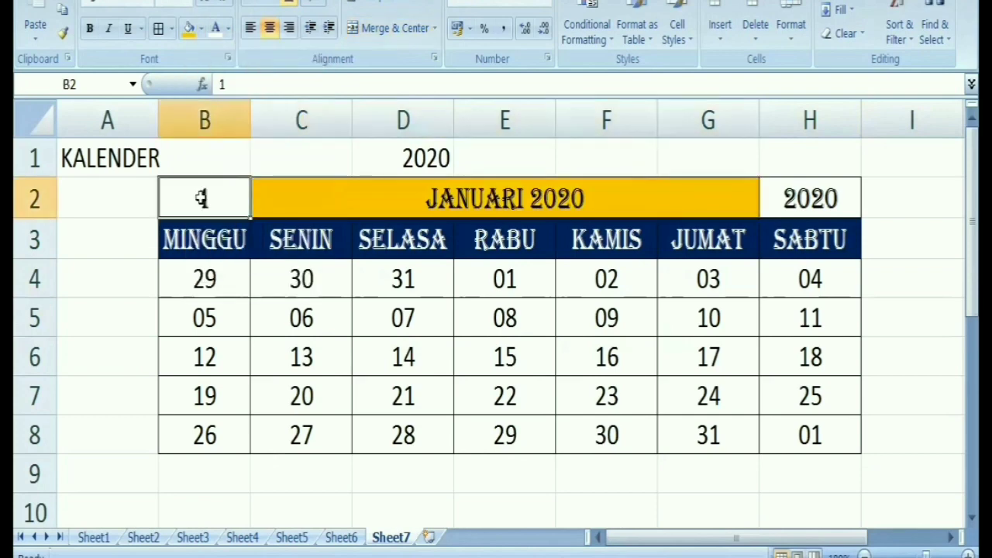
left_click(825, 198, "ctrl")
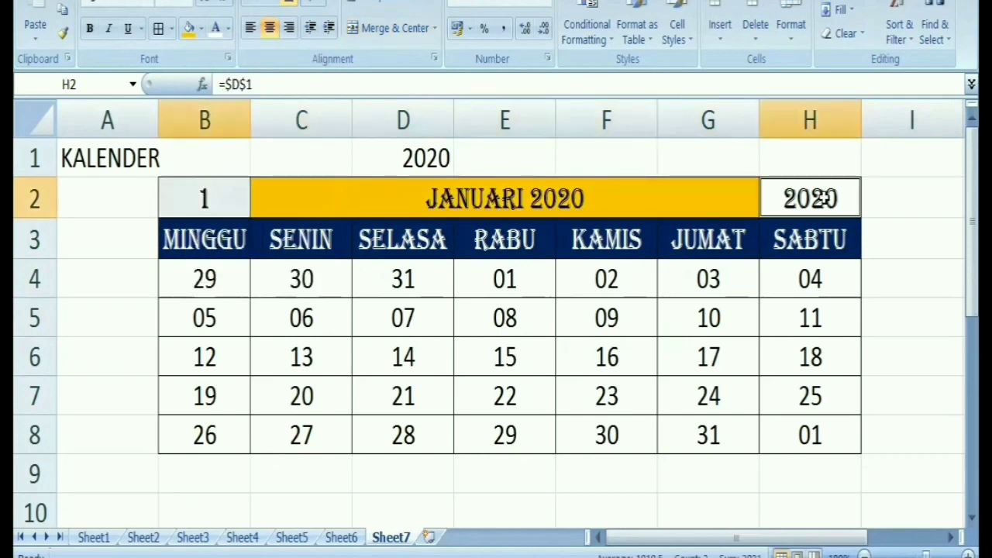
left_click(200, 31)
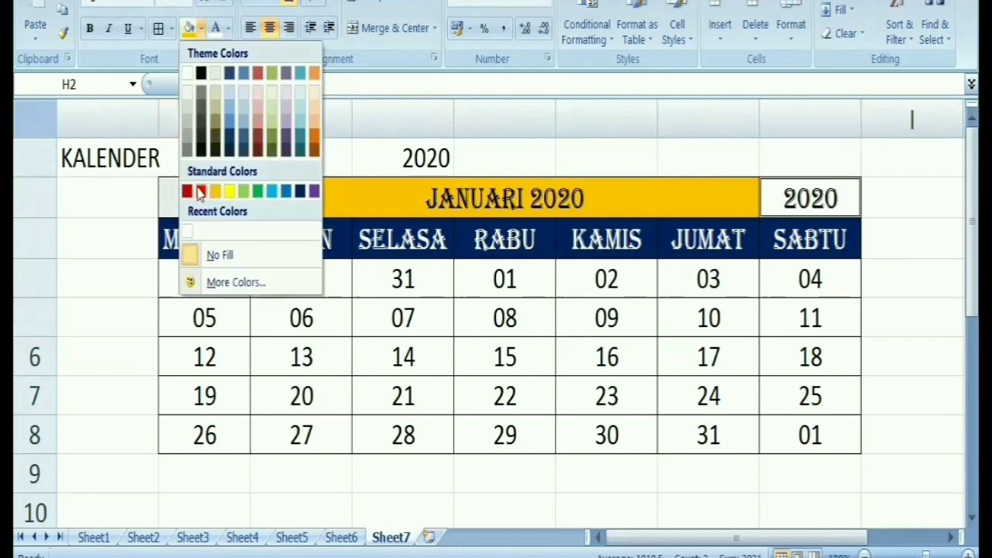
left_click(200, 191)
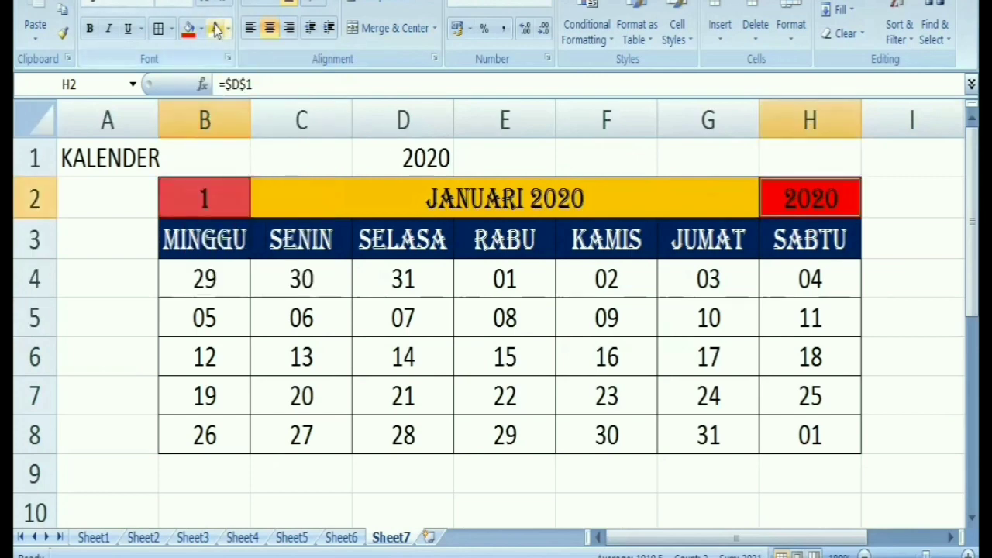
left_click(914, 313)
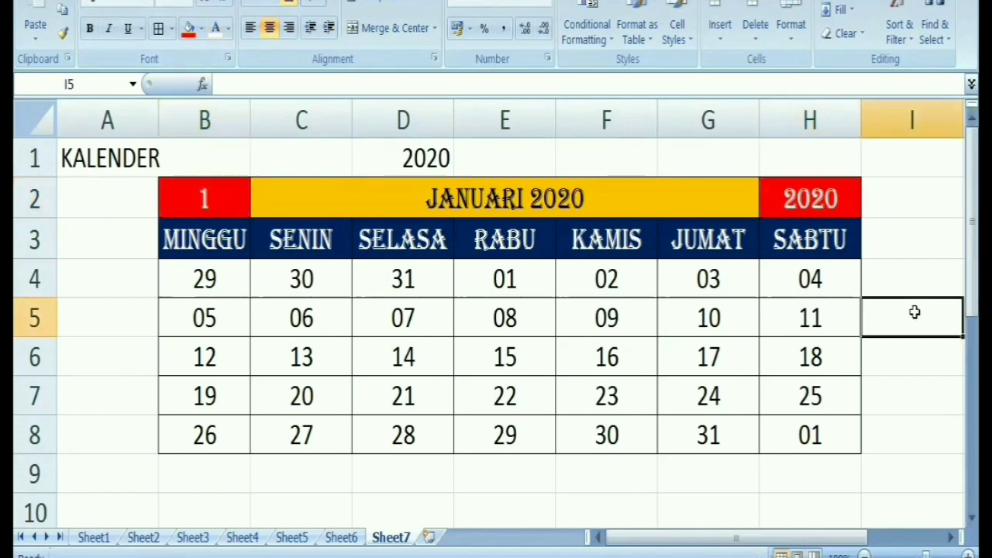
- Fill the date cells B4:H8 with a light olive green theme color
left_click_drag(179, 279, 803, 431)
left_click_drag(803, 431, 803, 430)
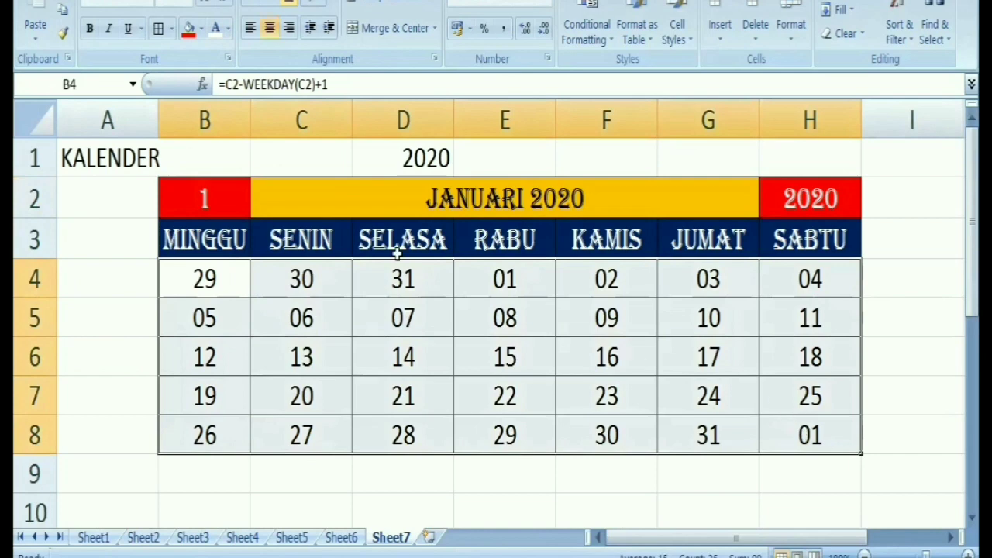
left_click(202, 30)
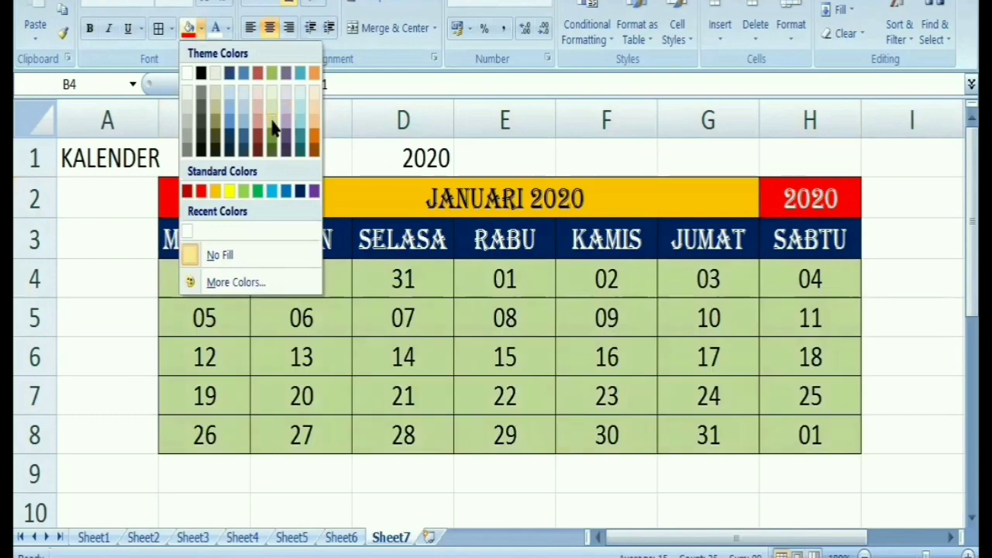
left_click(273, 128)
left_click(893, 236)
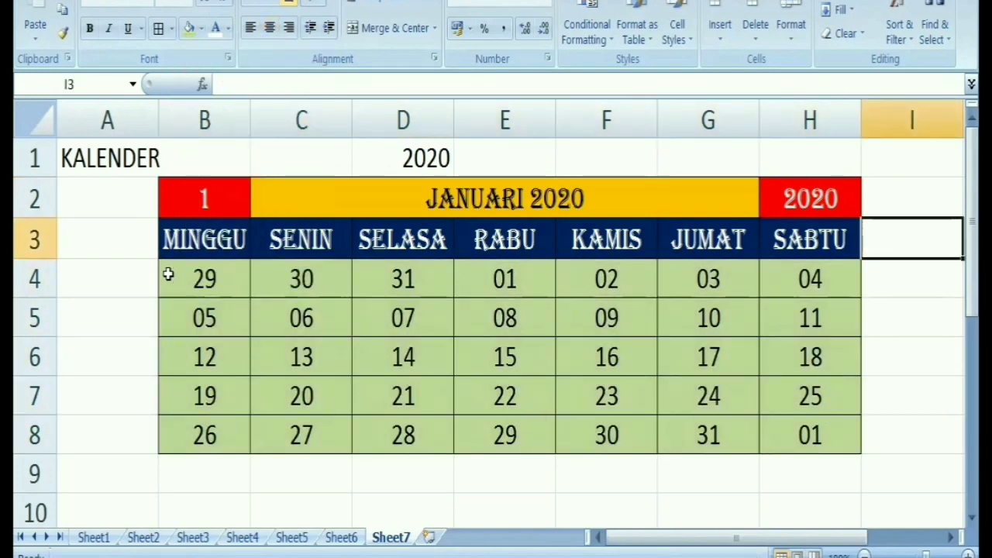
- Make the dates in B4:H8 bold and narrow column A
left_click_drag(191, 279, 792, 434)
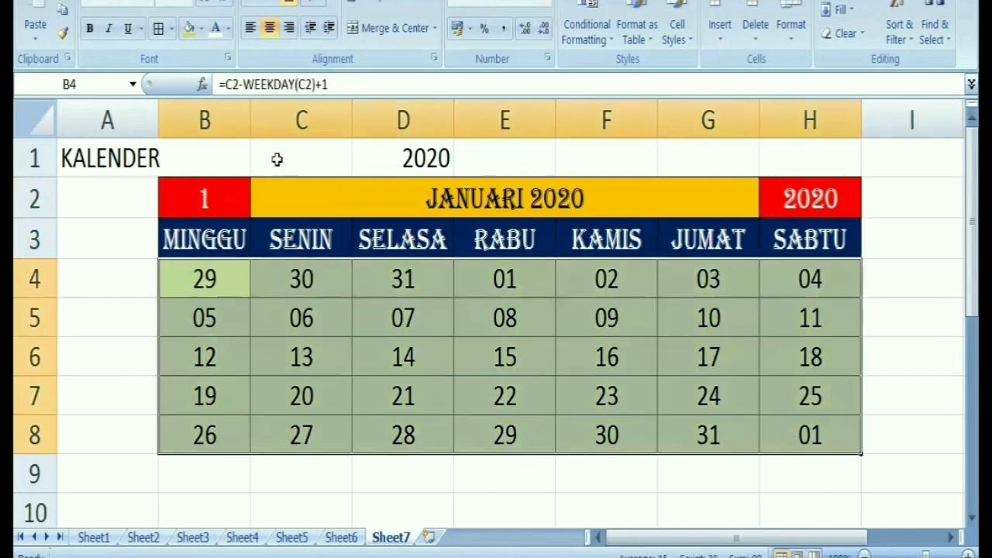
left_click(89, 30)
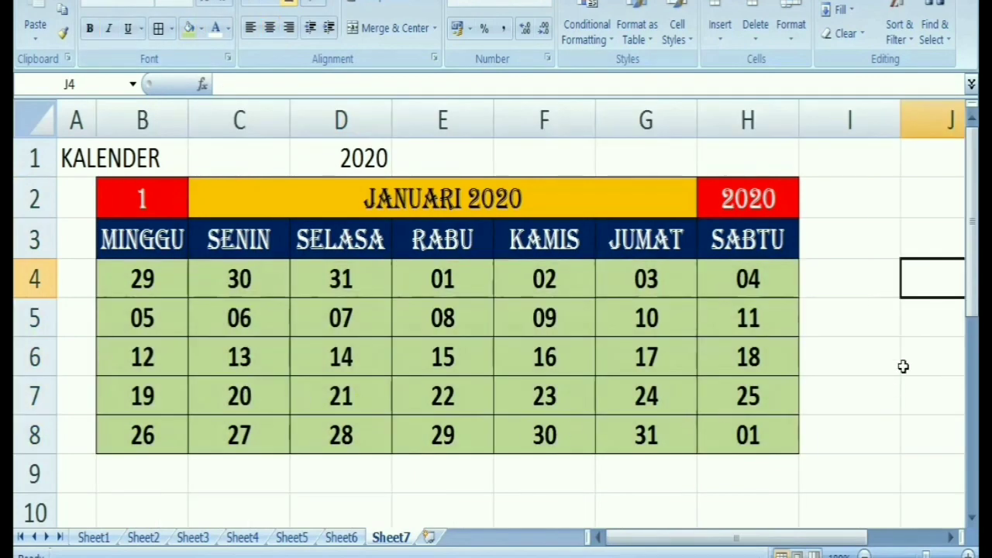
- Color the Sunday dates in B4:B8 standard red
left_click(139, 277)
left_click_drag(139, 277, 140, 425)
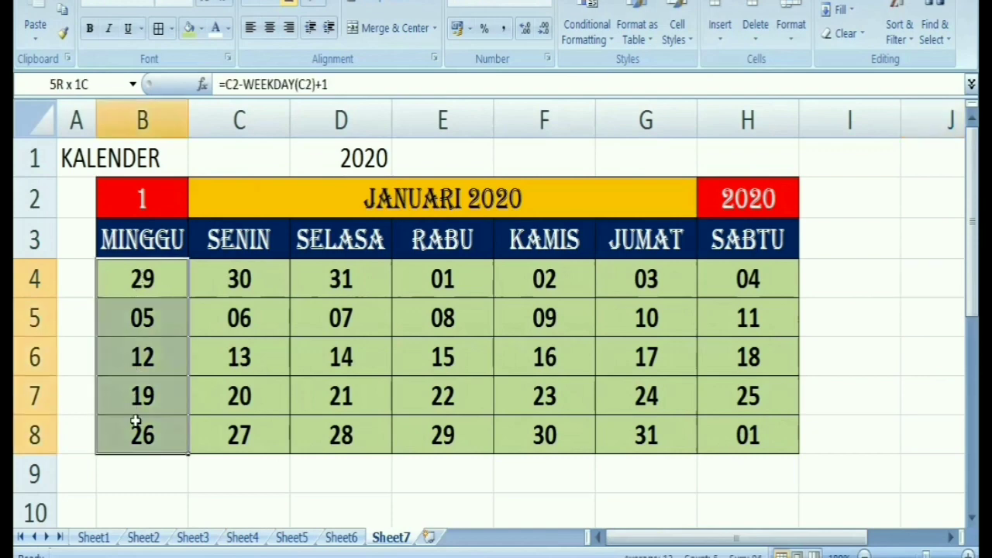
left_click(228, 28)
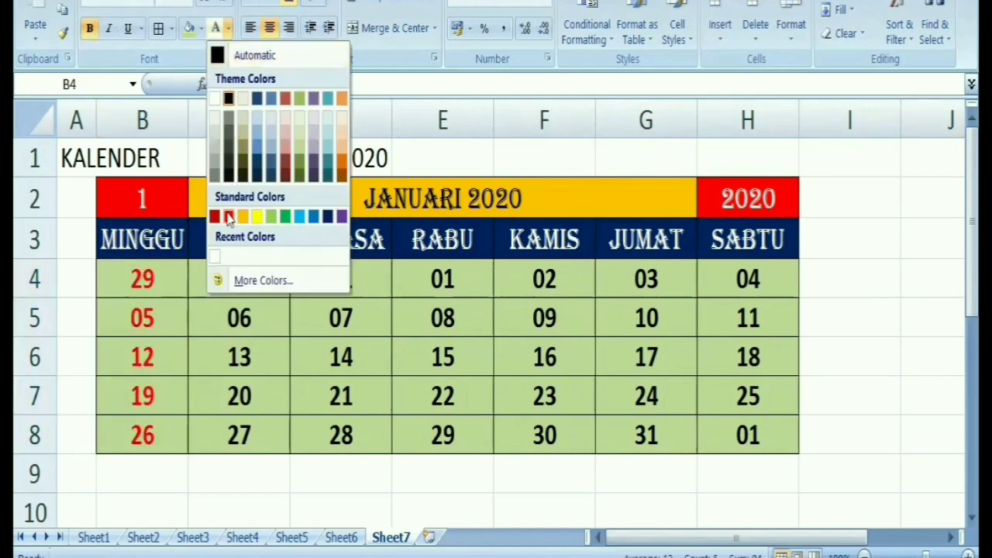
left_click(228, 217)
left_click(894, 243)
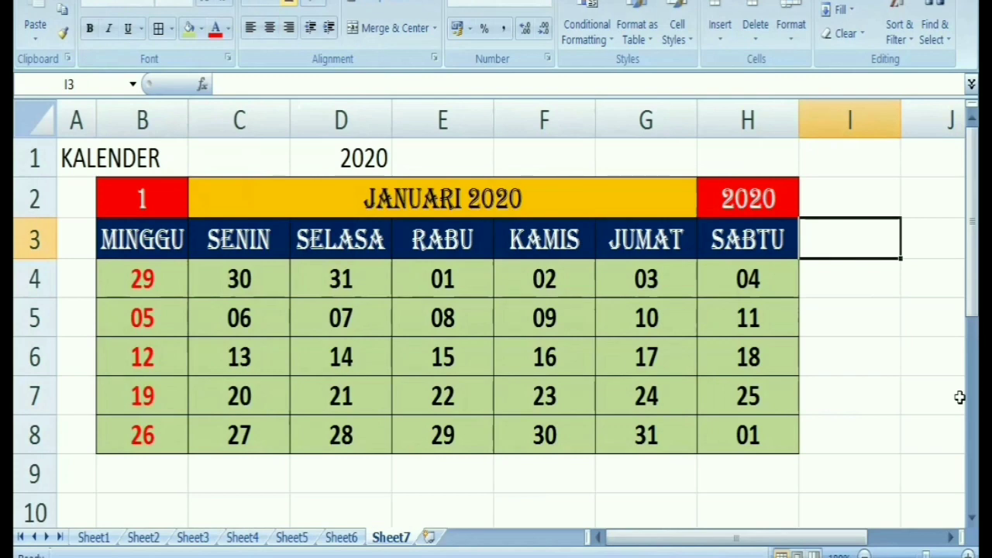
left_click(903, 287)
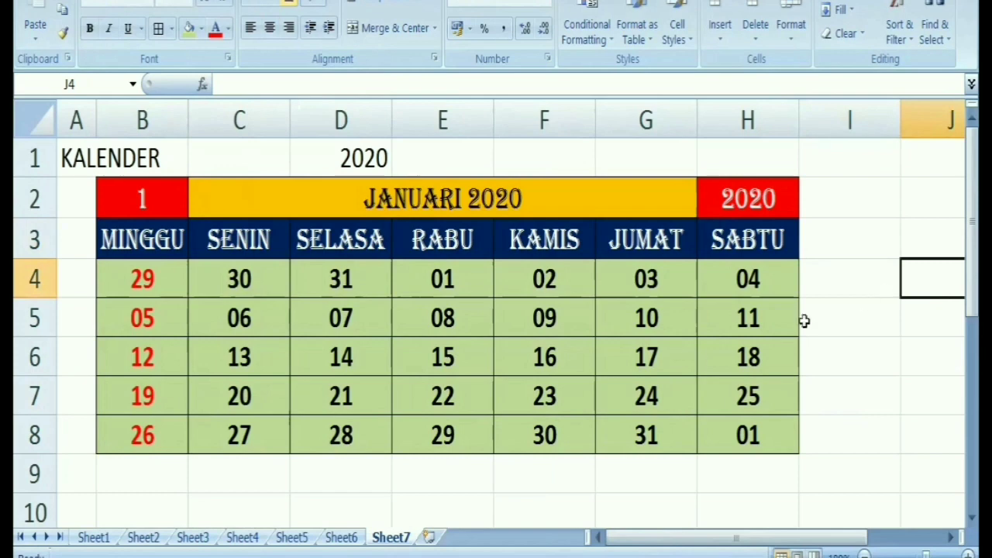
- Start a formula-based conditional formatting rule for the dates B4:H8 with the formula =month(b4)<>$B$2
left_click_drag(103, 274, 754, 434)
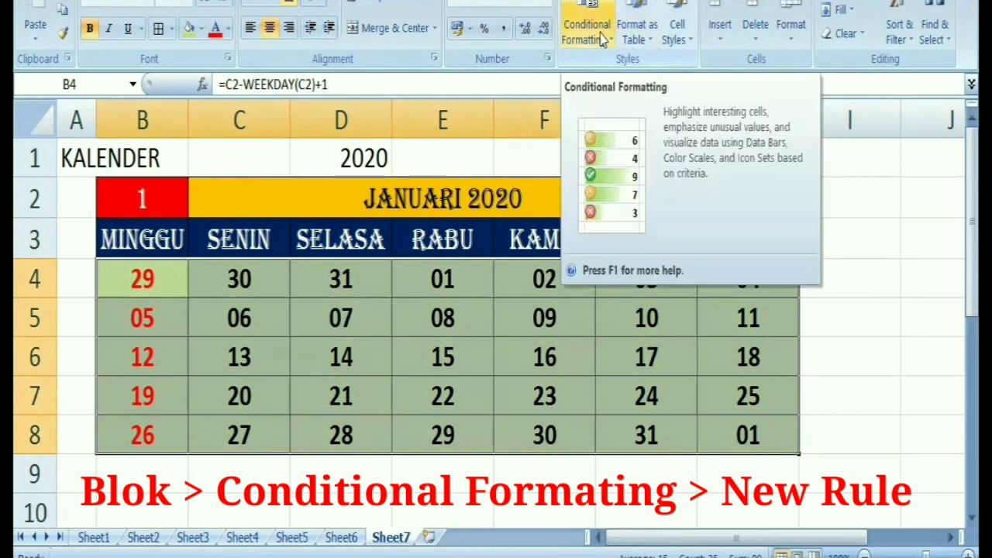
left_click(603, 41)
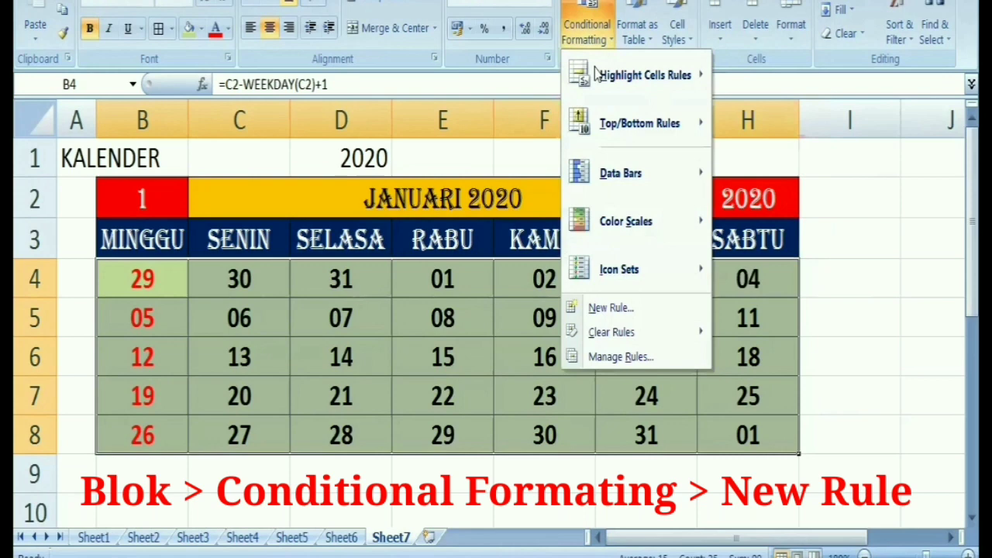
left_click(594, 311)
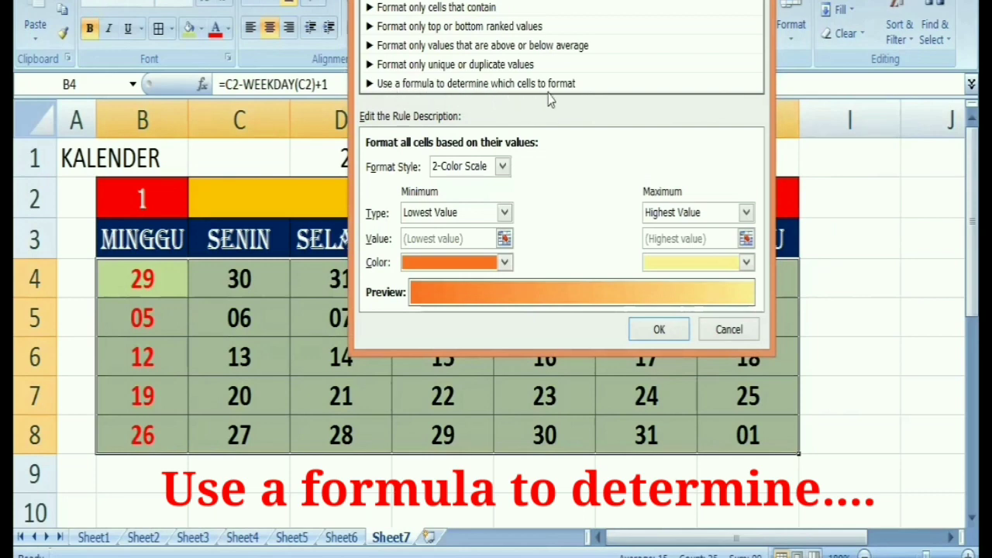
left_click(480, 84)
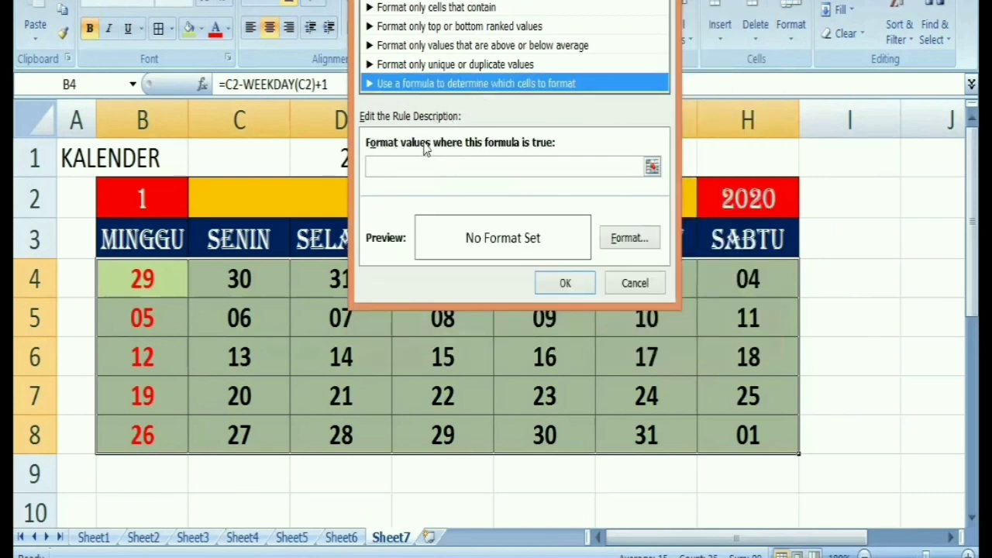
left_click(395, 165)
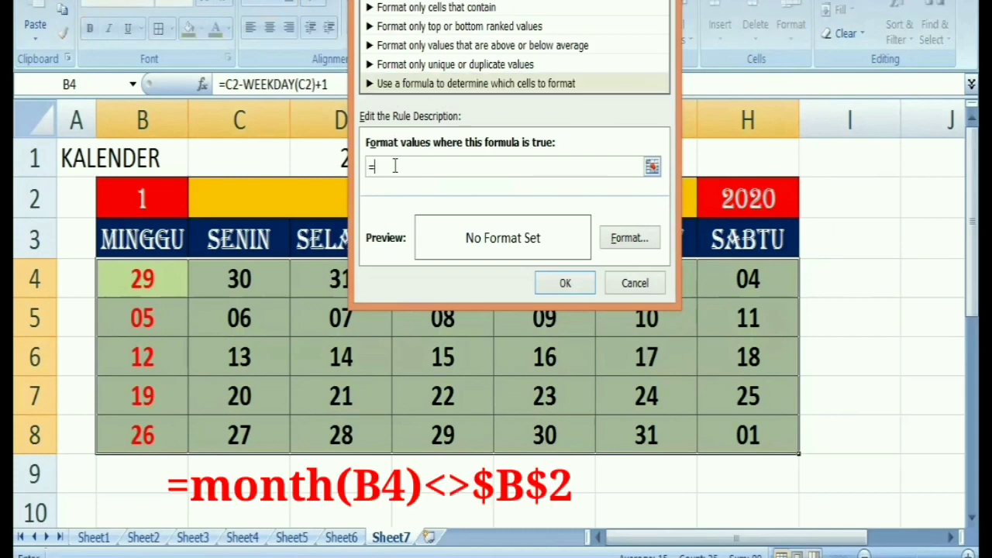
type("=month($B$4")
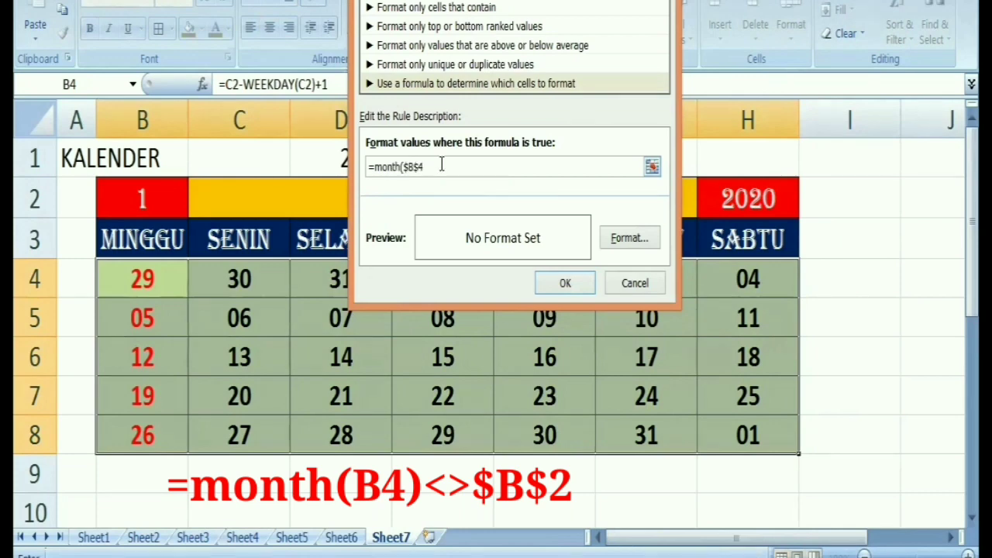
key("BackSpace")
key("BackSpace")
key("BackSpace")
left_click(144, 197)
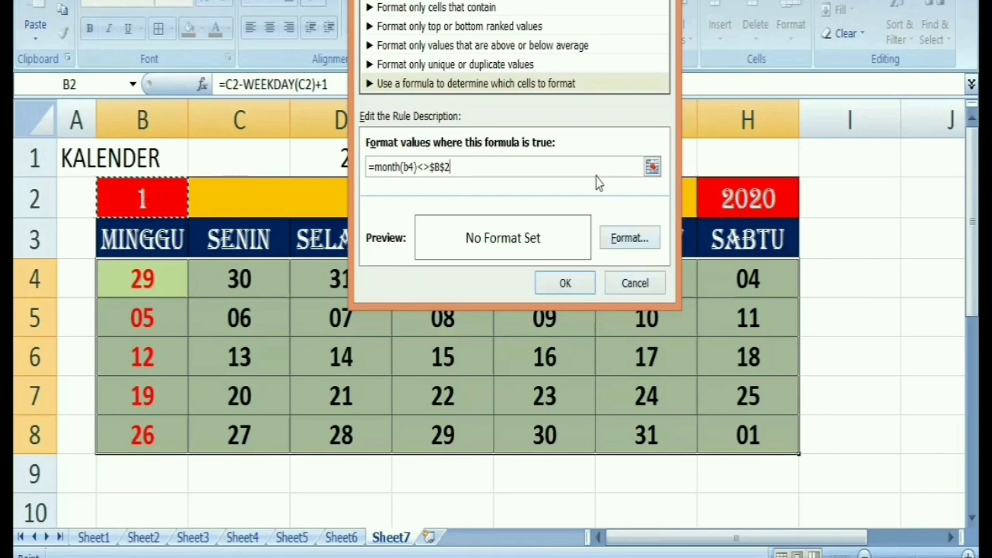
- Give the conditional formatting rule an italic dark gray font and apply it to the date cells
left_click(623, 241)
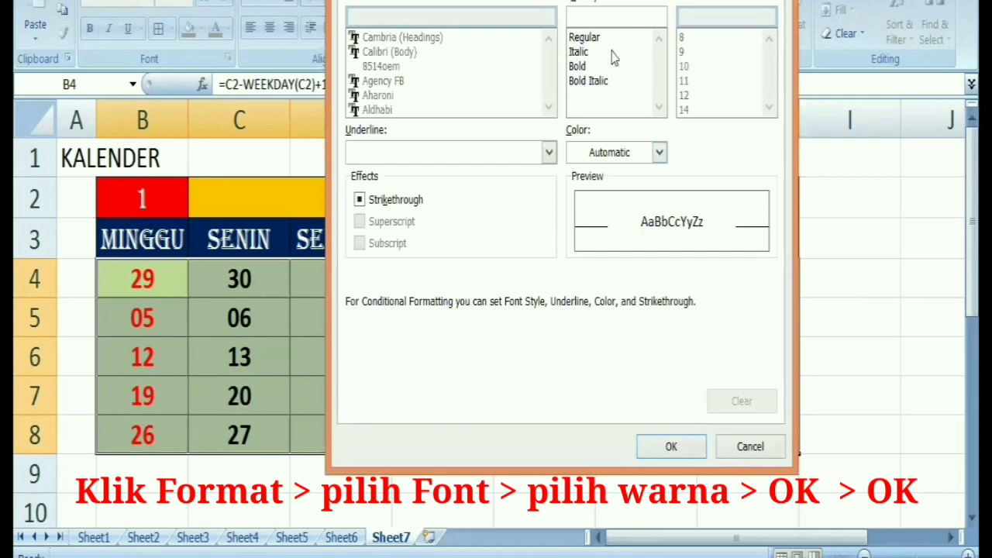
left_click(578, 52)
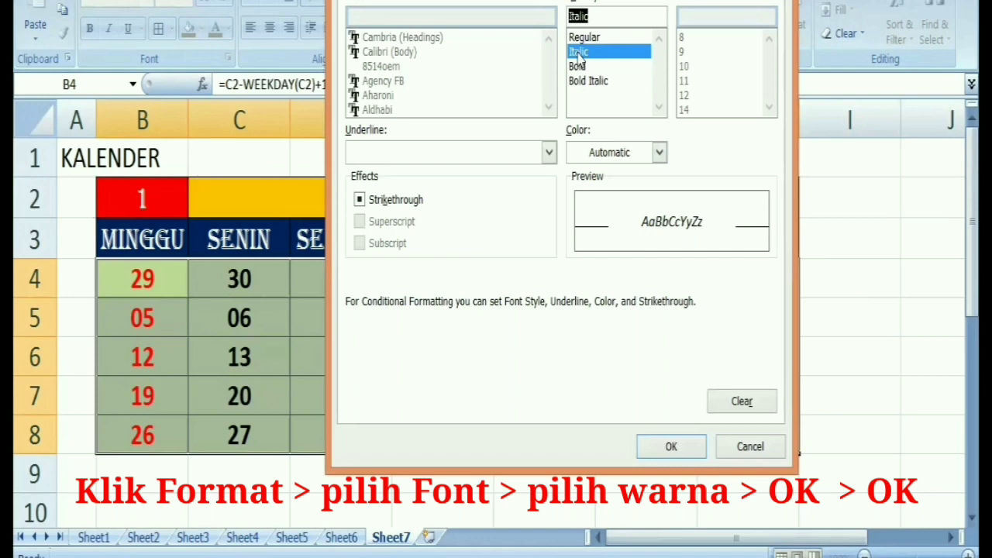
left_click(658, 153)
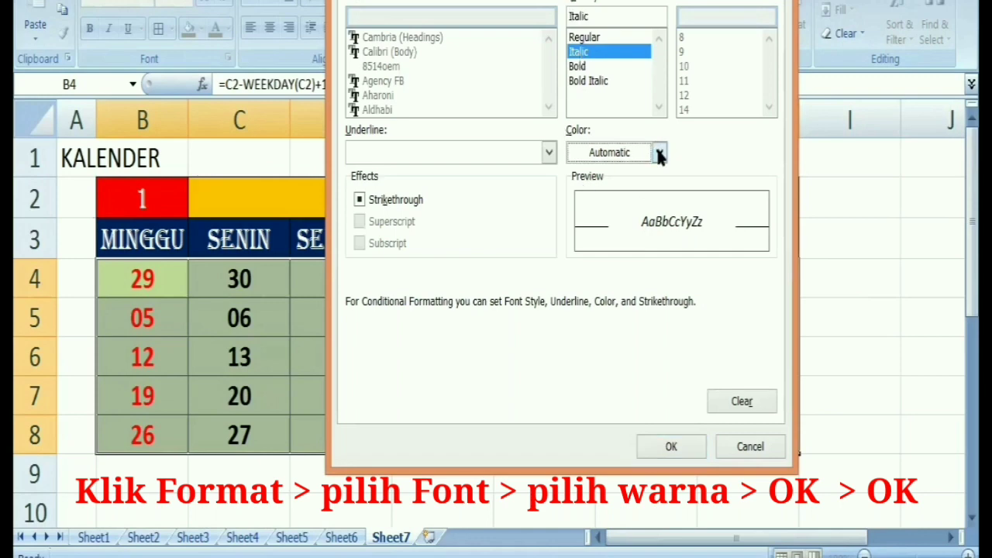
left_click(659, 153)
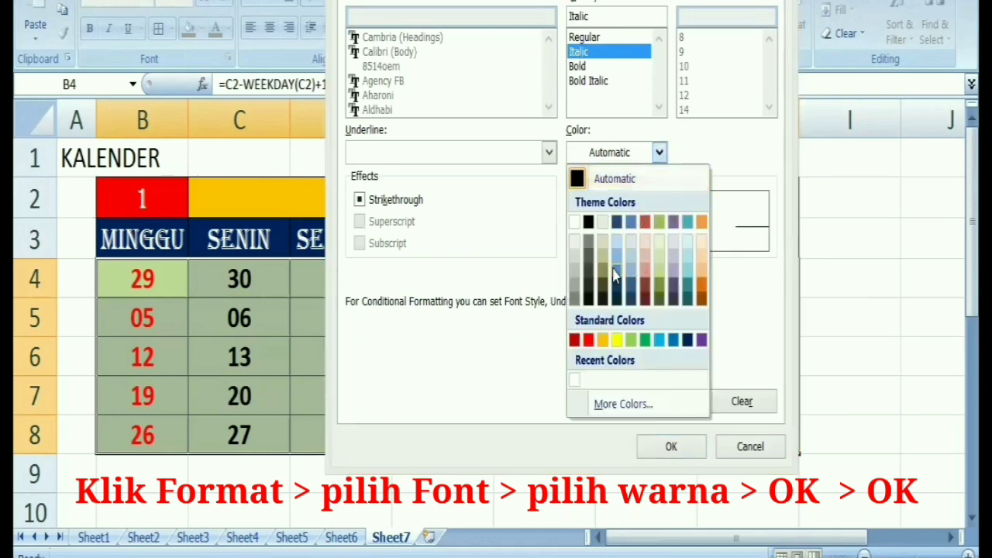
left_click(575, 301)
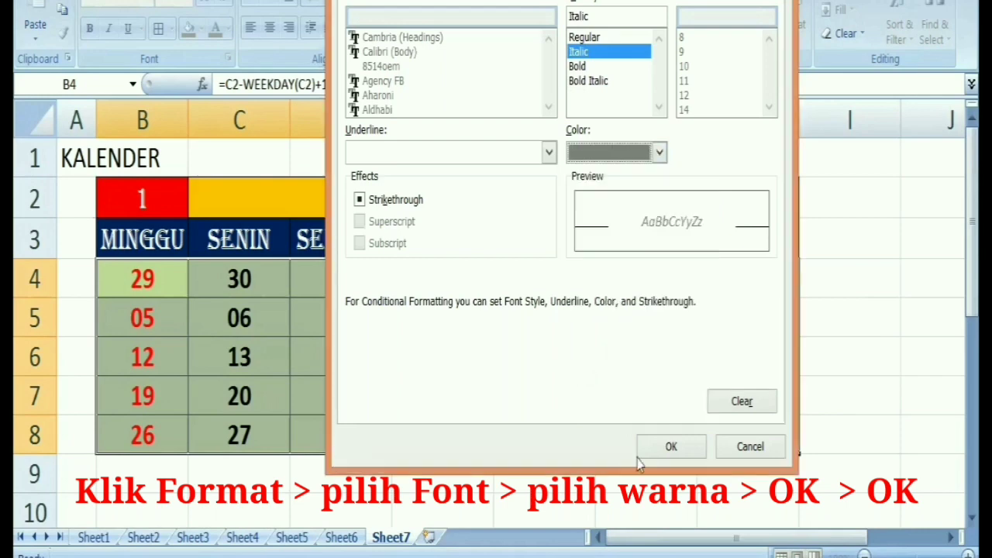
left_click(664, 452)
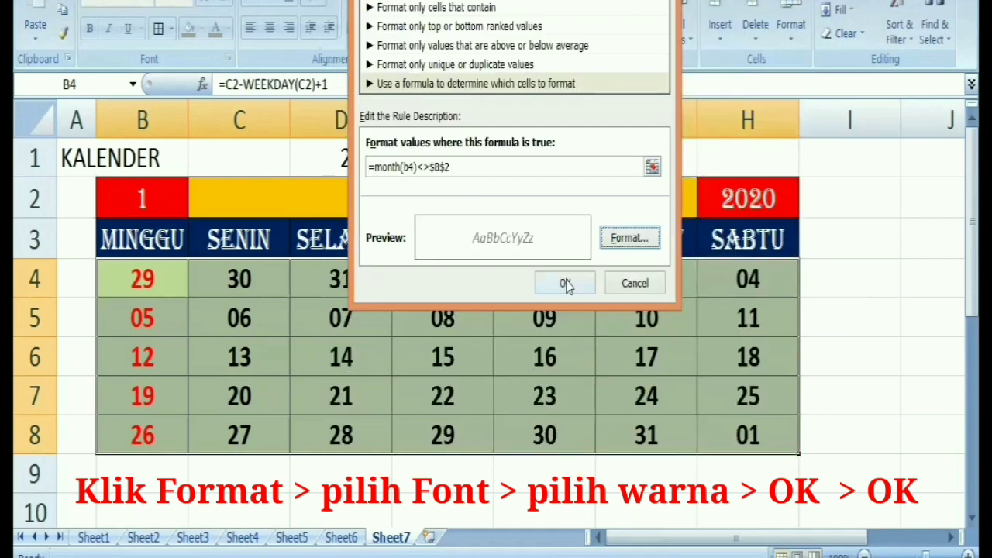
left_click(566, 284)
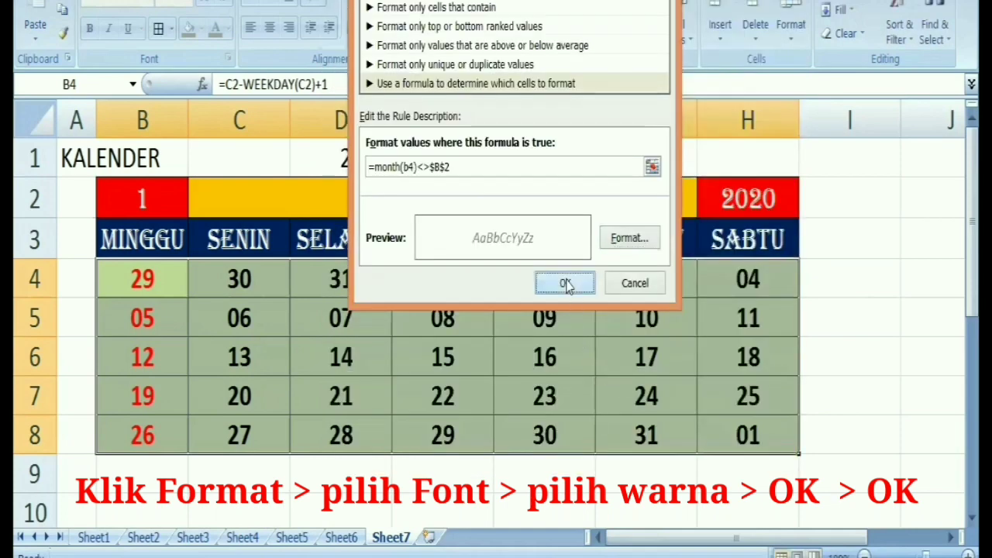
left_click(914, 330)
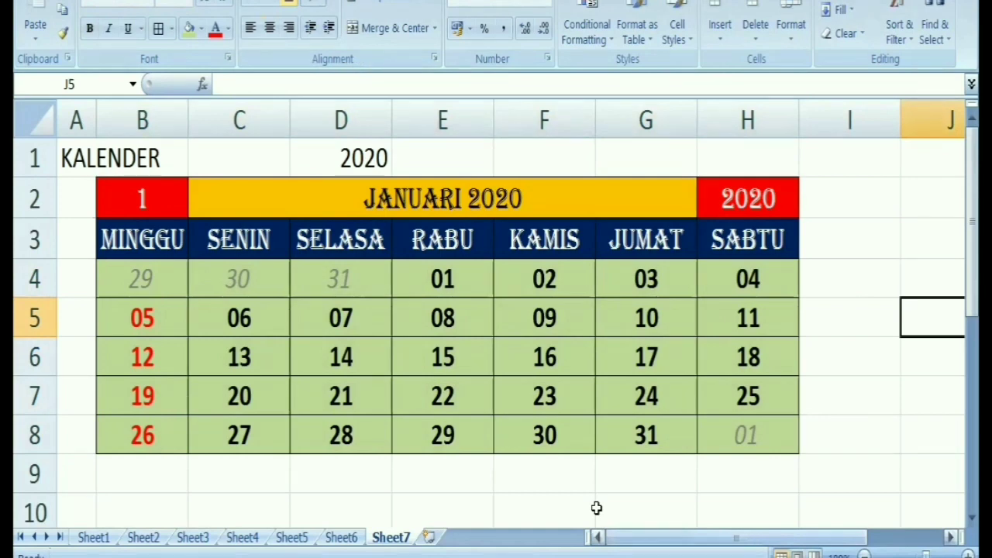
- Test the calendar by entering 1, 2 and 3 as the month number in B2, ending back at 1
left_click(143, 198)
type("1")
key("ctrl+Return")
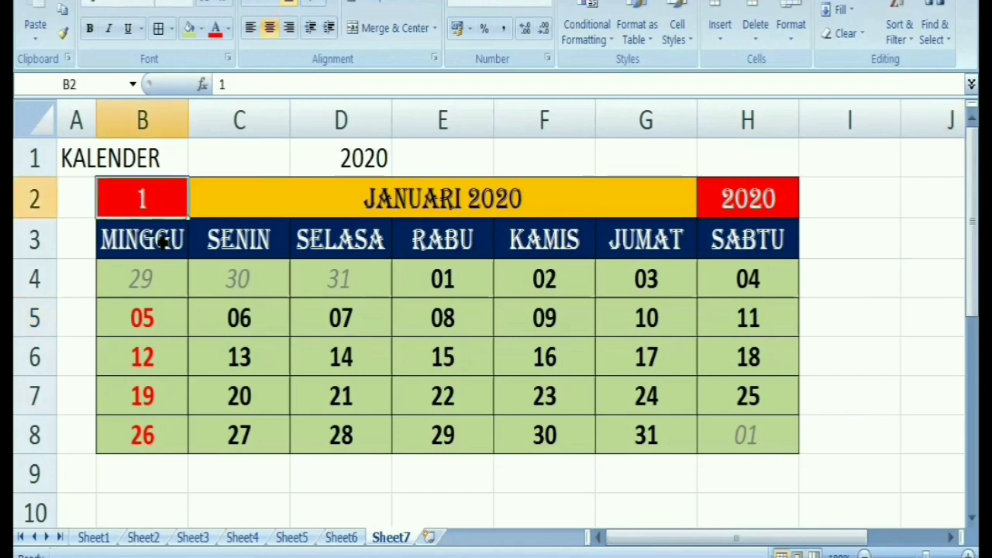
type("2")
key("ctrl+Return")
left_click(881, 396)
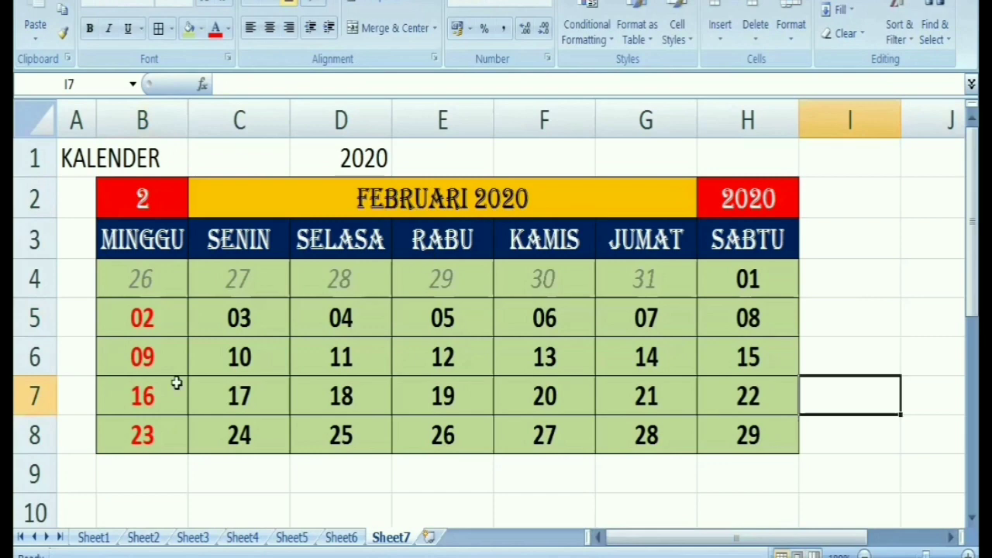
left_click(163, 202)
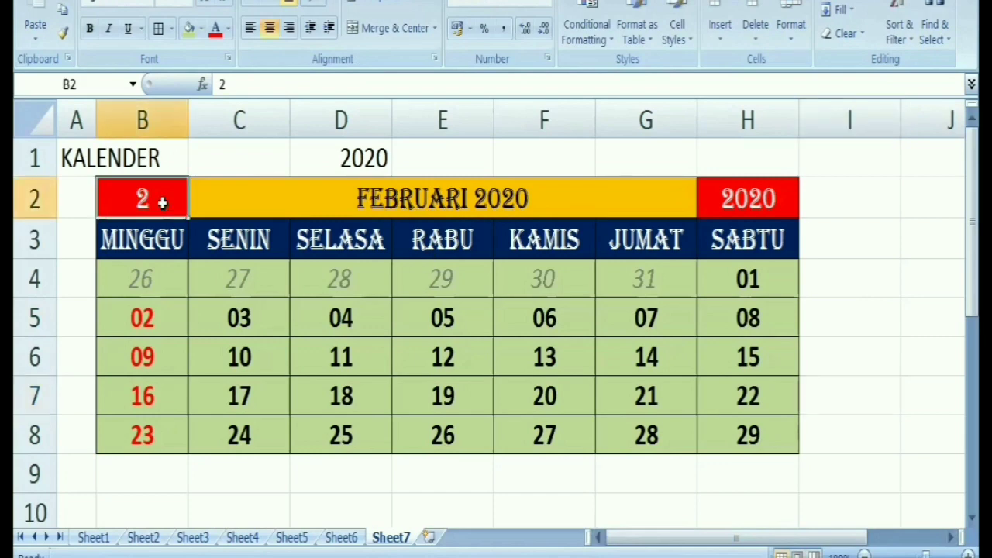
type("3")
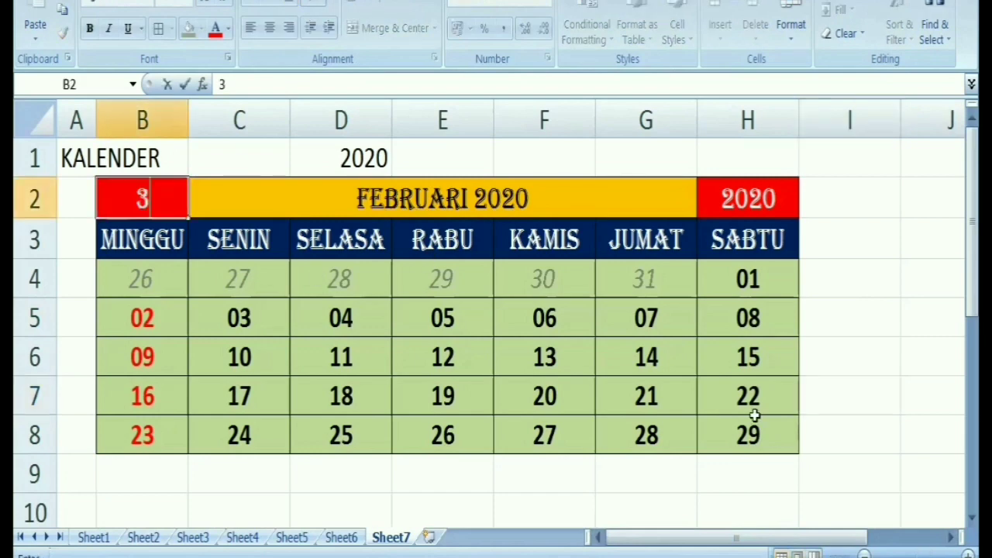
left_click(899, 362)
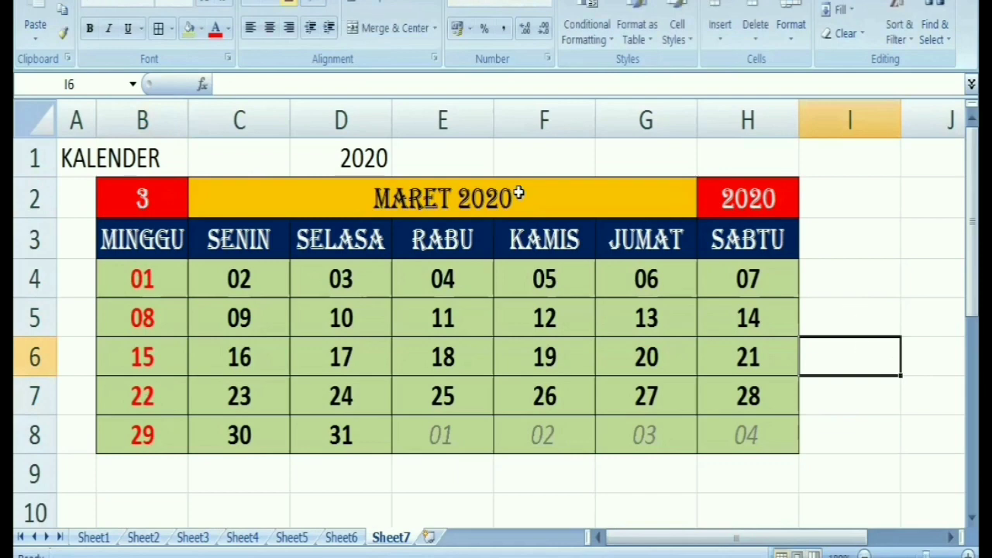
left_click(165, 197)
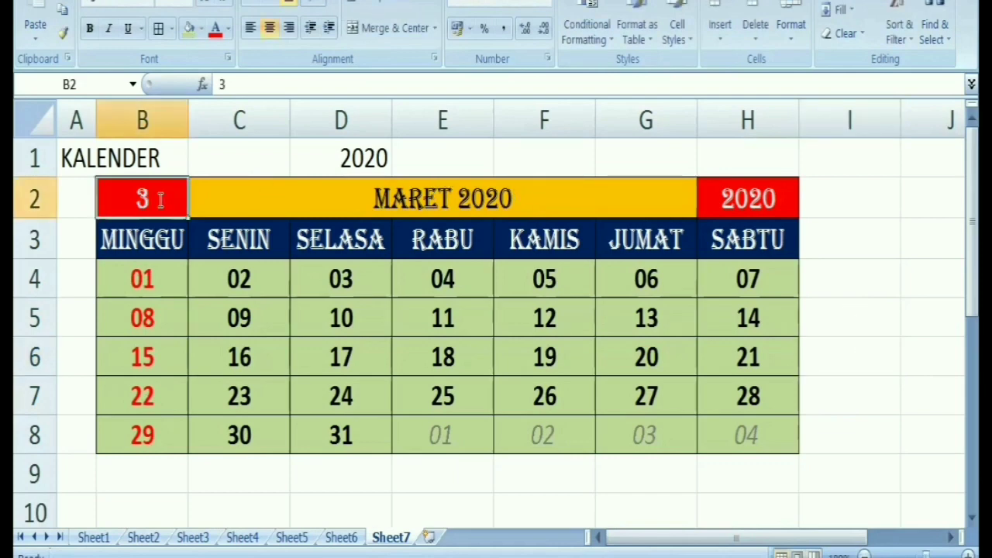
type("1")
left_click(877, 342)
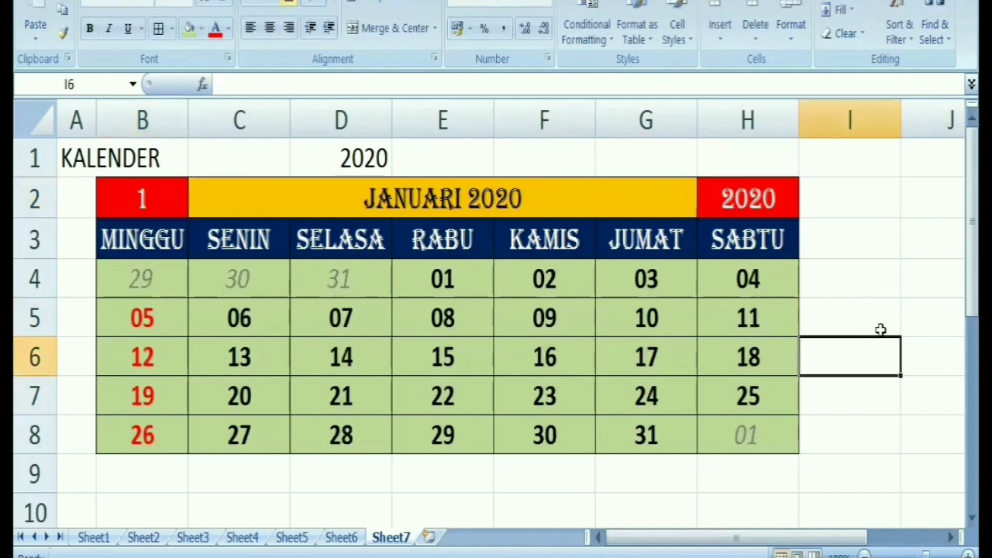
- Set the calendar year in D1 to 2021
left_click(364, 159)
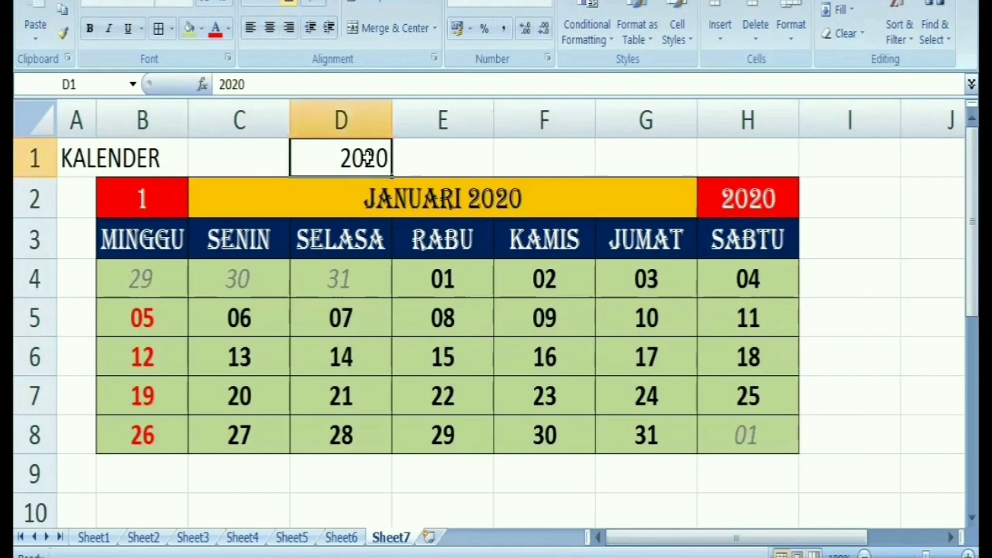
type("20")
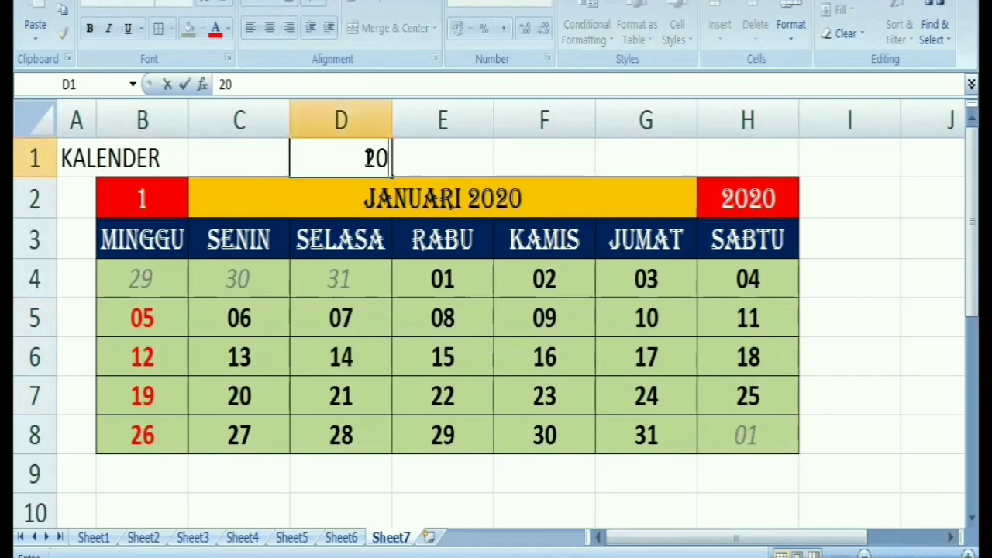
type("21")
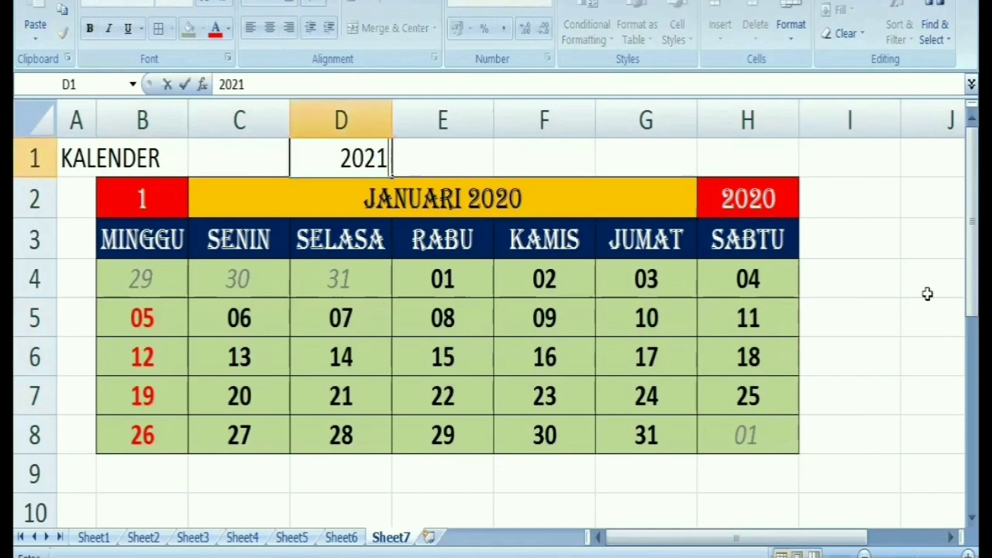
left_click(920, 293)
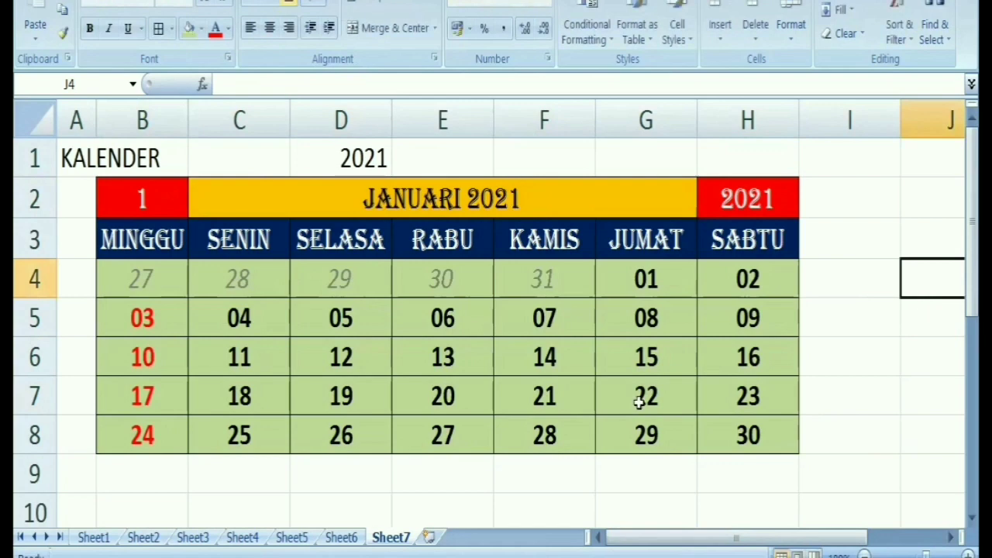
left_click(346, 156)
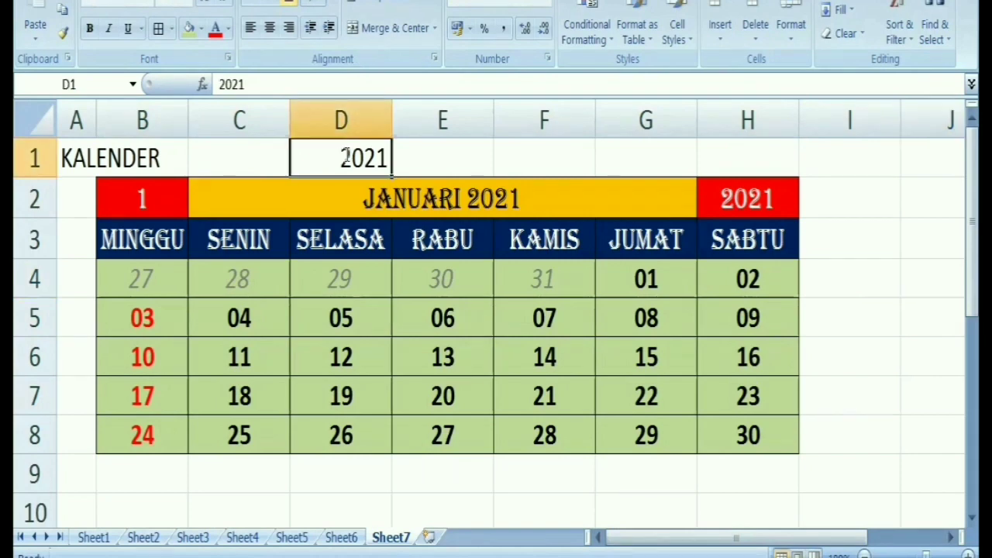
type("2")
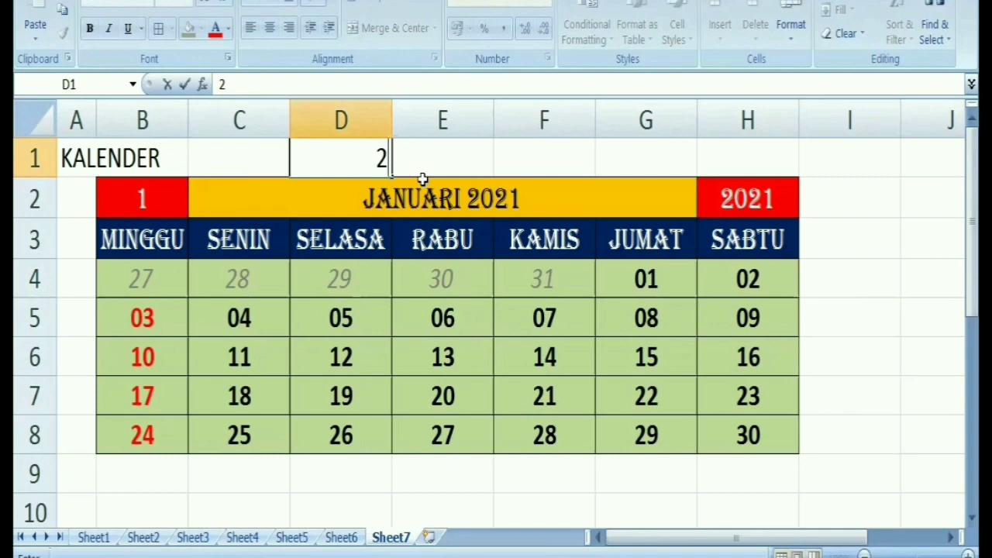
type("021")
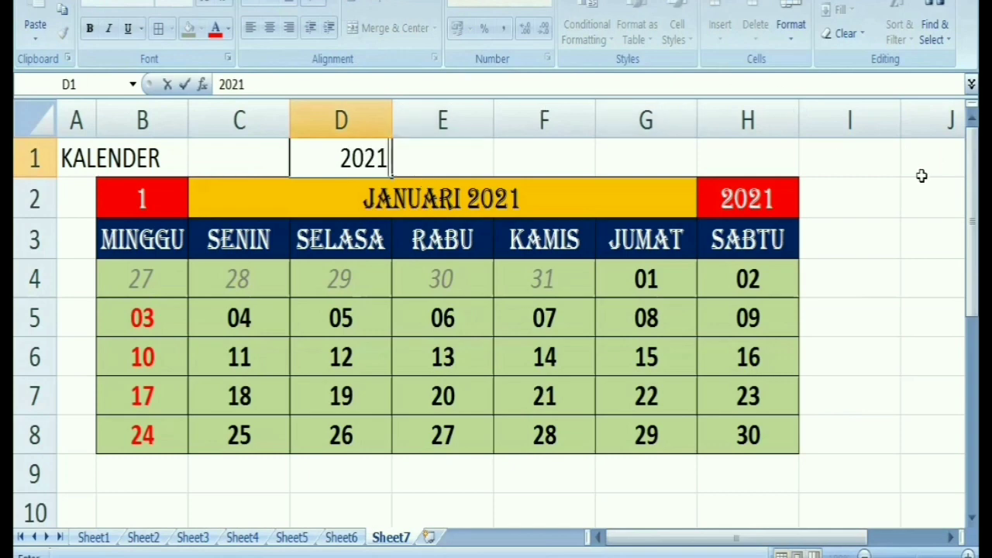
left_click(883, 225)
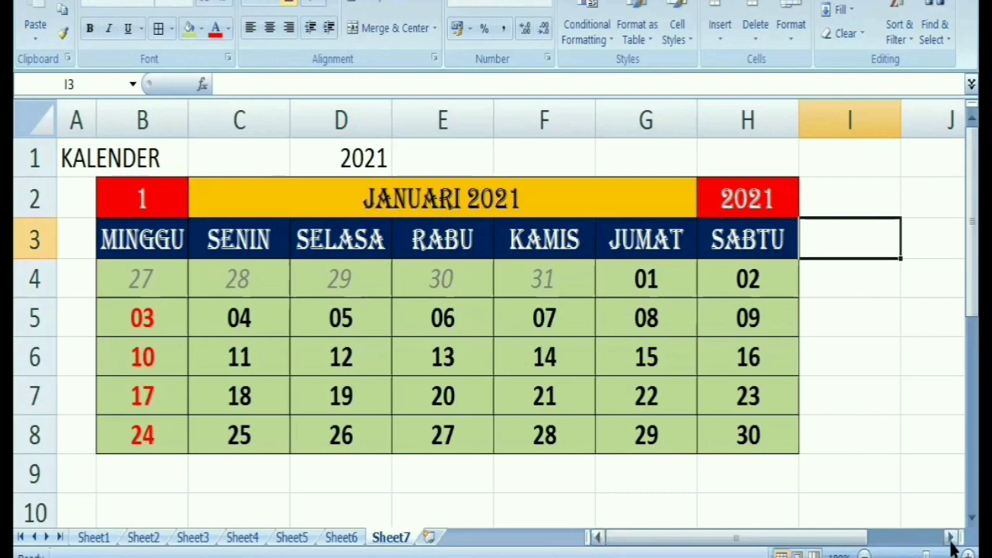
- Copy the month calendar block B2:H8 and paste it beside the original, starting at J2
left_click(867, 548)
left_click(867, 548)
left_click(867, 548)
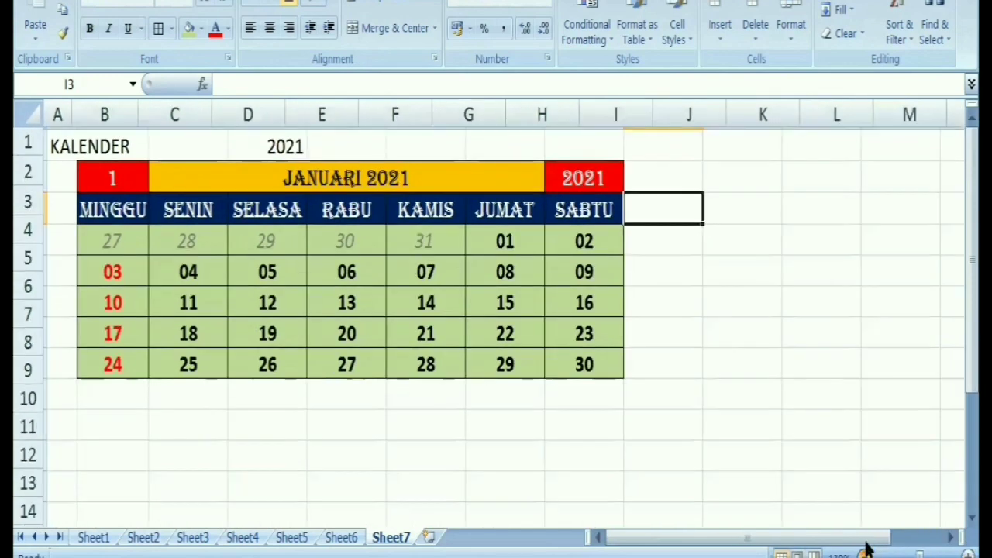
left_click(866, 549)
left_click(867, 549)
left_click(866, 548)
left_click(866, 549)
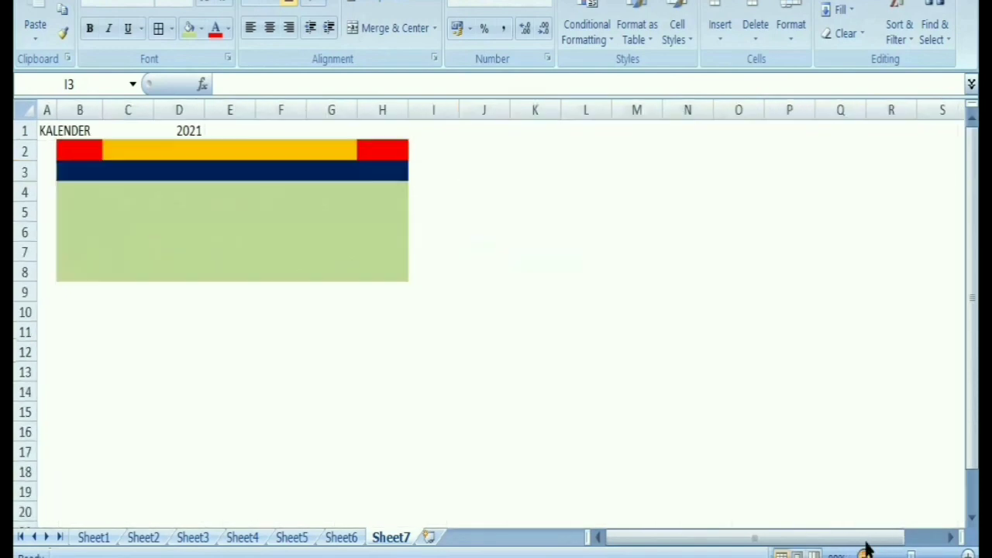
left_click(68, 153)
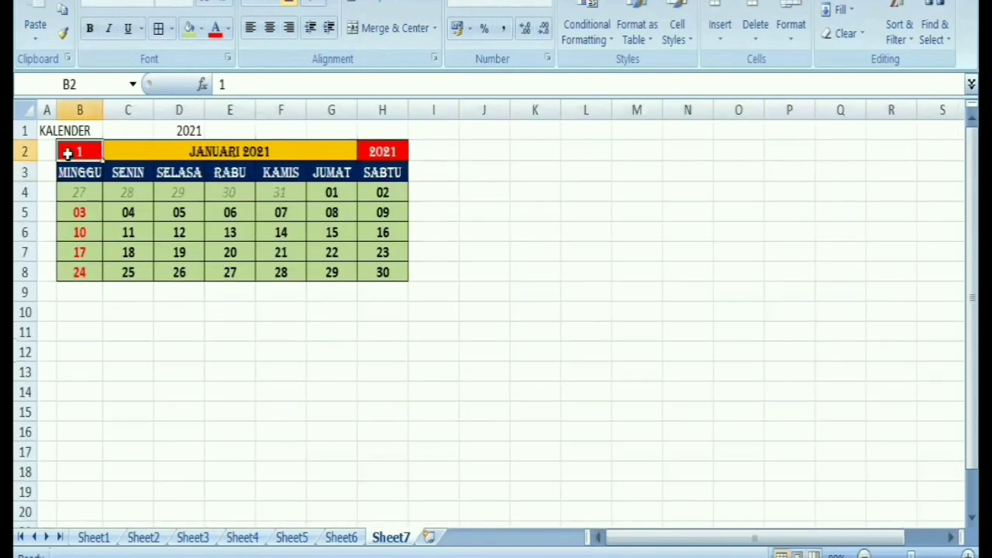
left_click_drag(68, 153, 379, 276)
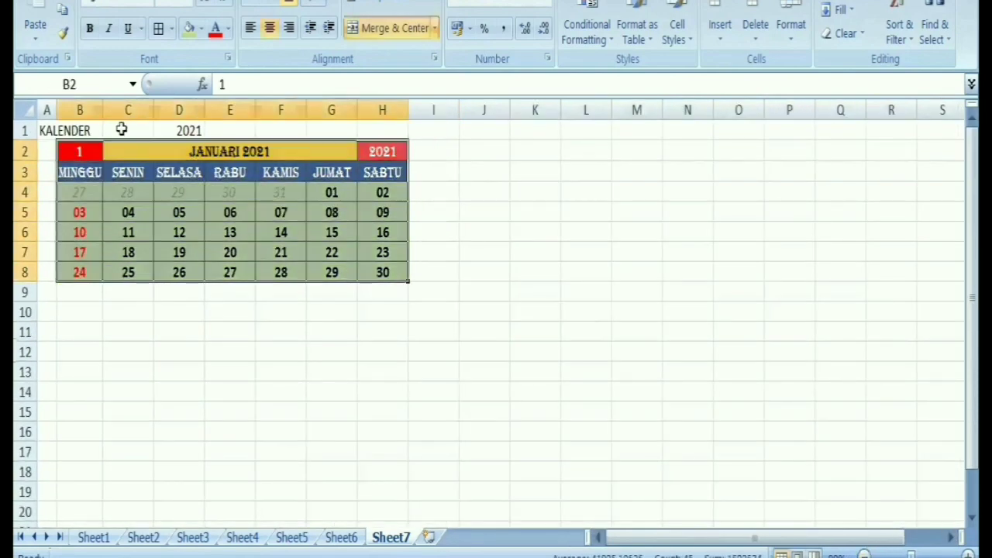
left_click(64, 13)
left_click(481, 147)
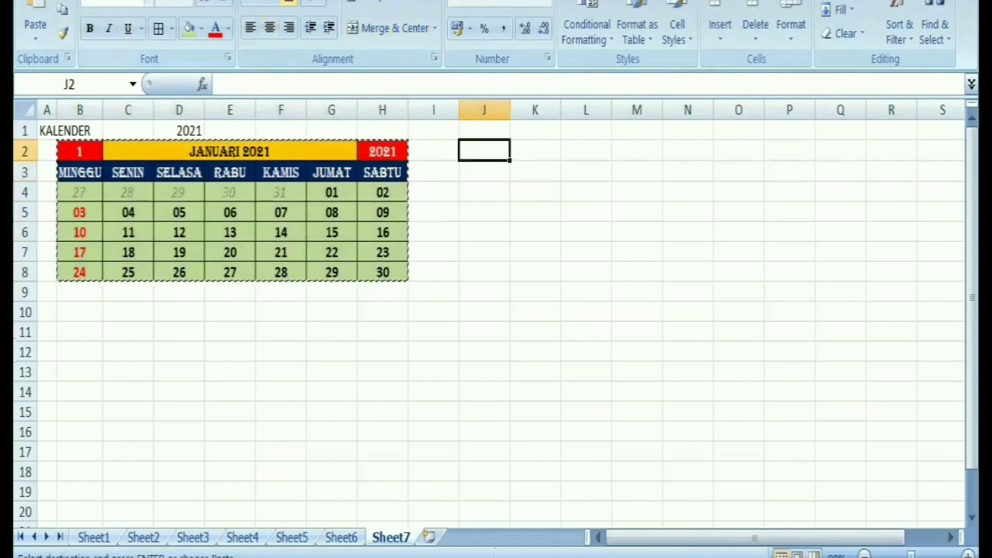
left_click(35, 23)
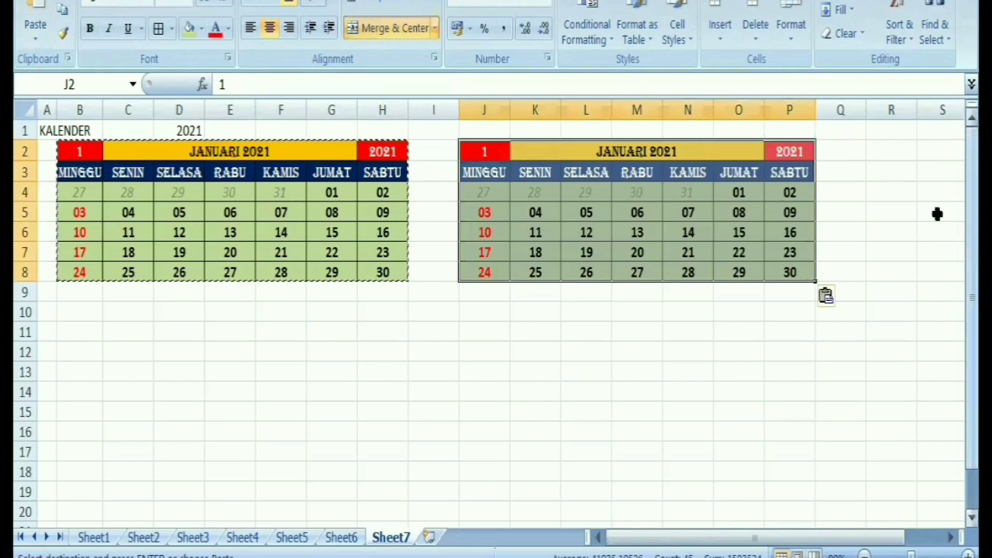
- Paste two more copies of the month calendar block in the same row, starting at R2 and Z2
left_click(902, 150)
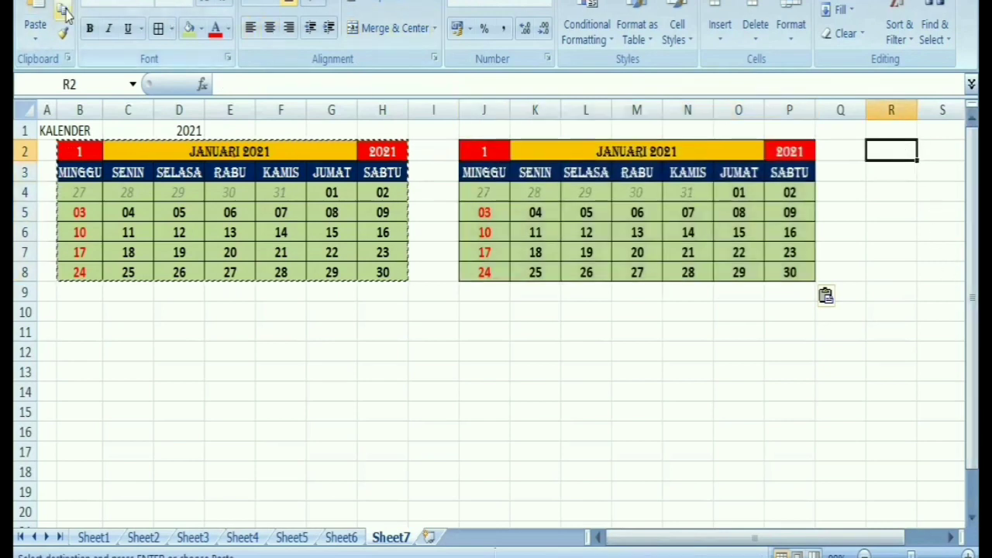
left_click(35, 23)
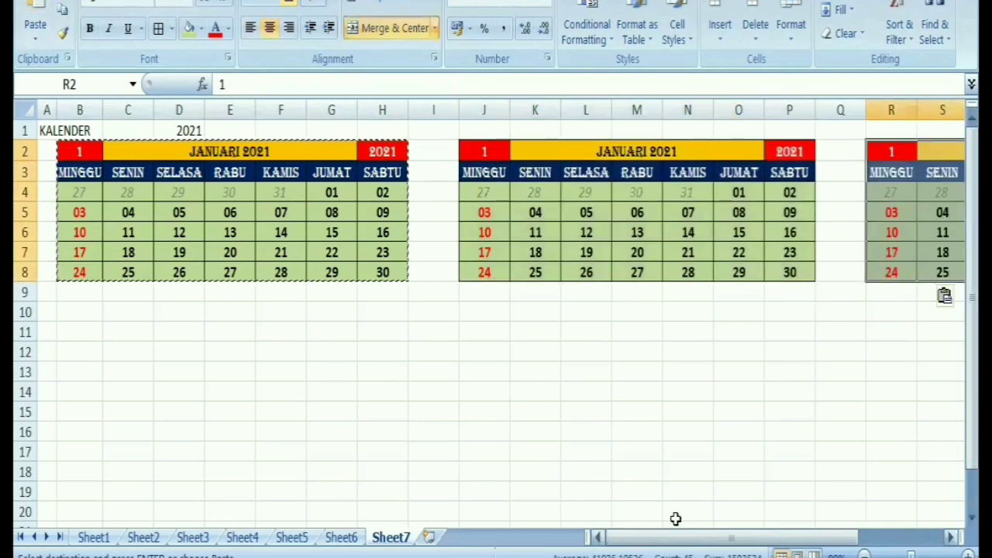
left_click_drag(671, 538, 757, 538)
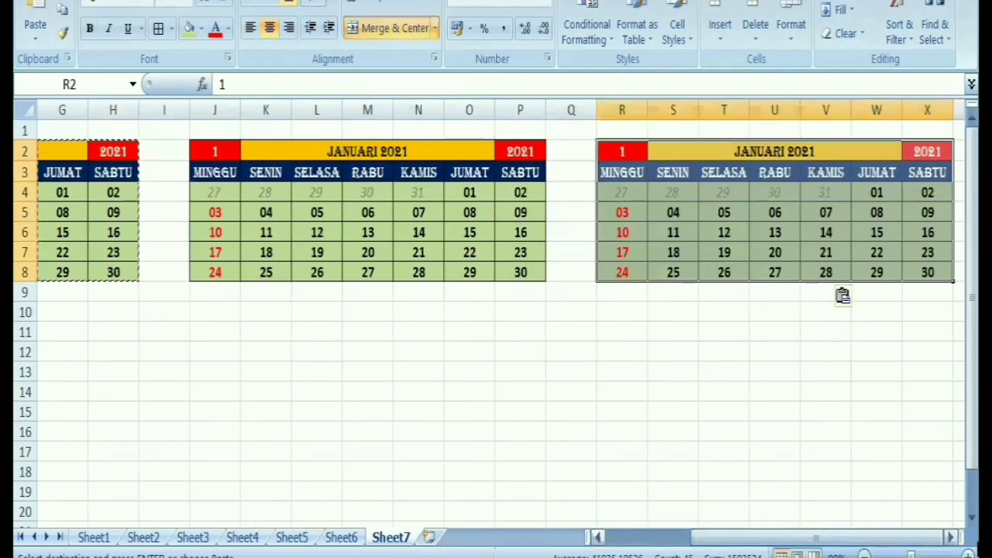
left_click(950, 537)
left_click(950, 537)
left_click(950, 537)
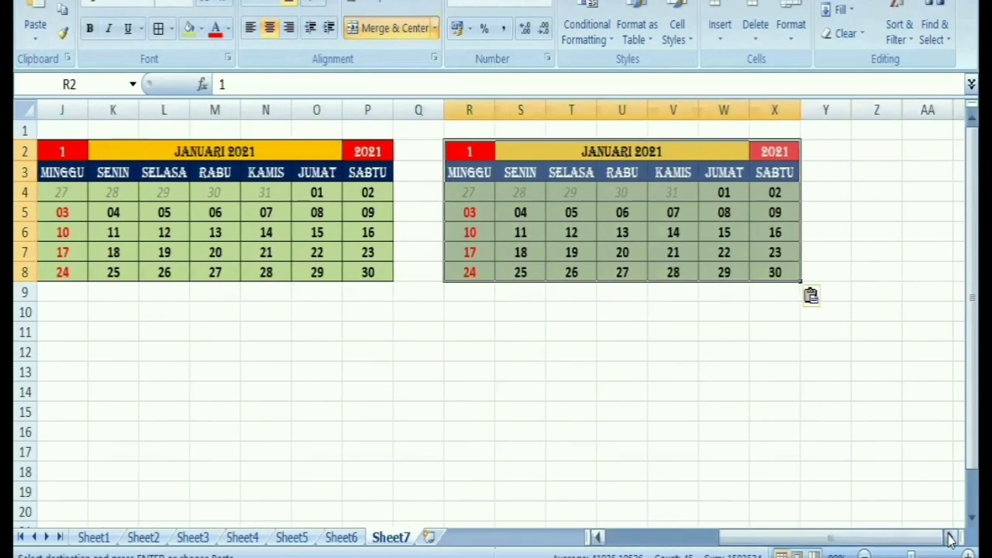
left_click(950, 537)
left_click(950, 537)
left_click(789, 151)
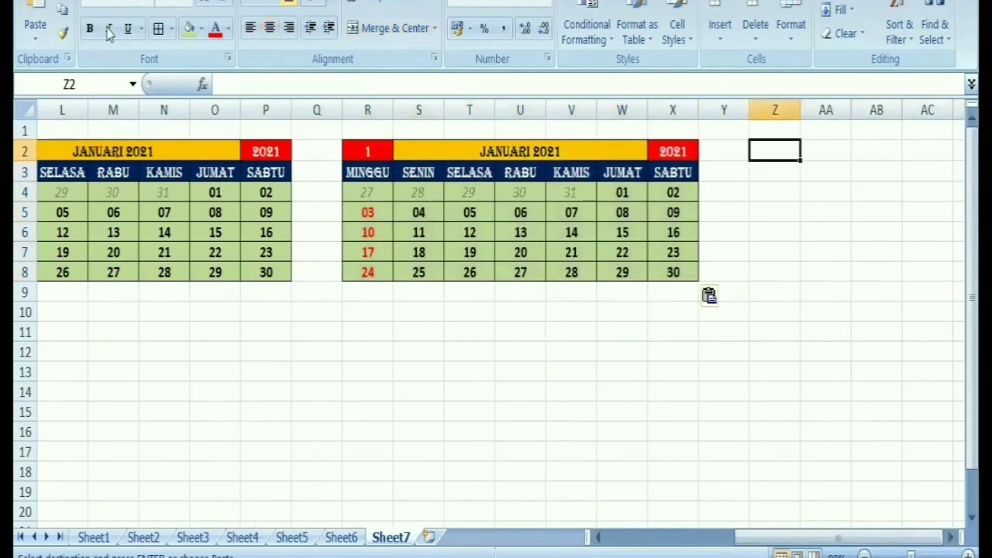
left_click(35, 16)
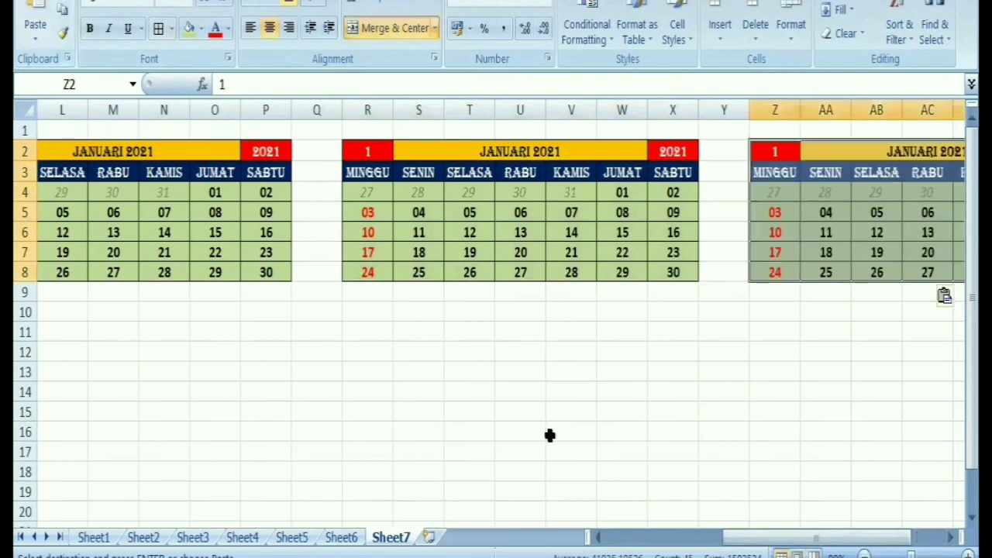
- Copy the row of four month calendars in rows 2 to 8 and paste it below at B10 and B18
left_click_drag(808, 536, 689, 535)
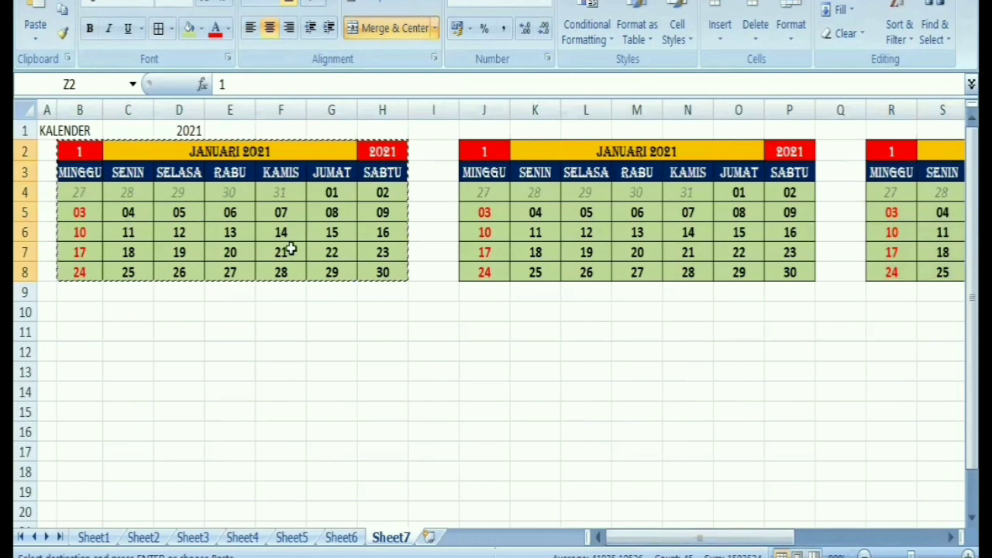
left_click_drag(65, 150, 814, 275)
left_click(64, 11)
left_click_drag(829, 537, 678, 537)
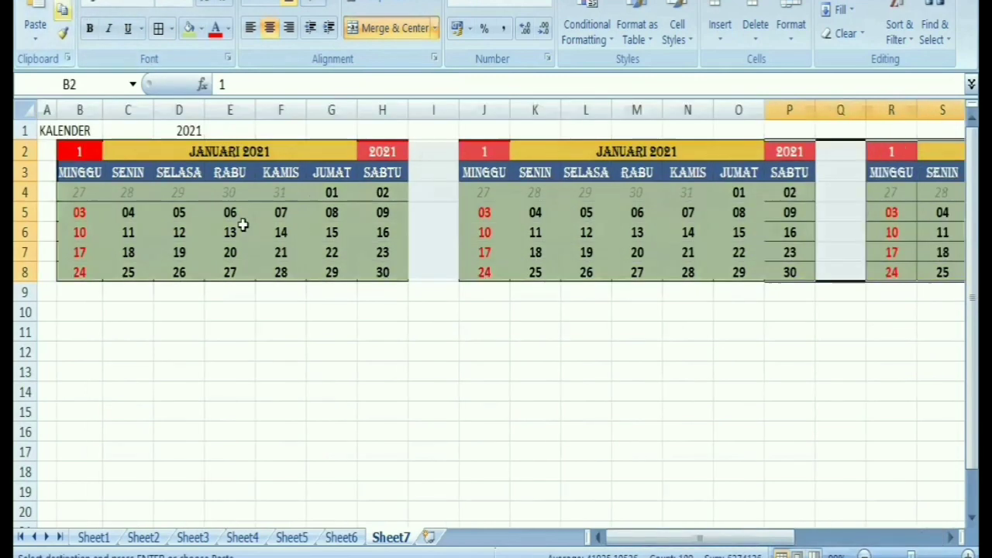
left_click(80, 311)
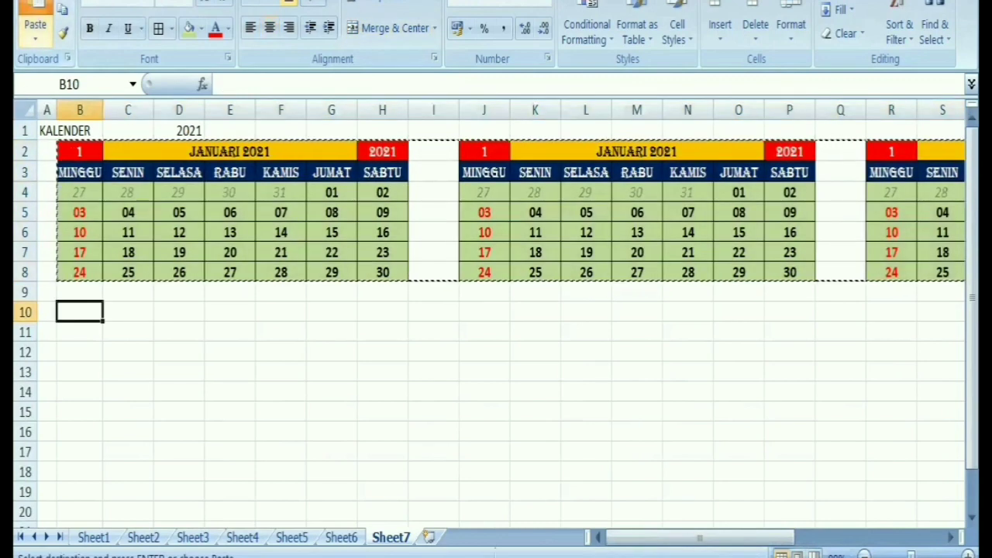
key("ctrl+v")
left_click(69, 475)
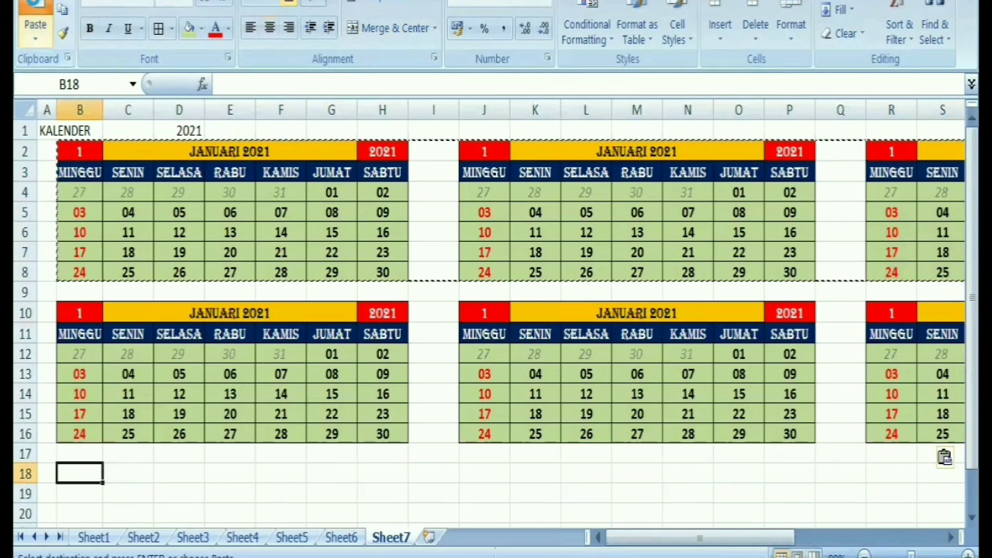
key("ctrl+v")
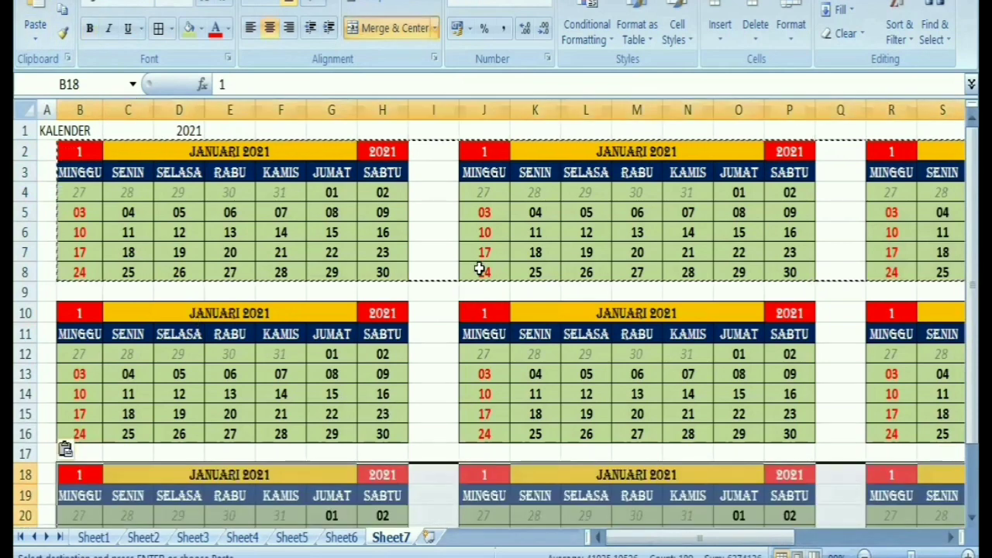
- Narrow the spacer columns I and Q between the month calendars
left_click(445, 308)
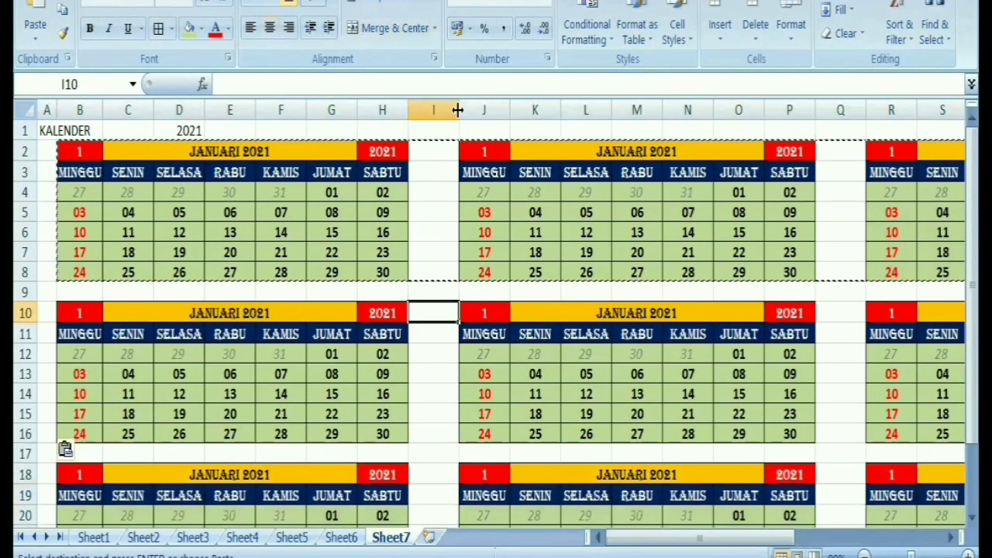
left_click_drag(457, 110, 420, 132)
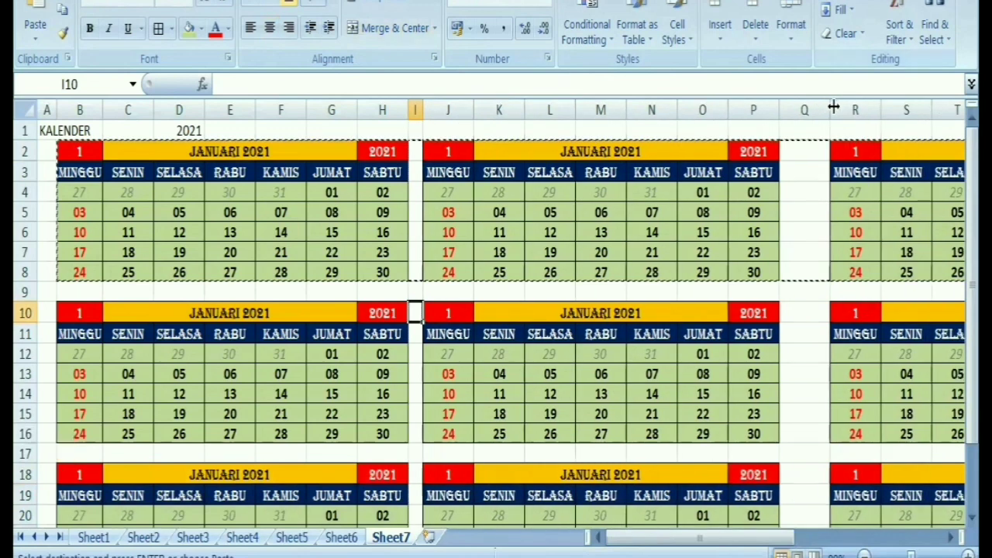
left_click_drag(834, 108, 799, 232)
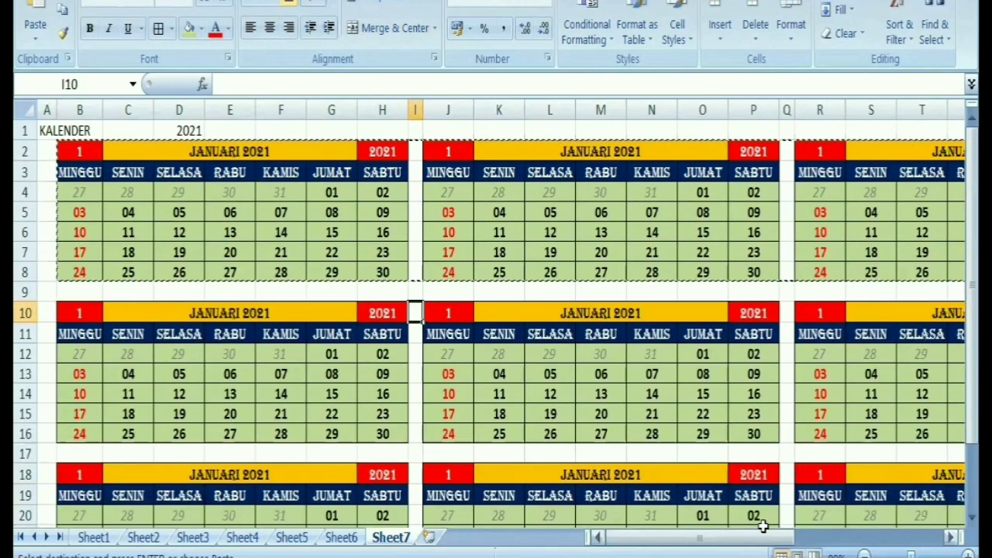
- Narrow the spacer column Y between the third and fourth month calendars
scroll(562, 111, "right", 5)
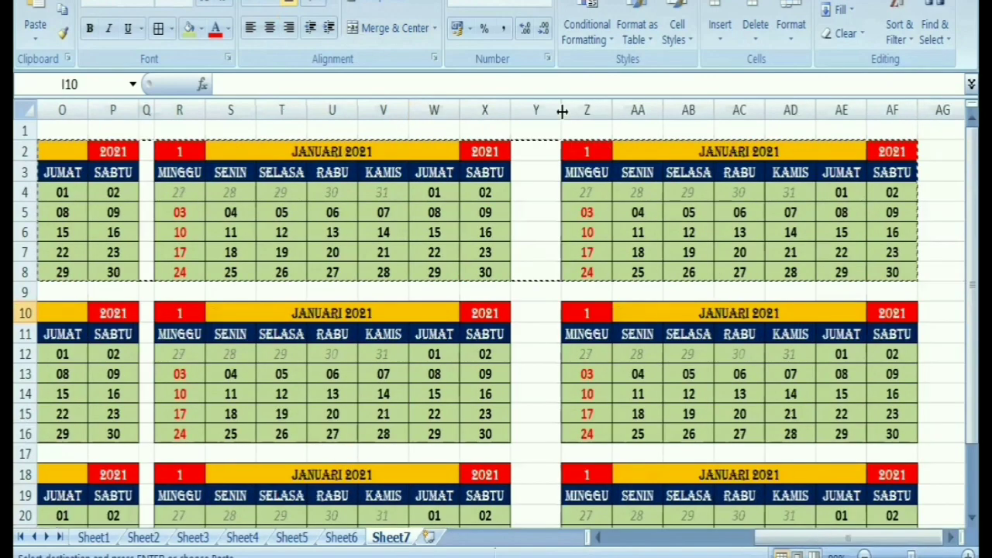
left_click_drag(526, 132, 526, 133)
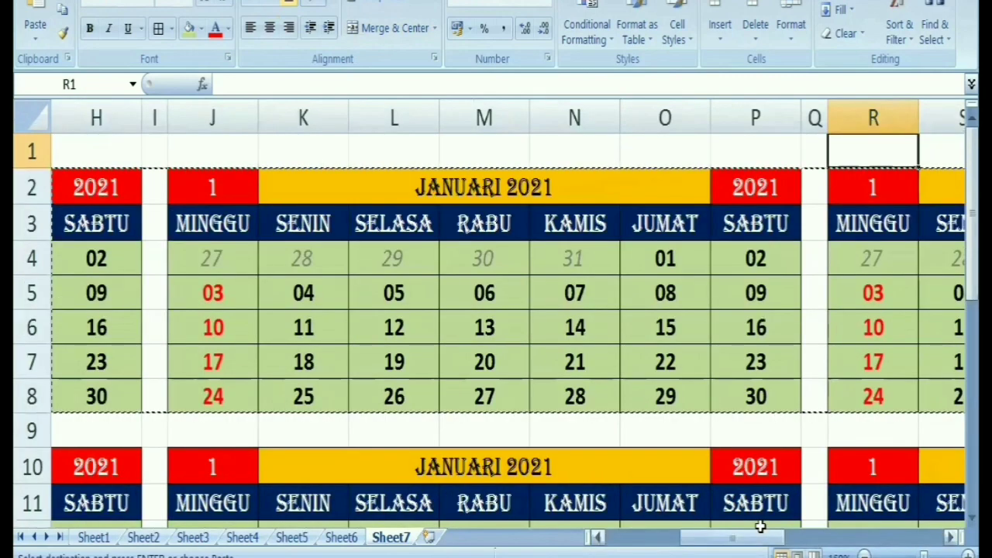
- Enter the month numbers 2 in J2, 3 in R2, 4 in Z2, 5 in B10 and 6 in J10
left_click_drag(760, 527, 301, 188)
left_click(302, 188)
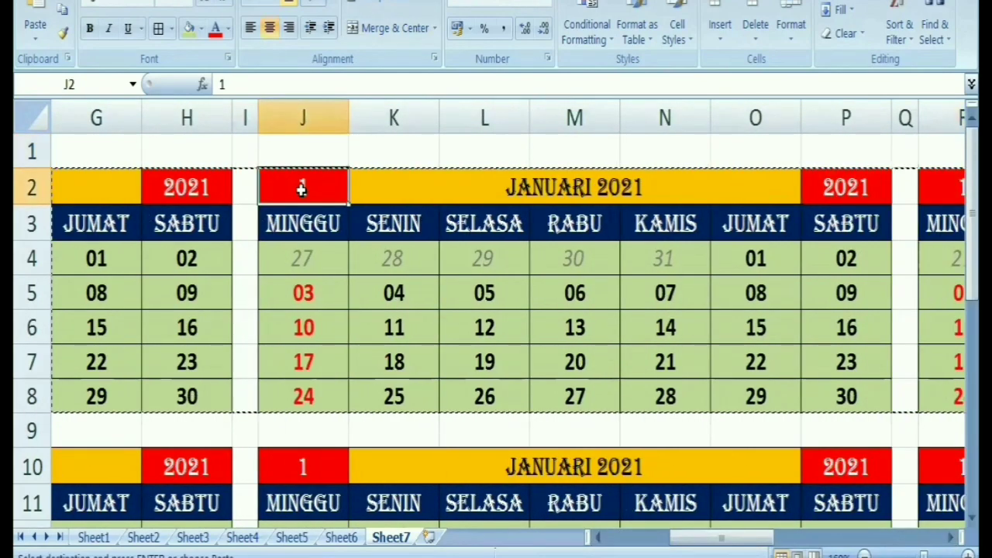
type("2")
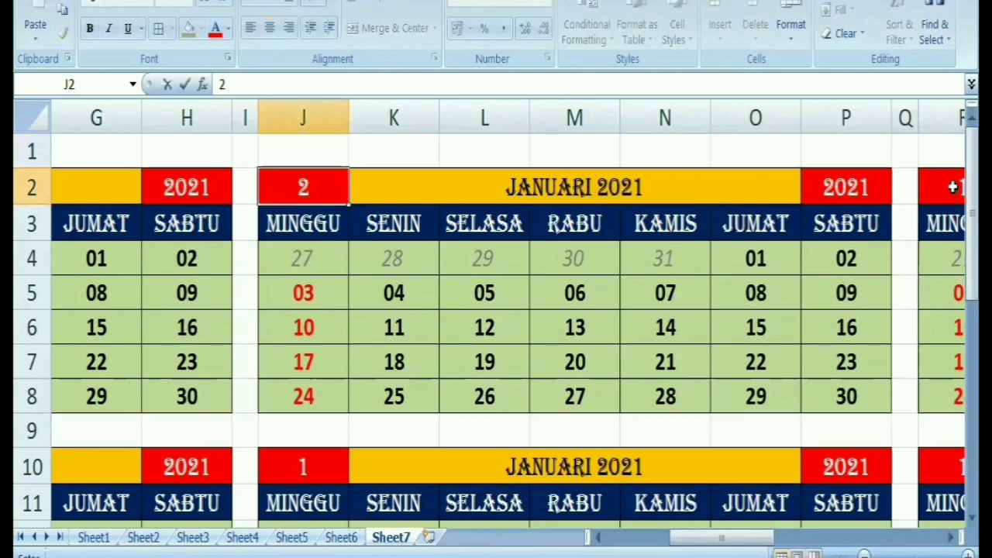
left_click(953, 187)
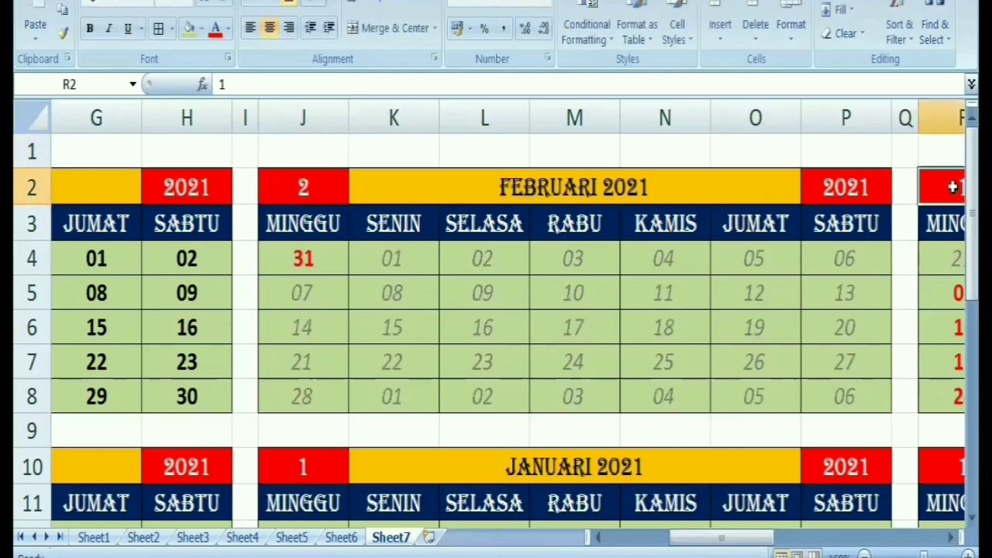
type("3")
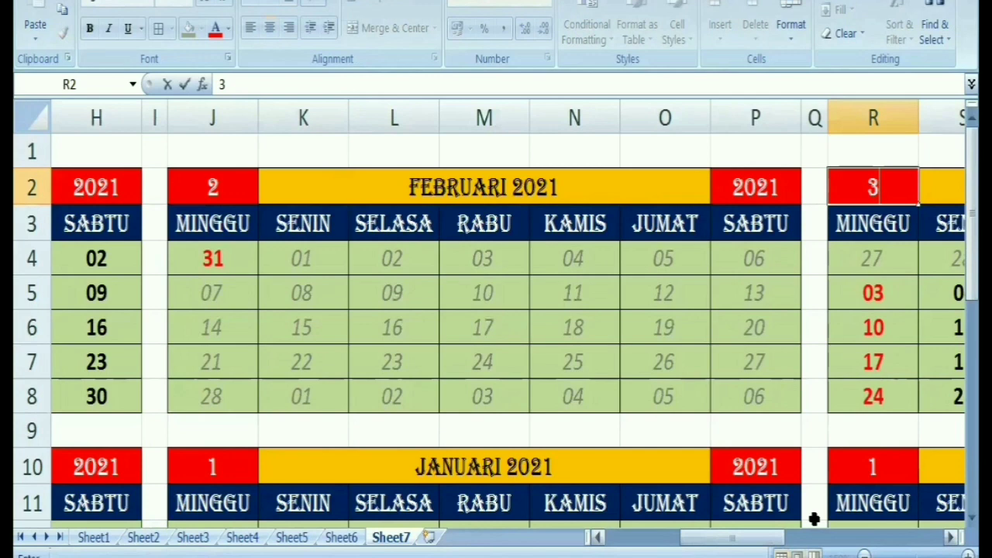
scroll(665, 187, "right", 4)
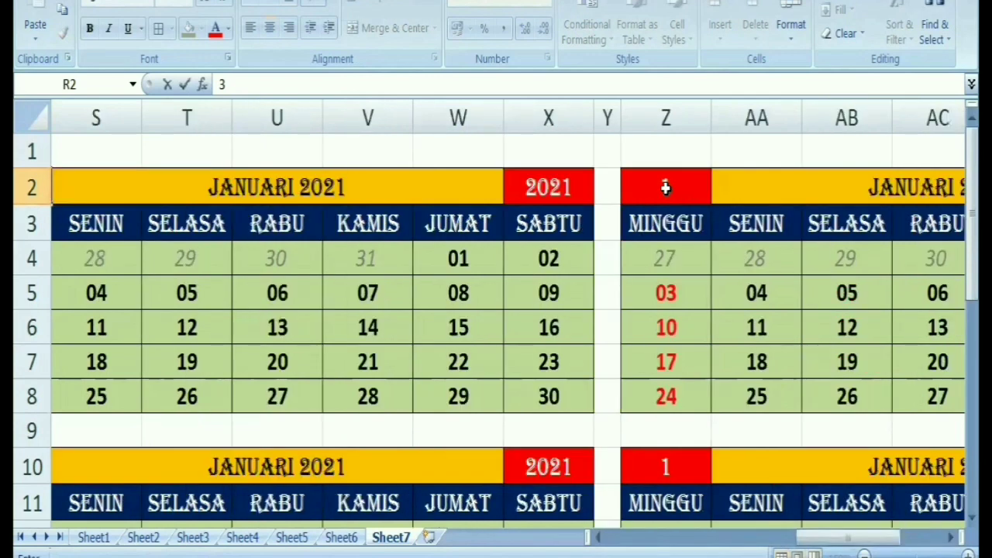
left_click(665, 188)
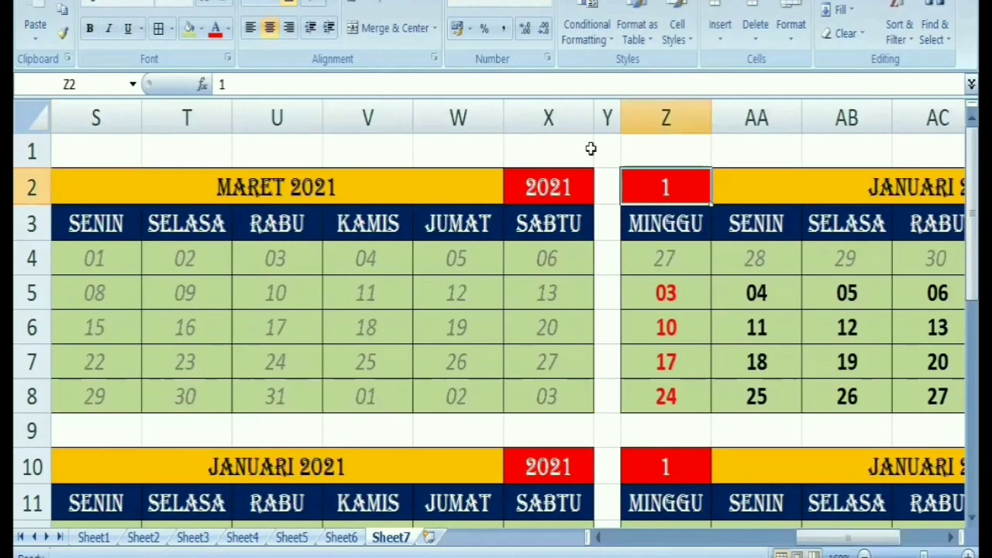
type("4")
left_click(591, 153)
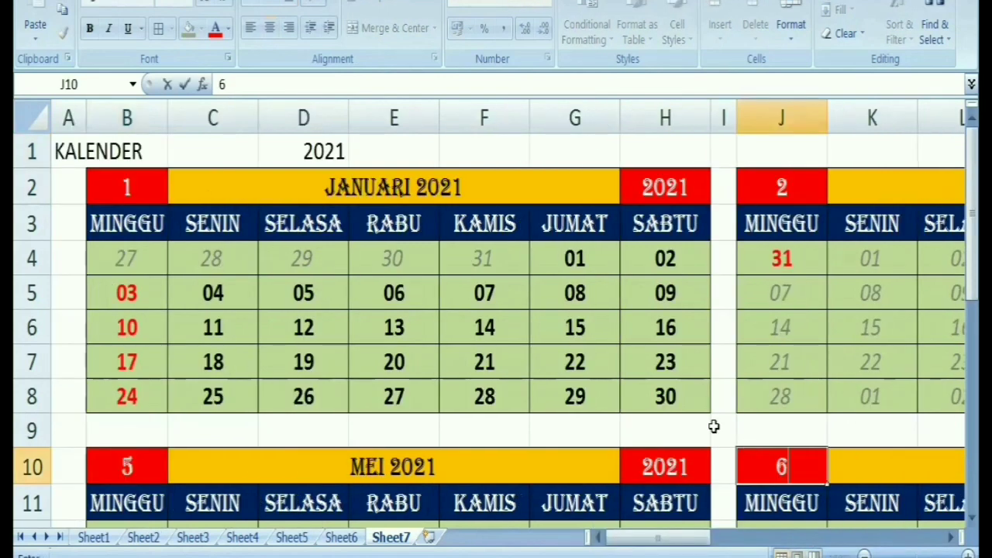
left_click(713, 426)
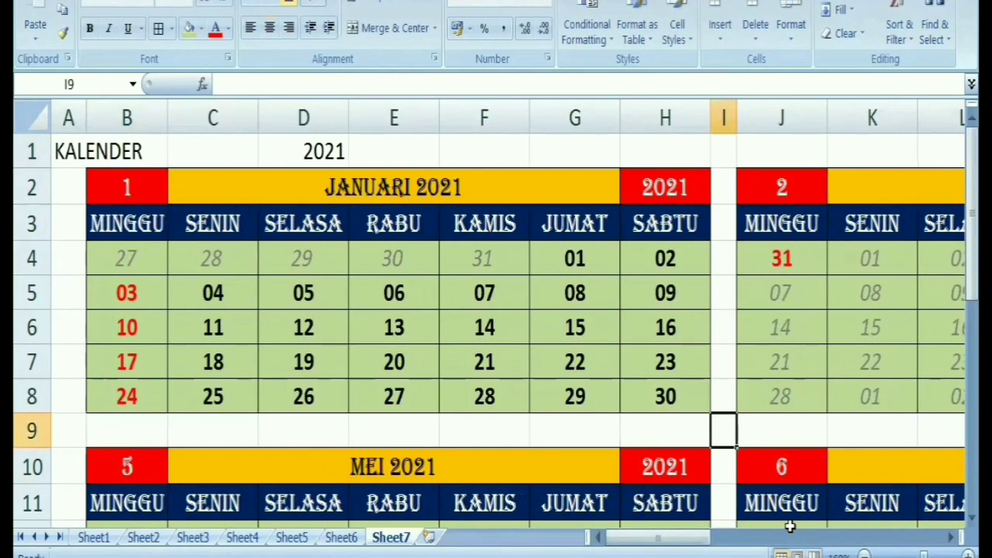
- Edit the conditional formatting rule for the February dates J4:P8 so its formula is =MONTH(J4)<>$J$2
left_click_drag(728, 536, 673, 502)
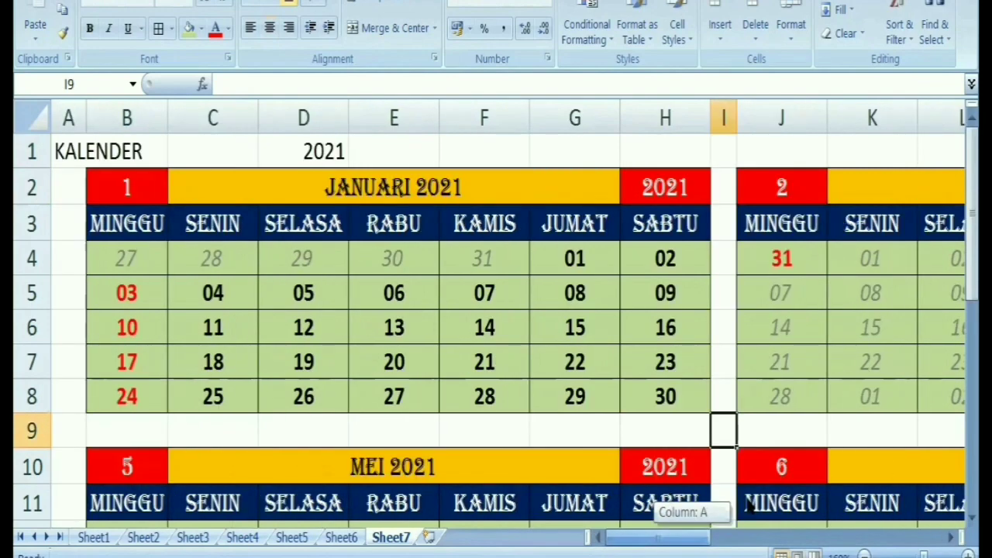
left_click_drag(750, 504, 664, 436)
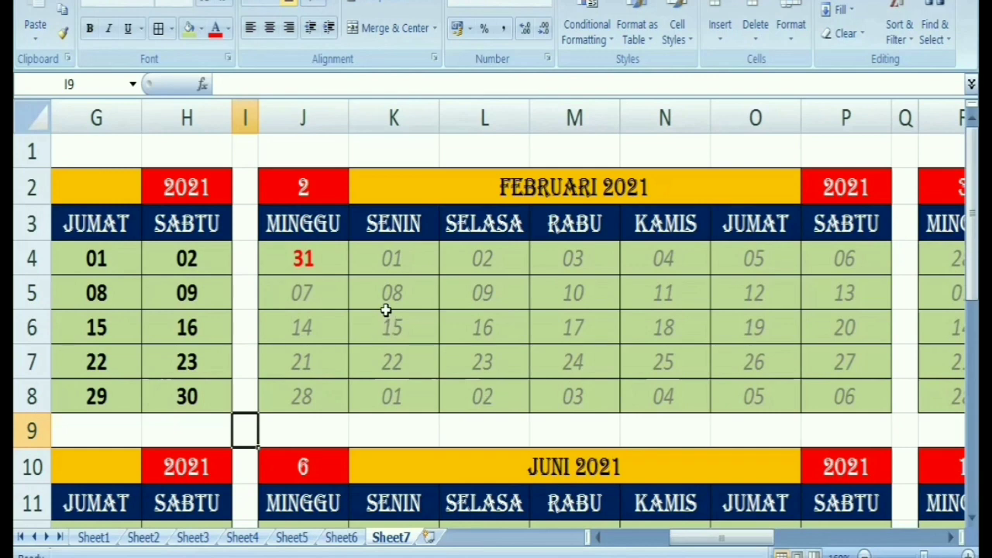
left_click(287, 255)
left_click_drag(288, 255, 859, 394)
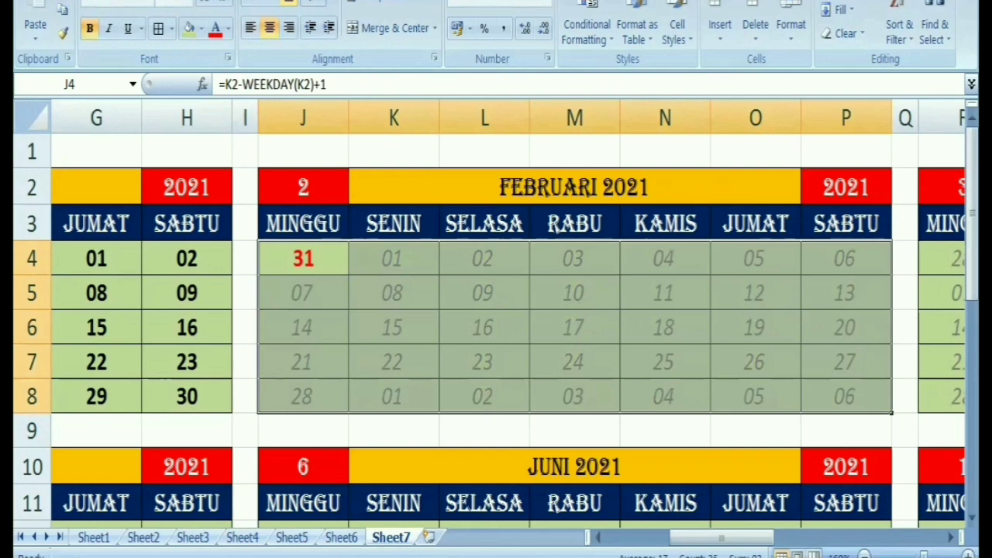
left_click(609, 40)
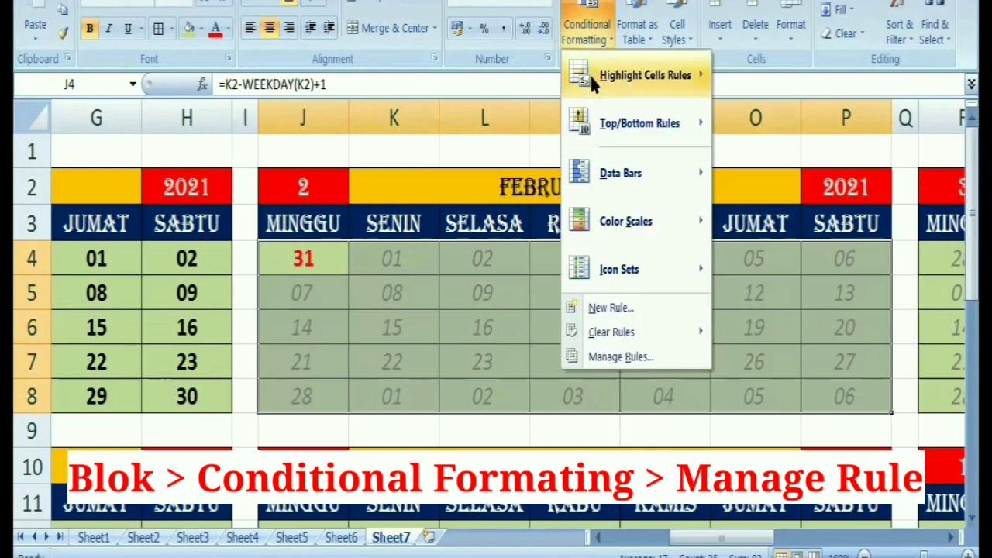
left_click(604, 361)
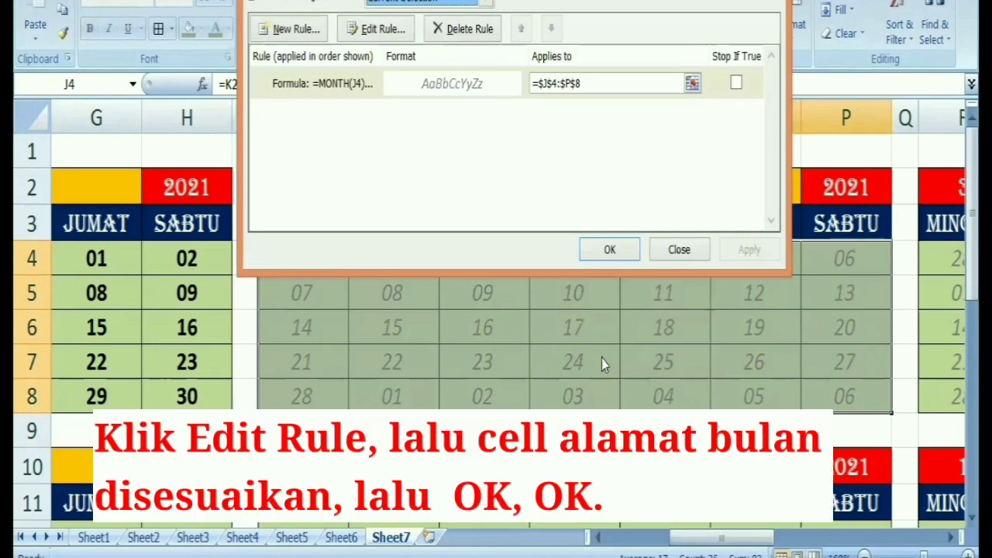
left_click(381, 30)
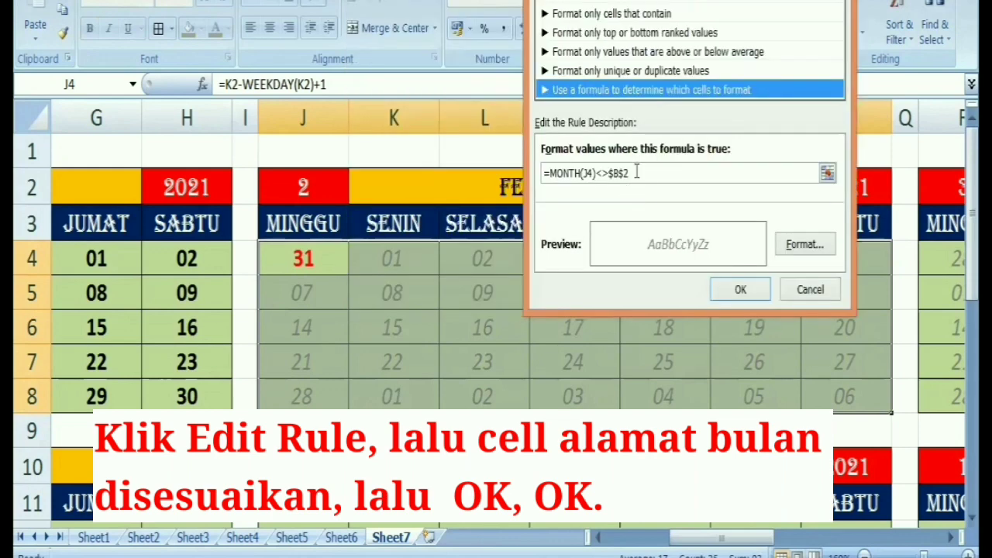
left_click(636, 172)
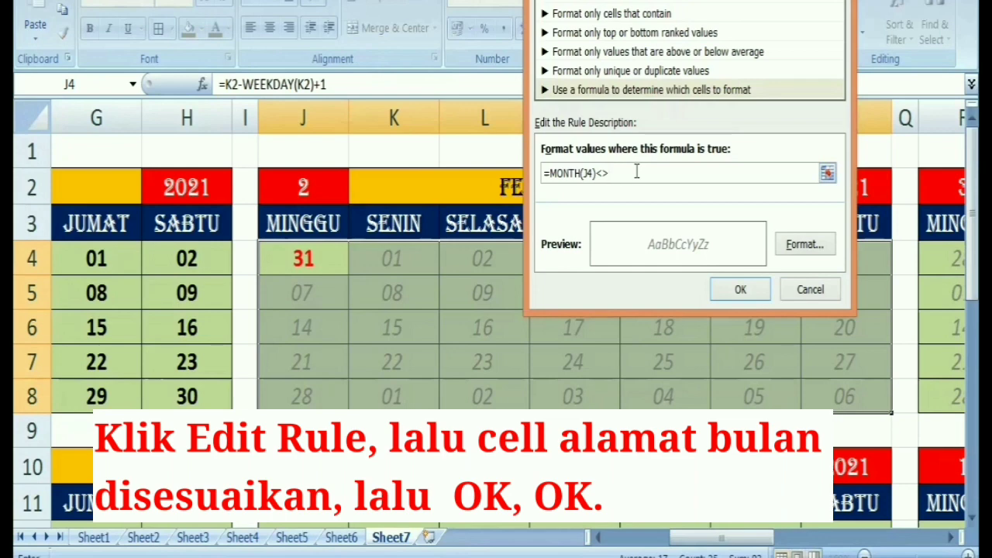
left_click(307, 187)
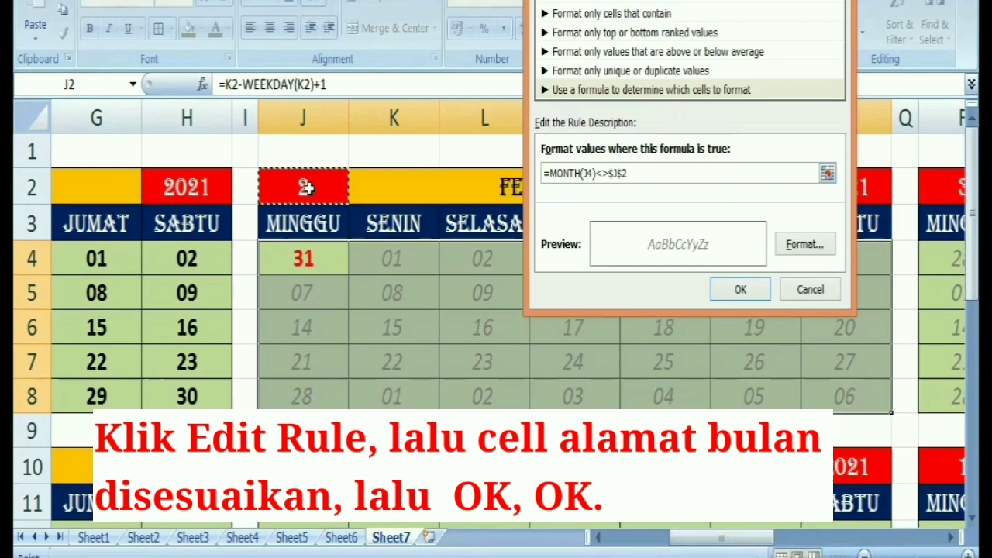
left_click(732, 292)
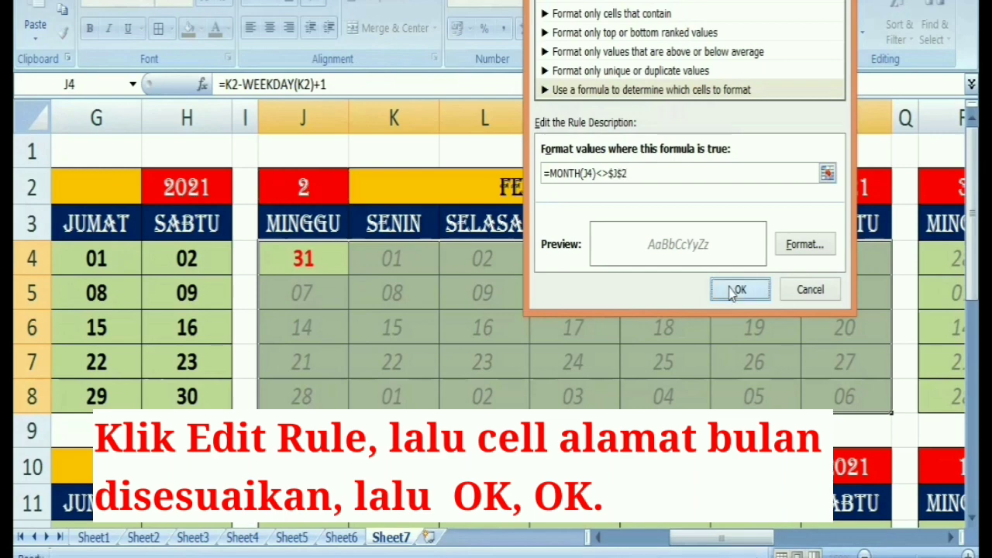
key("Return")
left_click(611, 248)
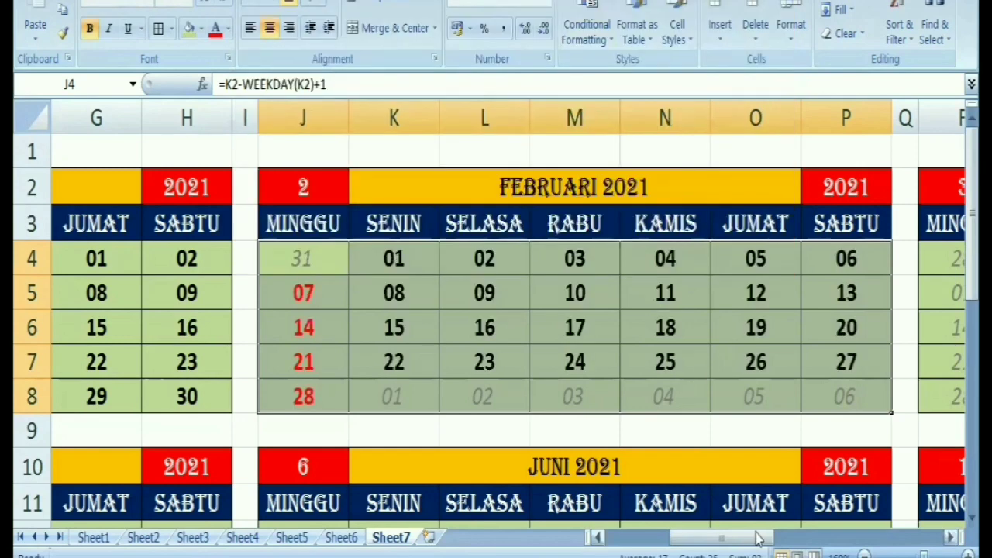
- Edit the conditional formatting rule for the March dates R4:X8 so its formula is =MONTH(R4)<>$R$2
left_click_drag(759, 538, 853, 538)
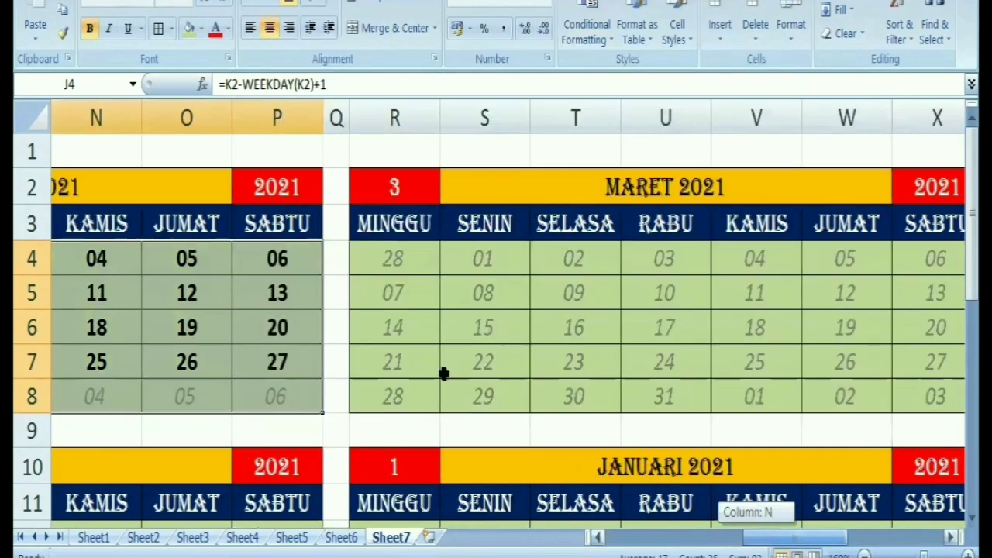
left_click_drag(213, 259, 744, 390)
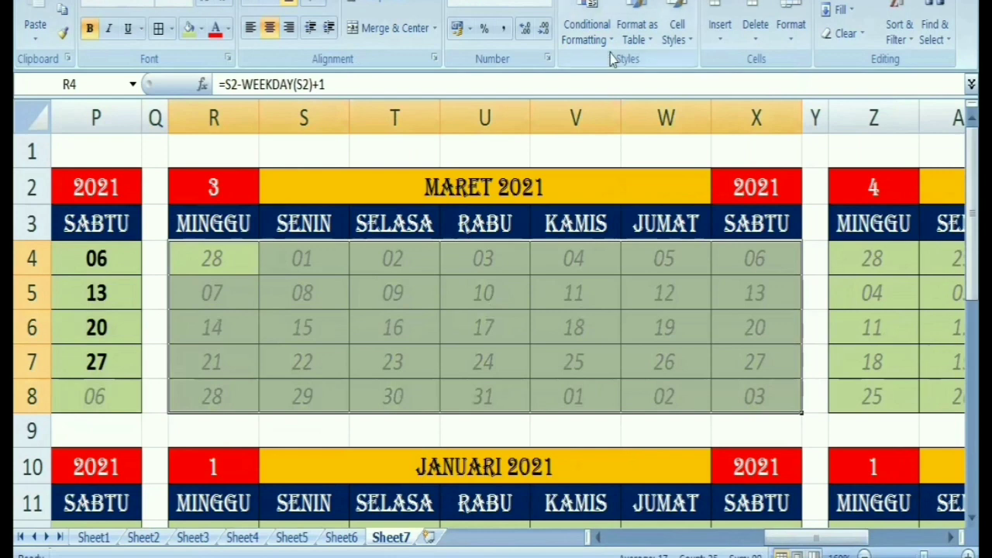
left_click(594, 36)
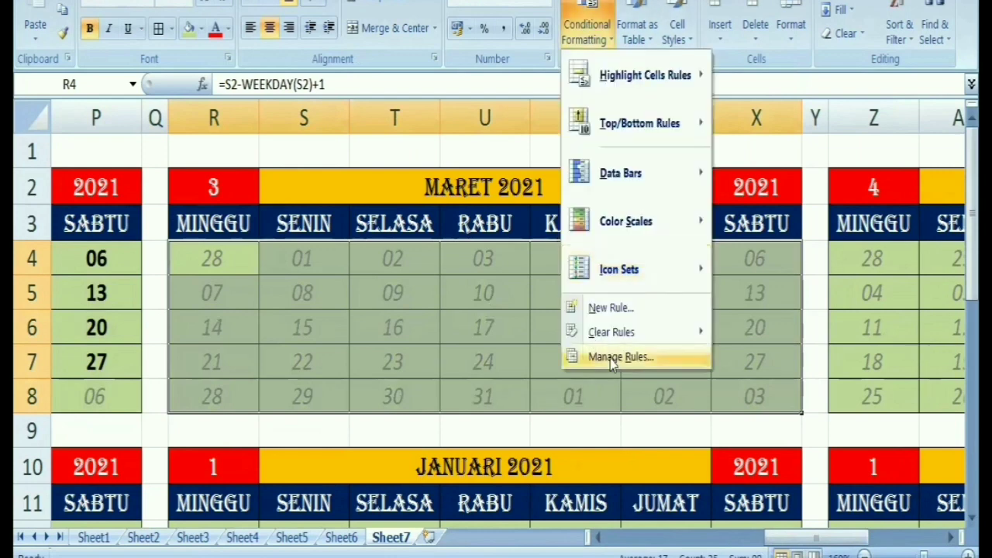
left_click(612, 358)
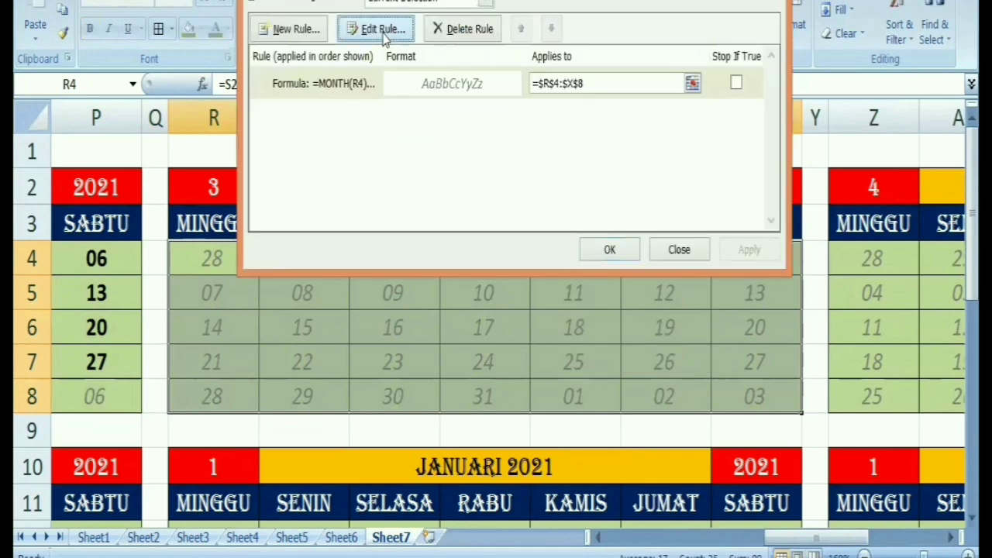
left_click(385, 39)
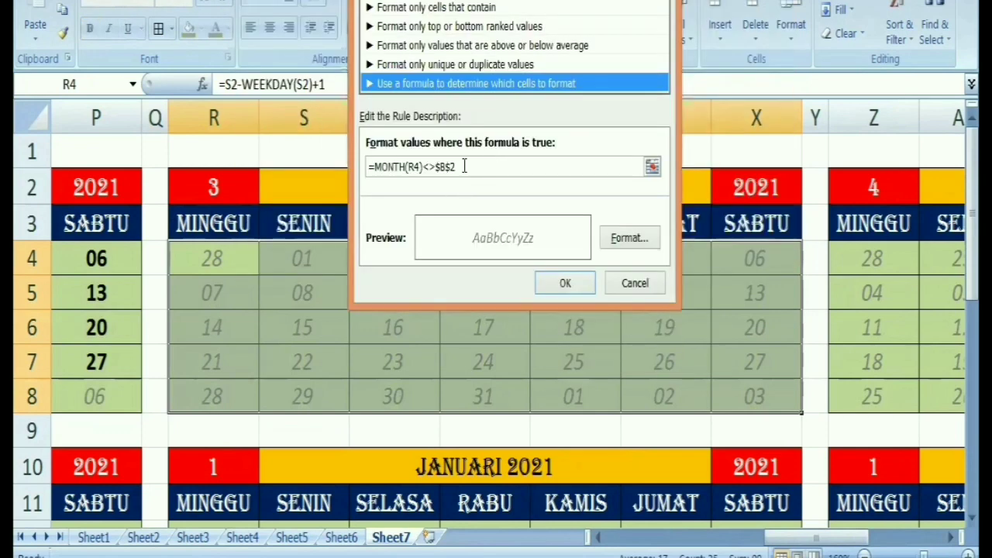
left_click(464, 166)
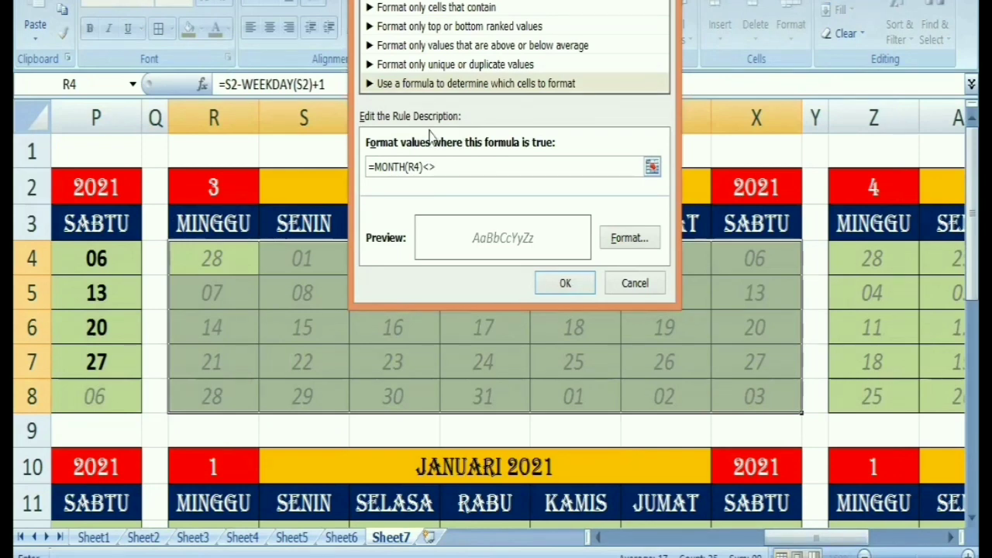
left_click(213, 187)
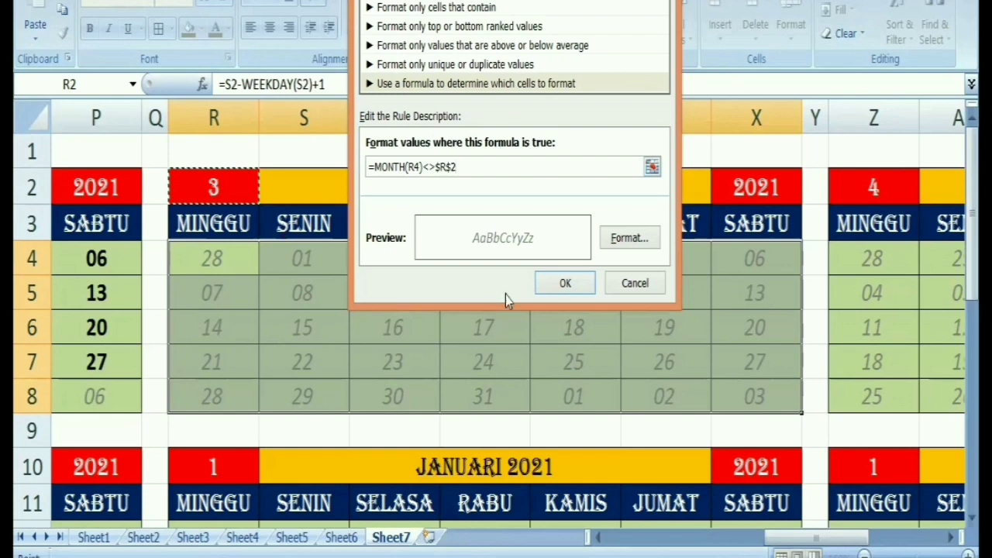
left_click(550, 282)
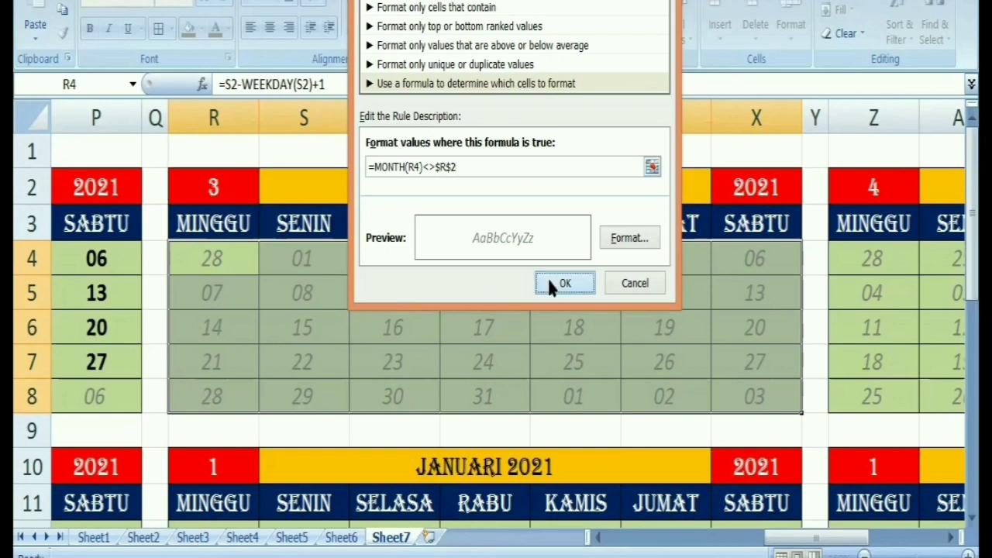
left_click(625, 256)
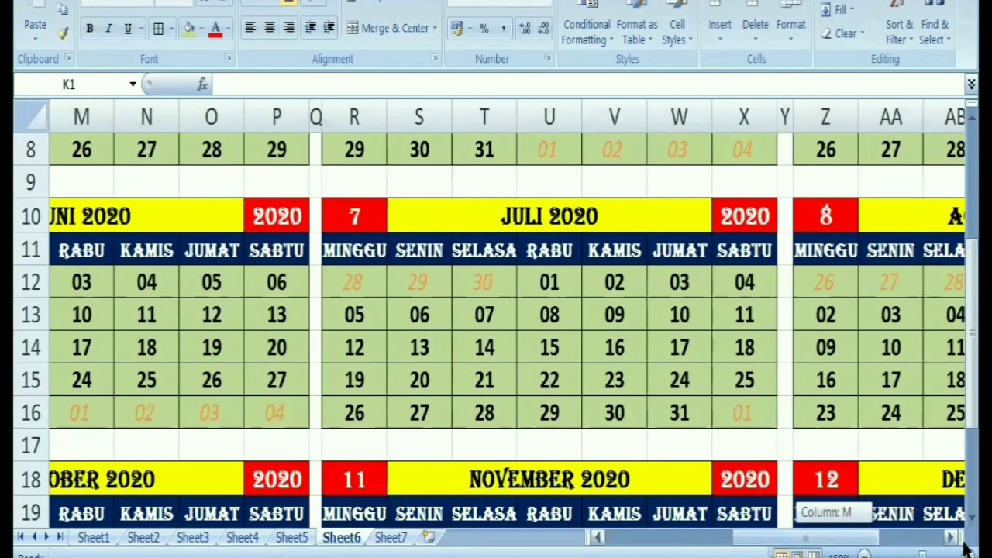
- Look over the completed 2020 calendar on Sheet6, examining all the month blocks from January to December
left_click_drag(964, 546, 970, 542)
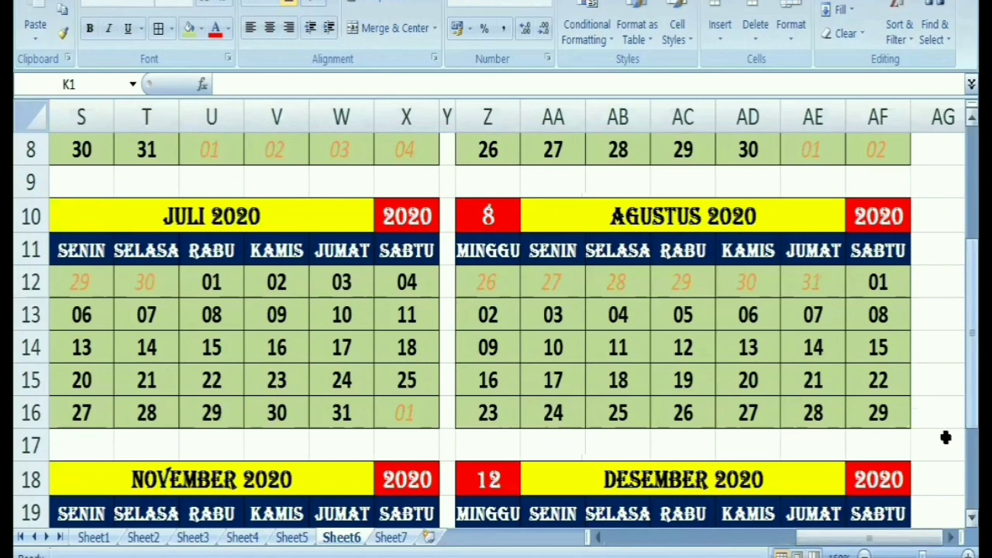
scroll(948, 437, "down", 2)
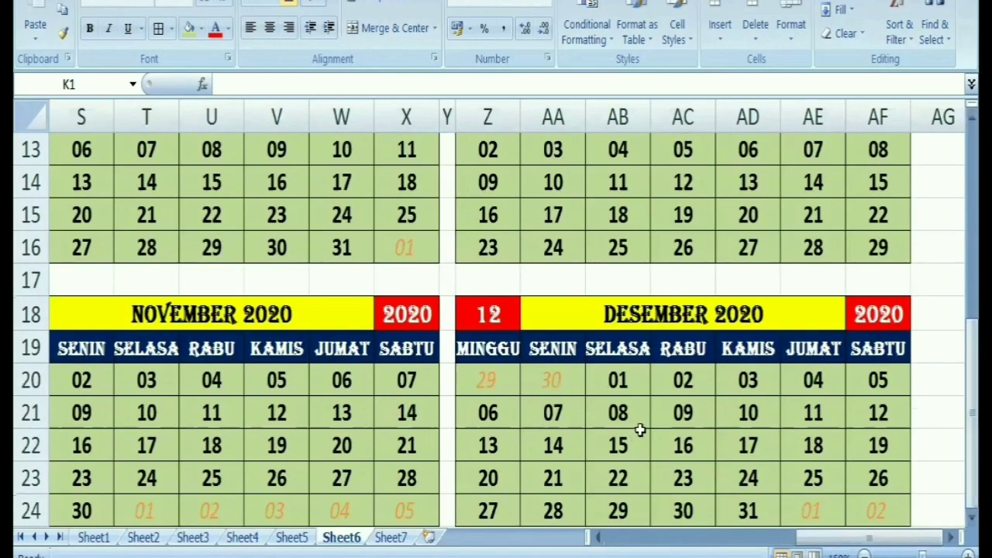
scroll(640, 430, "up", 4)
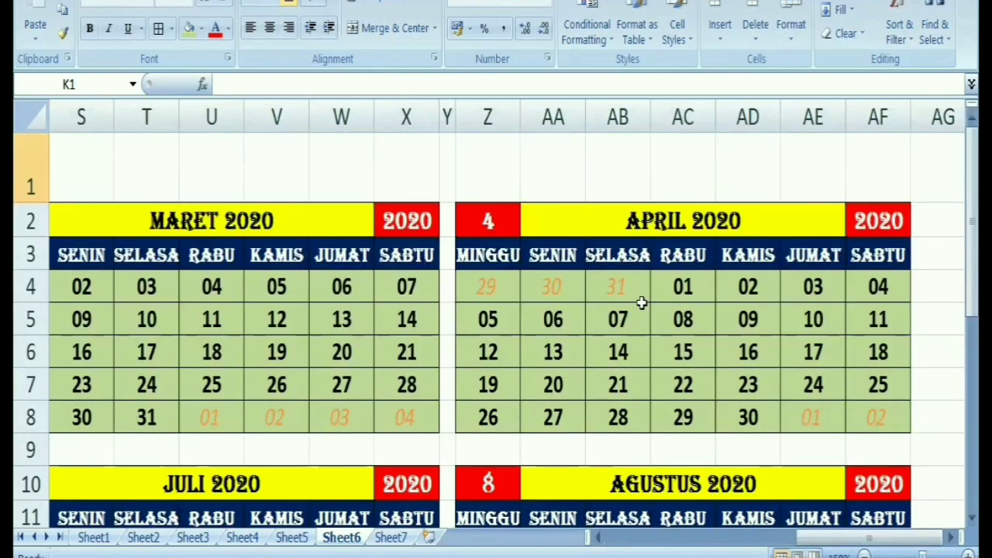
scroll(547, 224, "left", 6)
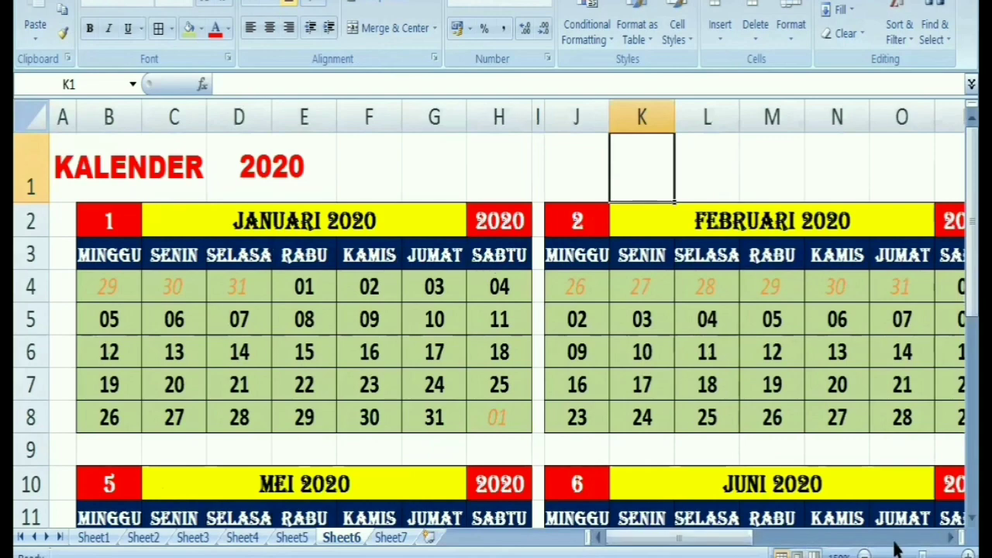
left_click(864, 555)
left_click(865, 555)
left_click(864, 555)
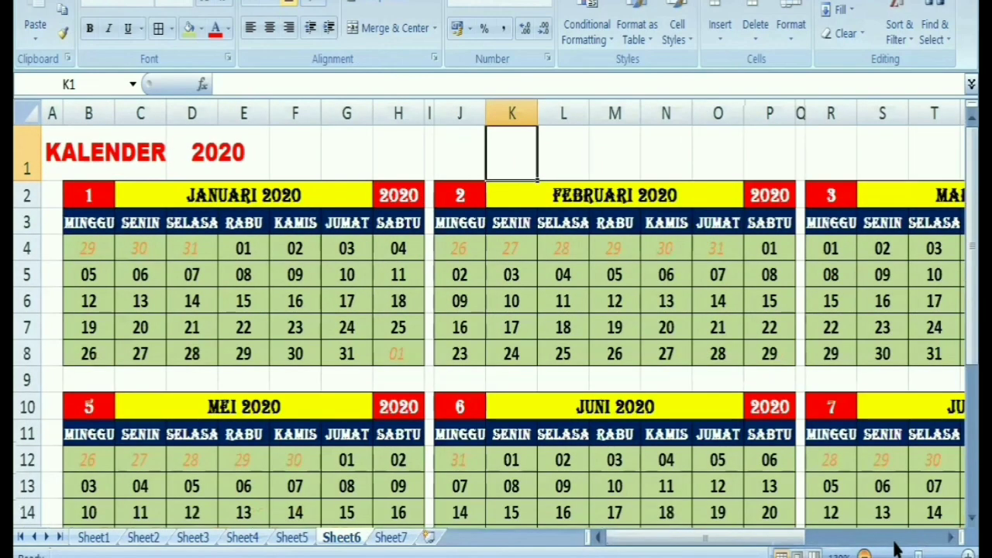
left_click(865, 555)
left_click(865, 555)
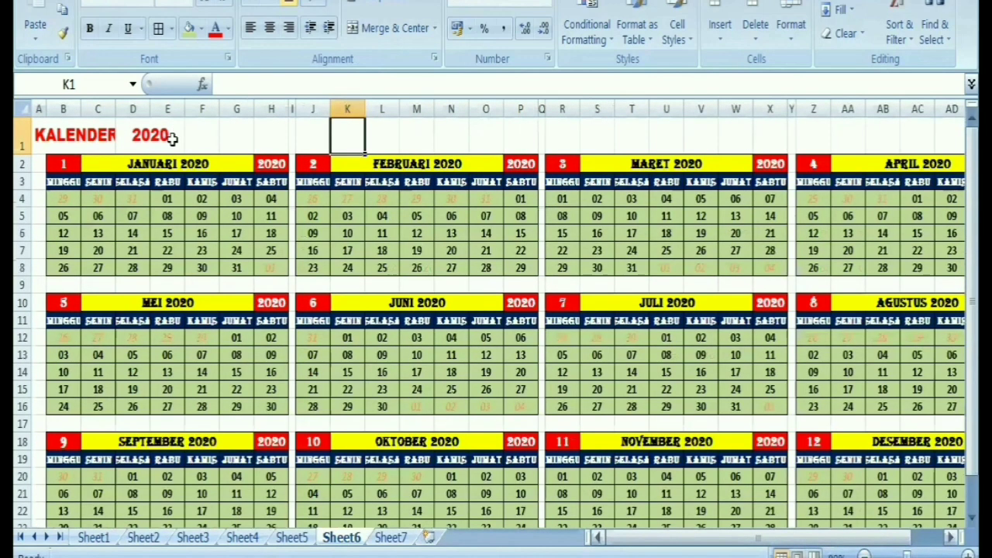
- Set the calendar year in D1 to 2021
left_click(174, 138)
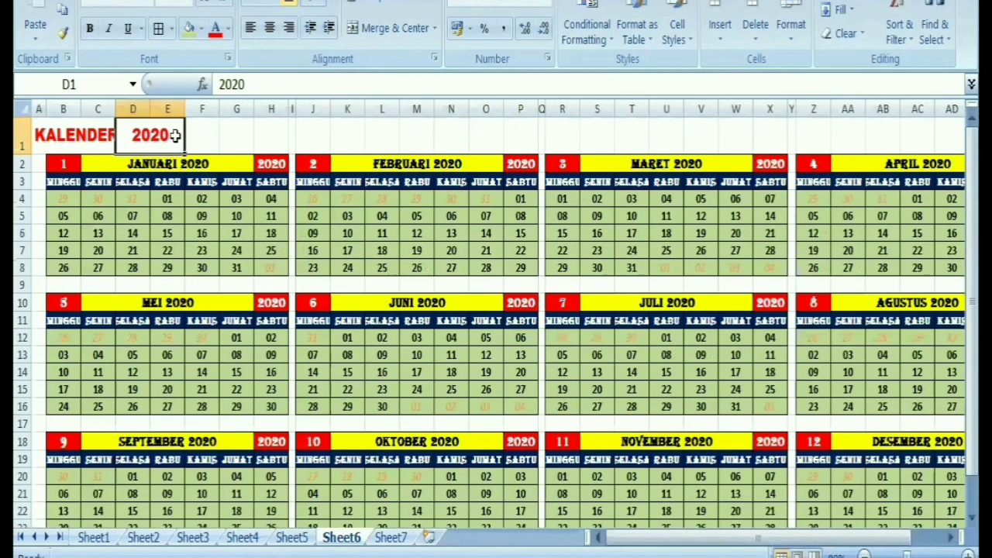
type("20")
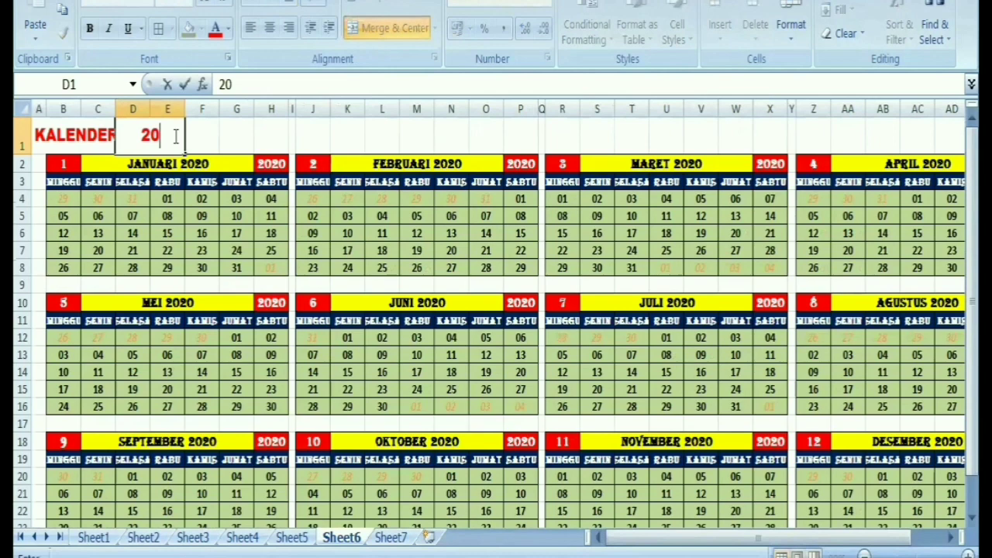
type("21")
key("Return")
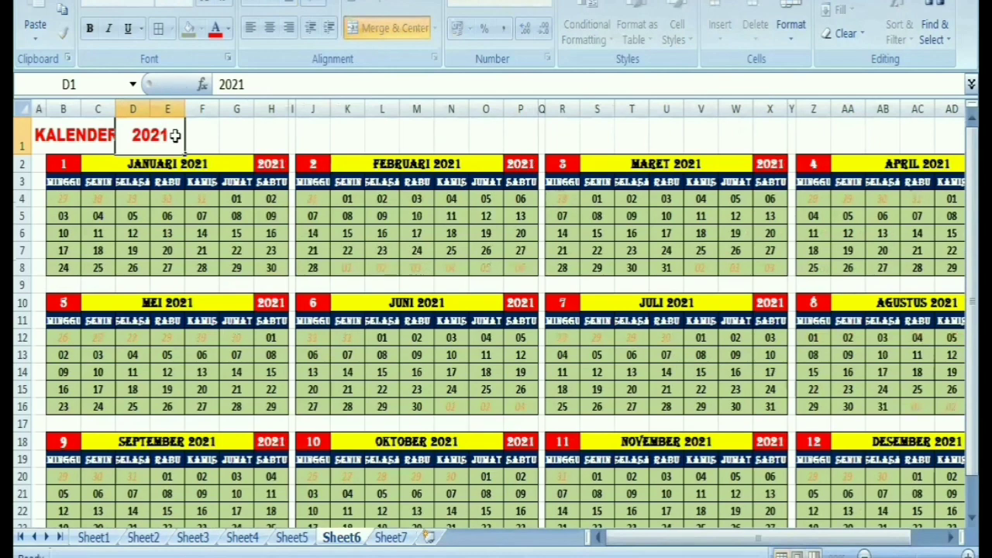
key("Down")
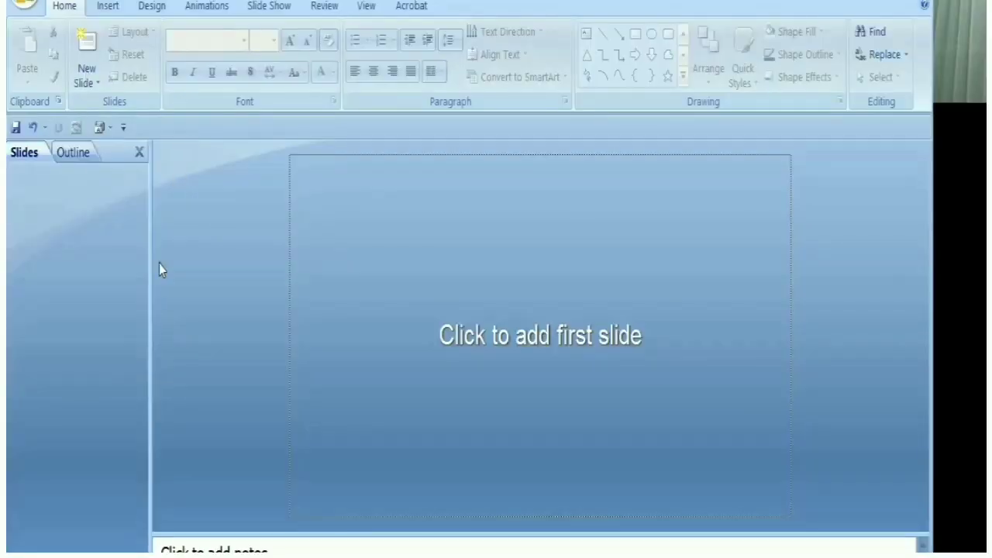
- In the empty PowerPoint presentation, add a blank slide and size the slides for On-screen Show (16:9)
left_click(97, 84)
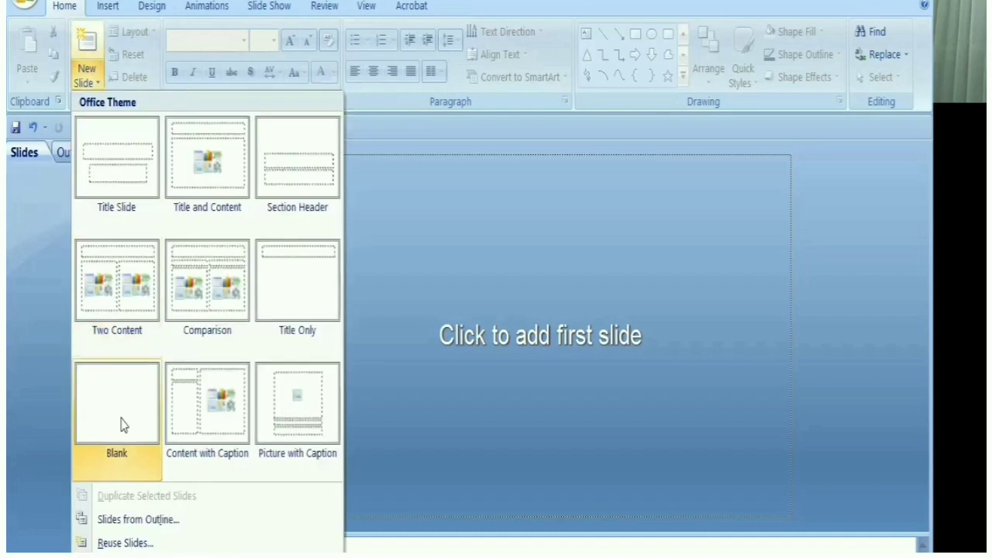
left_click(120, 427)
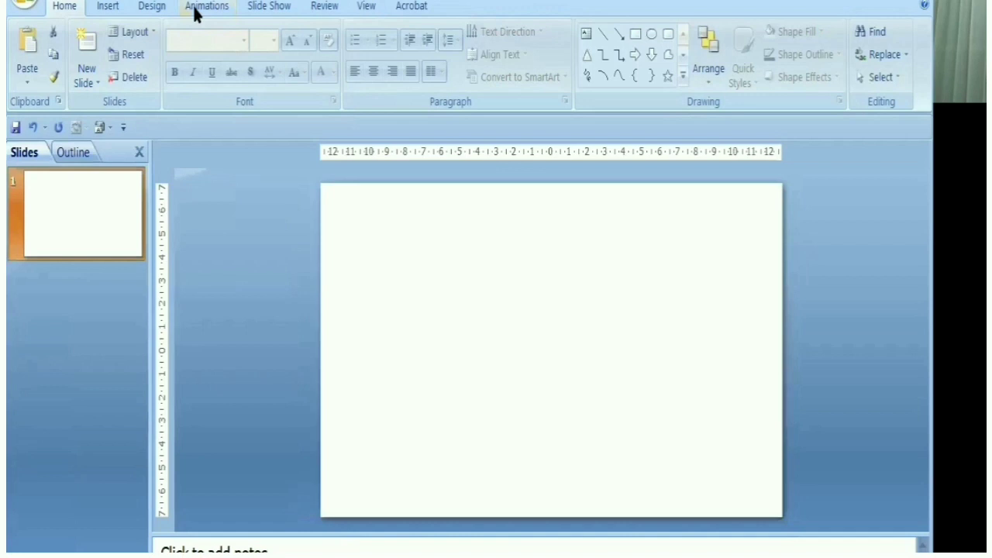
left_click(154, 6)
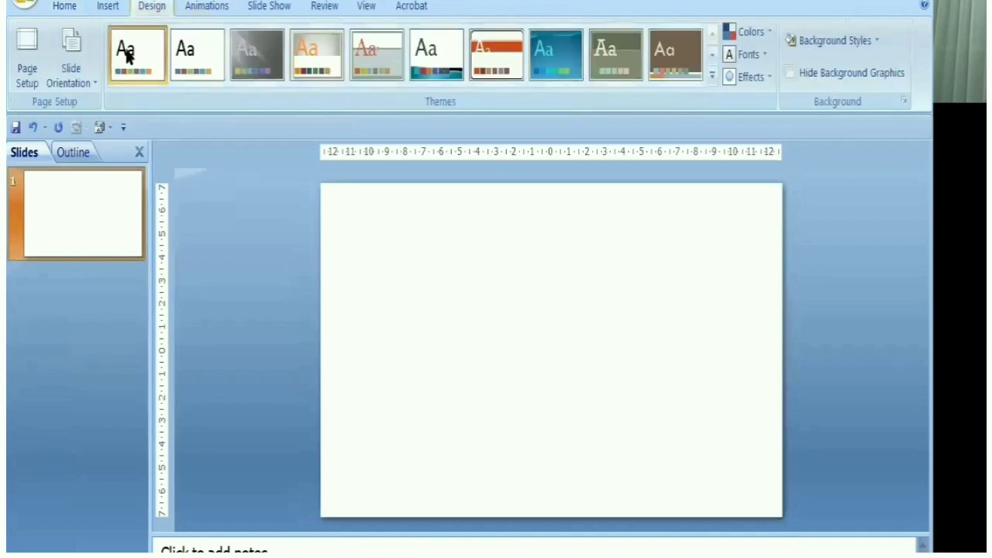
left_click(28, 74)
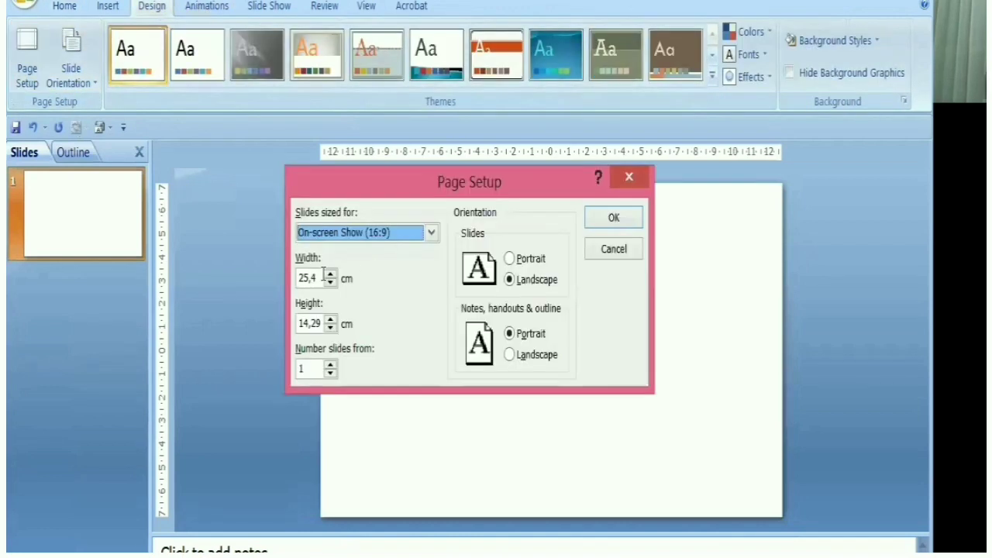
left_click(432, 233)
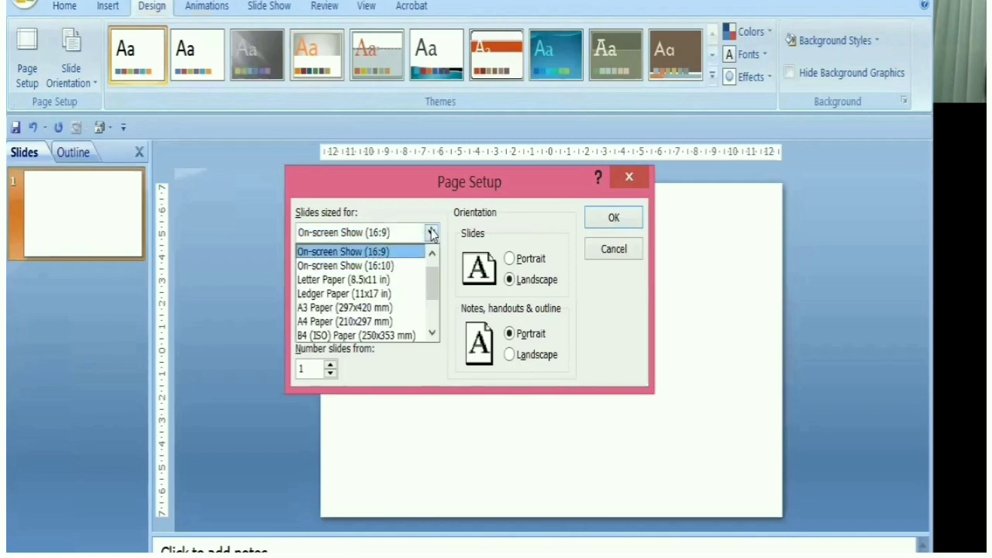
left_click(388, 251)
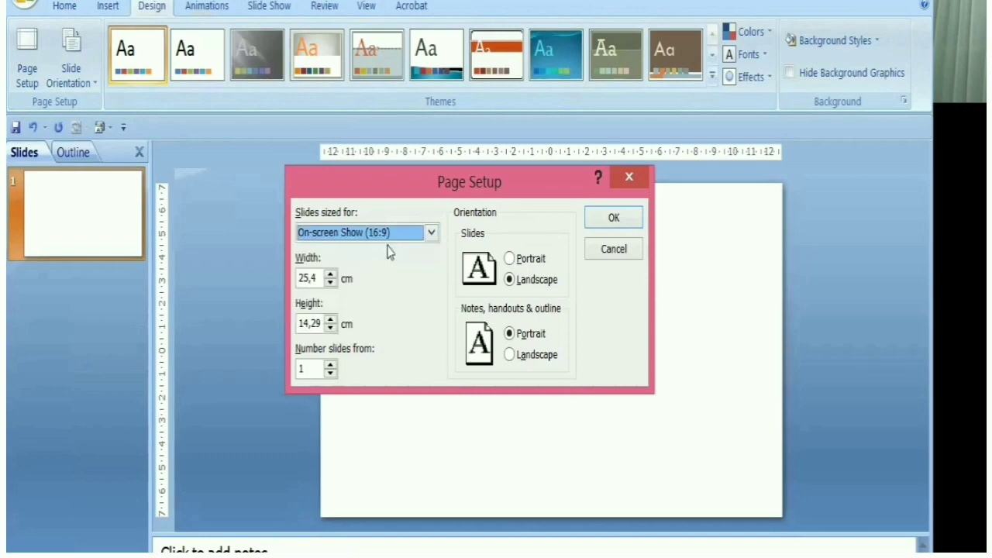
left_click(605, 220)
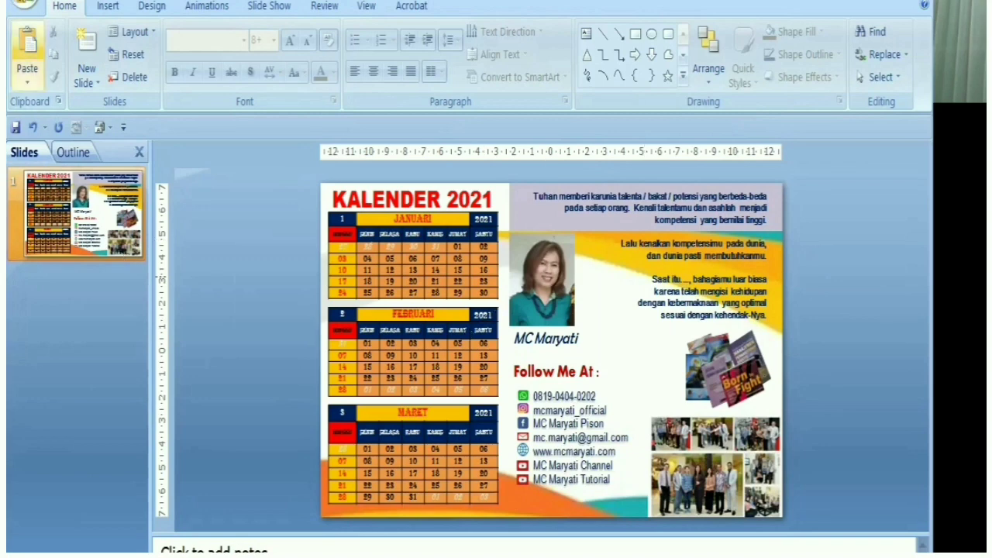
- Export only the current calendar slide as a JPEG image named New Microsoft Office PowerPoint Presentation.jpg in the 6_Kalender Otomatis dengan Excel folder
left_click(24, 4)
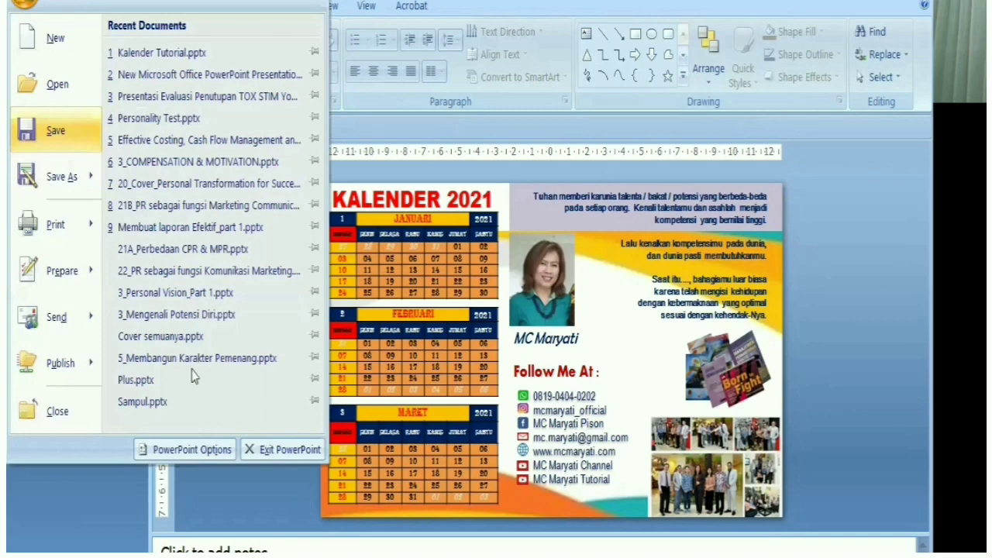
mouse_move(98, 177)
left_click(179, 333)
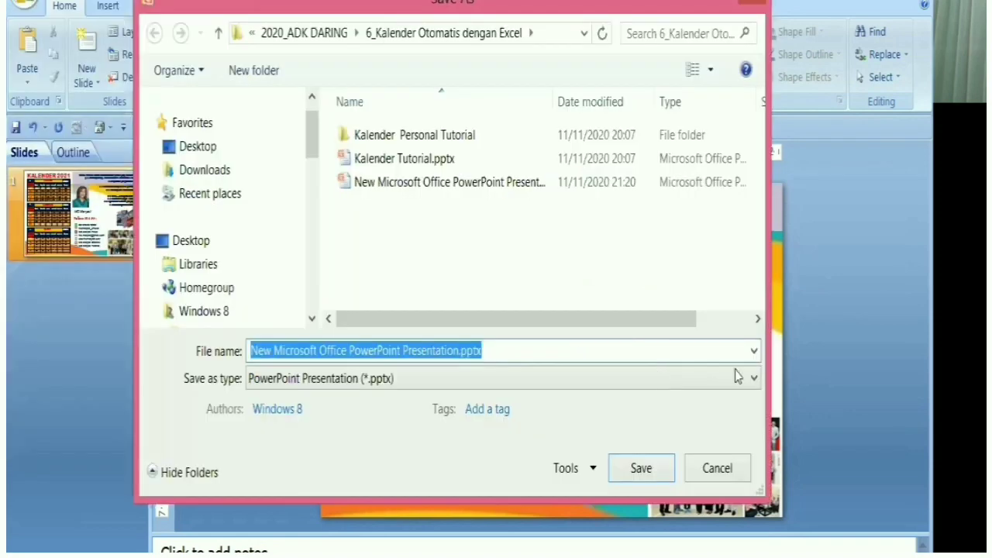
left_click(752, 380)
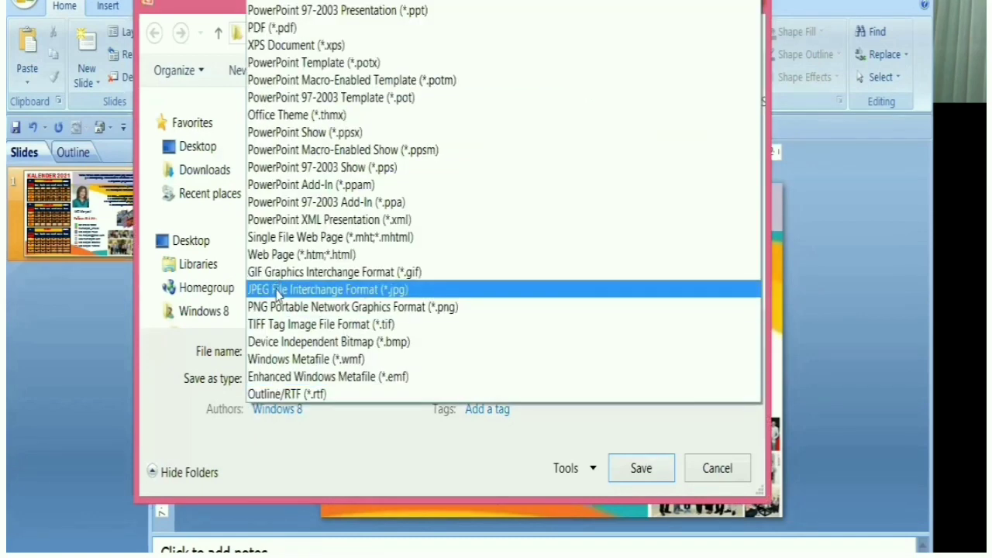
left_click(277, 293)
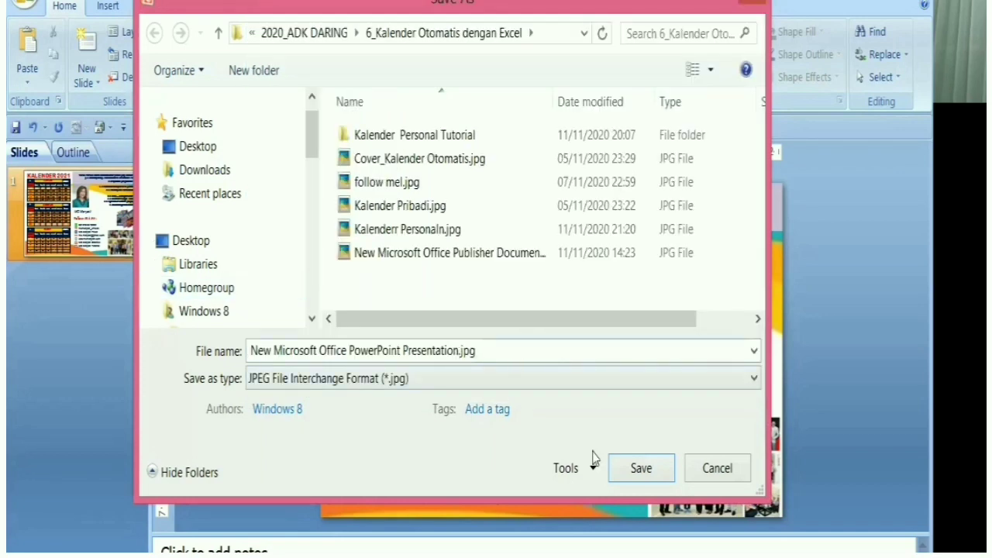
left_click(635, 472)
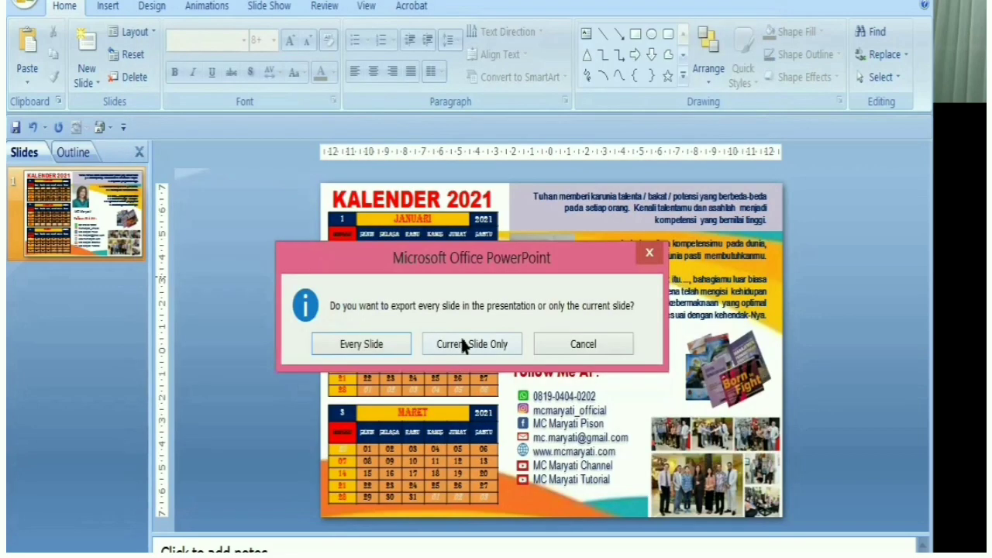
left_click(463, 346)
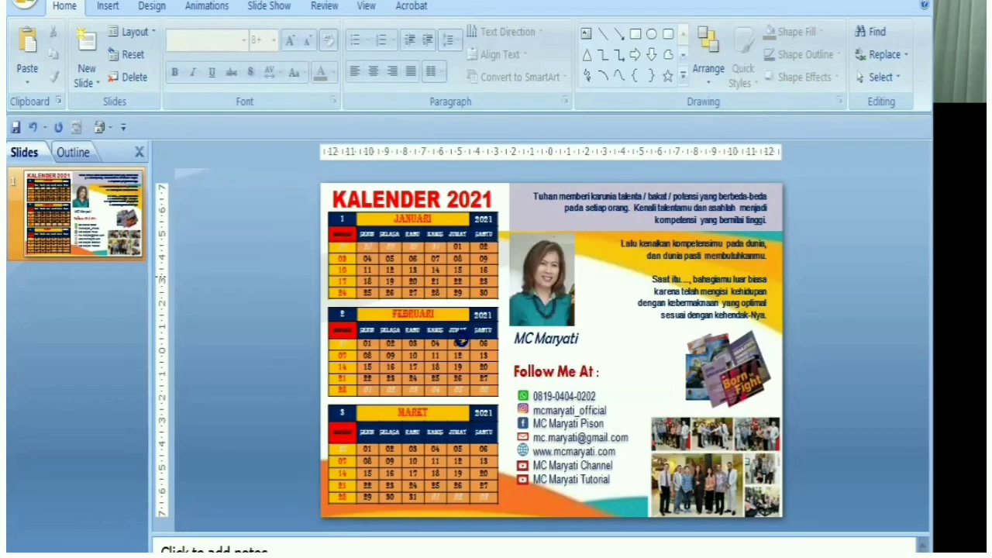